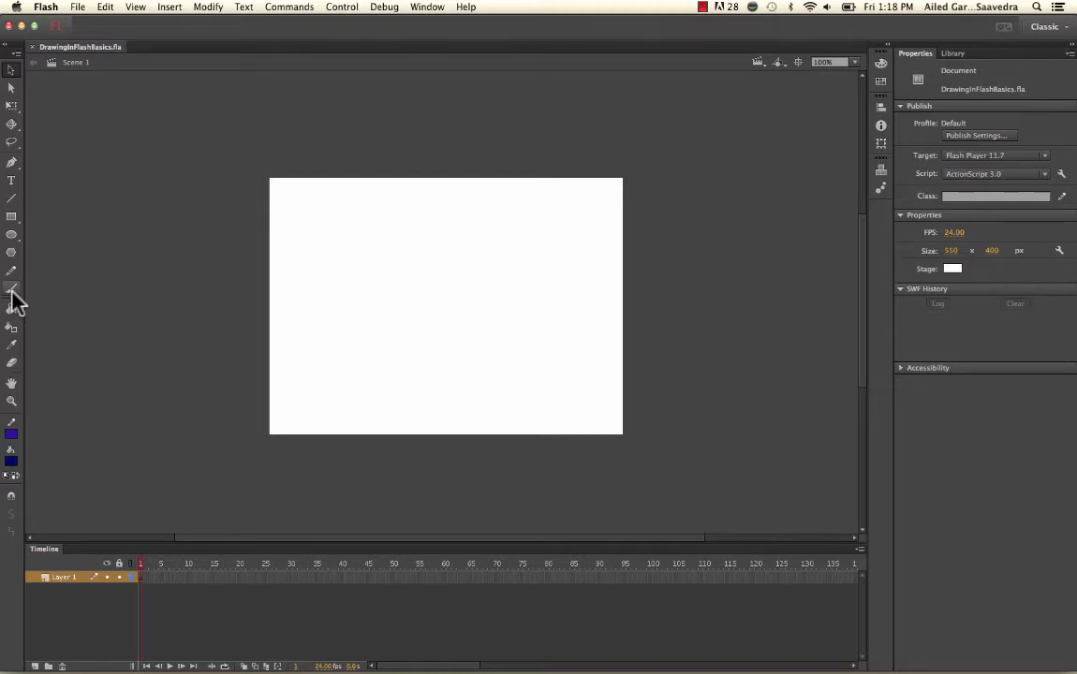
Step: Paint two dark blue wavy brush strokes side by side: about 80 × 147 px with Object Drawing on, about 79 × 170 px with it off
left_click(11, 290)
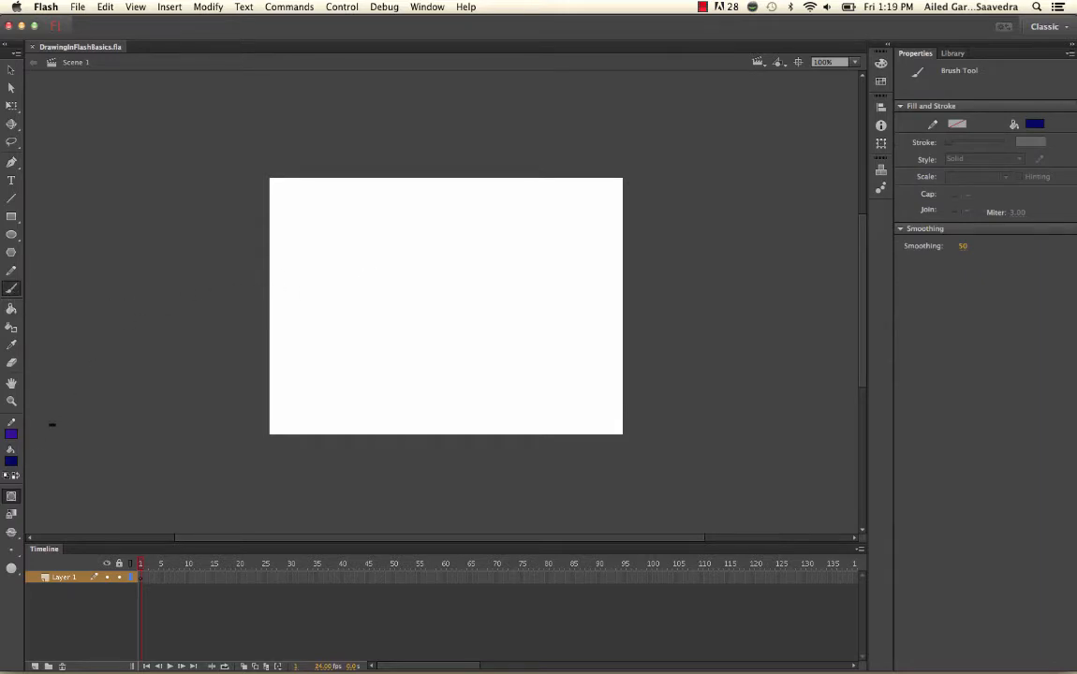
left_click(13, 493)
mouse_move(323, 228)
left_mouse_down()
mouse_move(351, 246)
mouse_move(345, 267)
mouse_move(363, 298)
mouse_move(345, 310)
left_mouse_up()
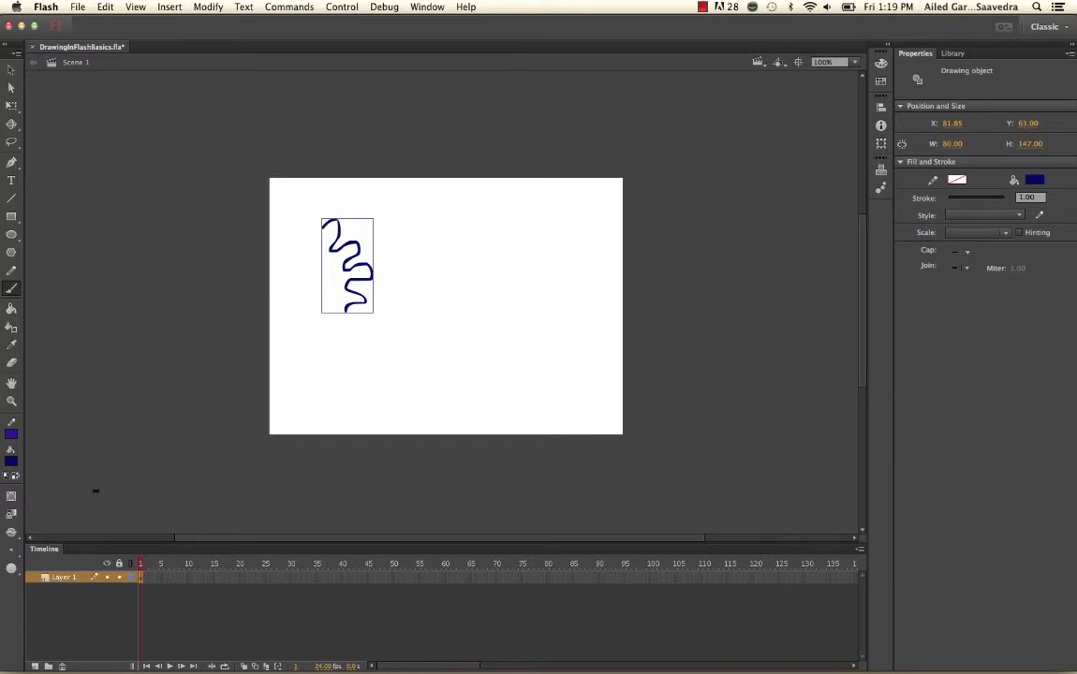
left_click(11, 497)
mouse_move(427, 220)
left_mouse_down()
mouse_move(458, 246)
mouse_move(438, 273)
mouse_move(472, 279)
mouse_move(469, 295)
mouse_move(451, 319)
left_mouse_up()
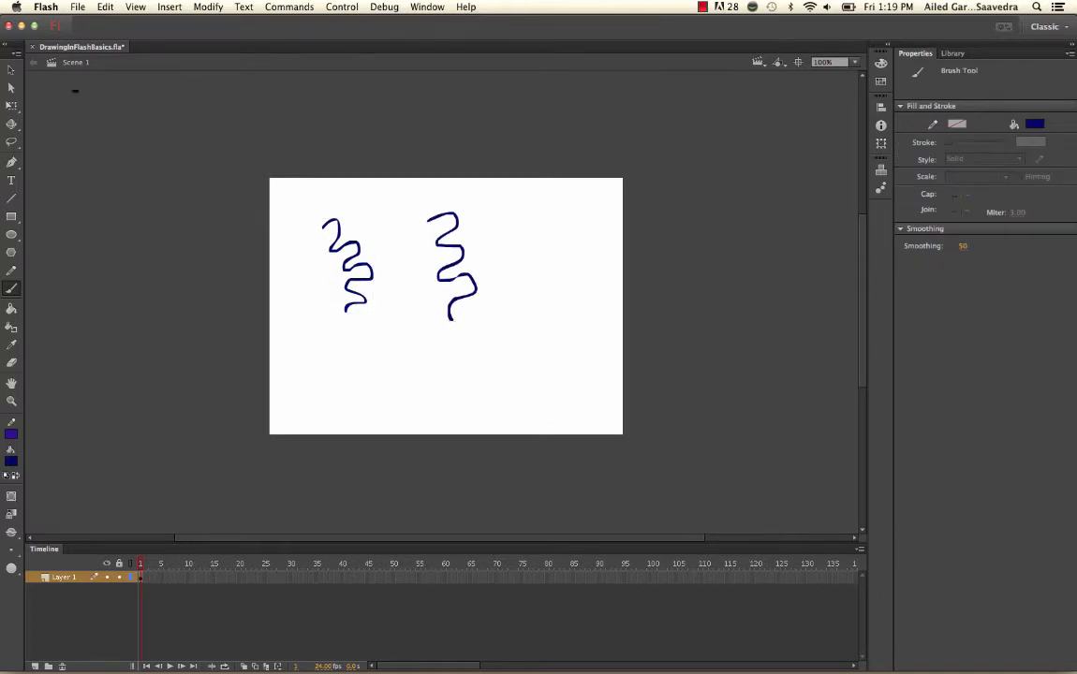
Step: Select each blue stroke in turn to compare the drawing object with the plain shape, and clear the selection
left_click(11, 71)
left_click(355, 259)
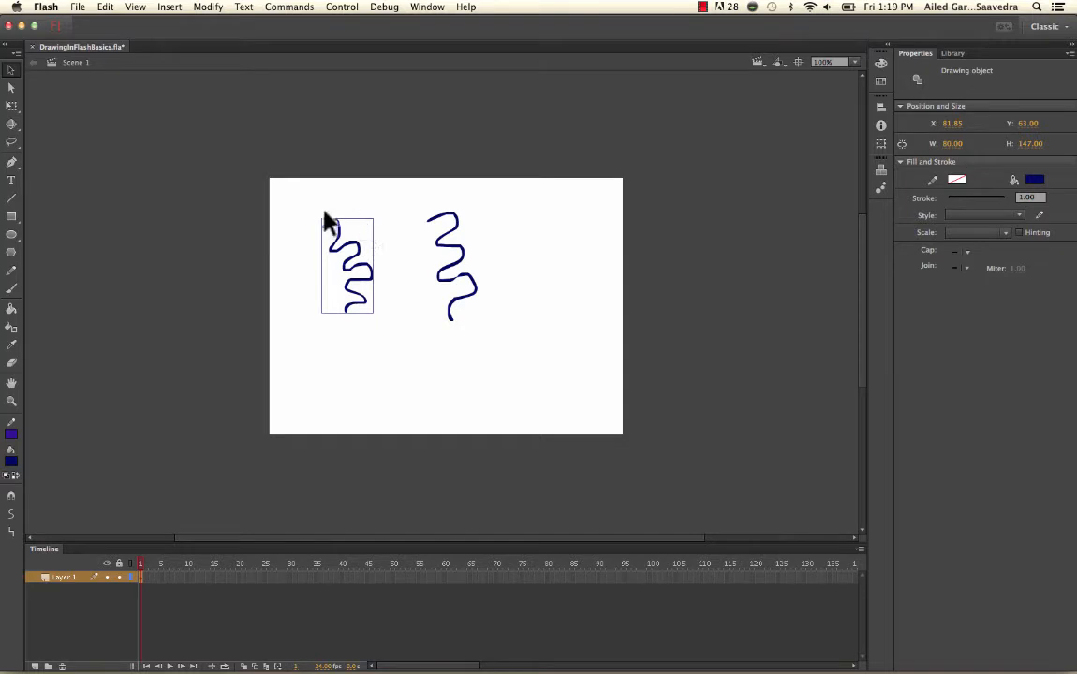
left_click(450, 221)
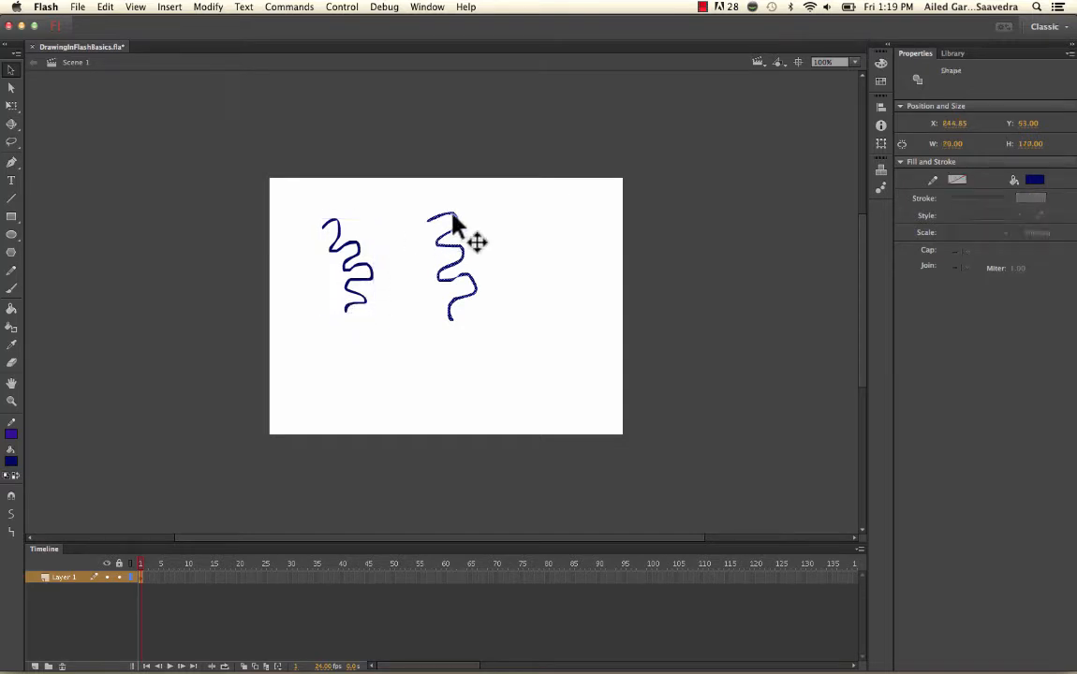
key("super+equal")
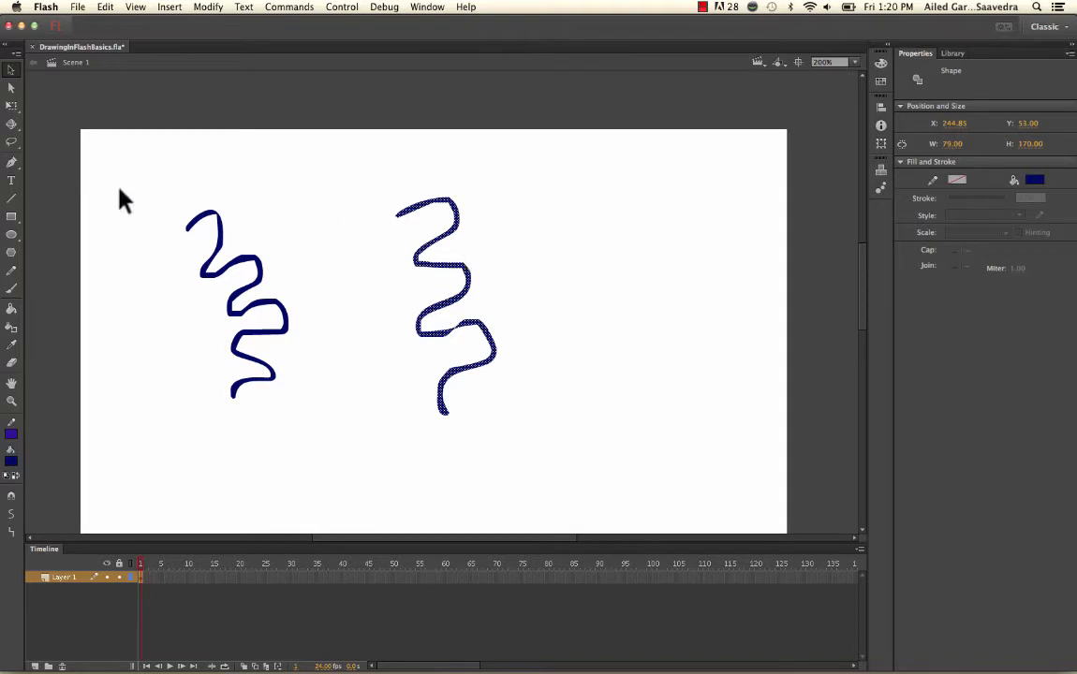
left_click(430, 175)
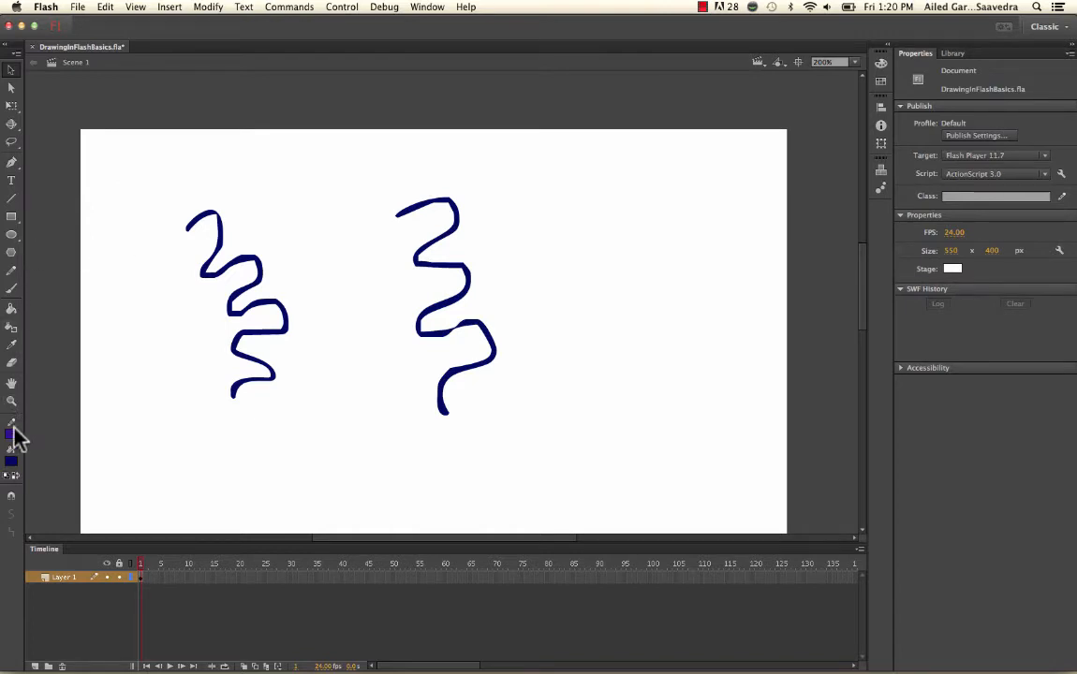
Step: Set the fill colour to red and paint a wavy brush stroke about 83.5 × 168.5 px across the second blue stroke
left_click(11, 461)
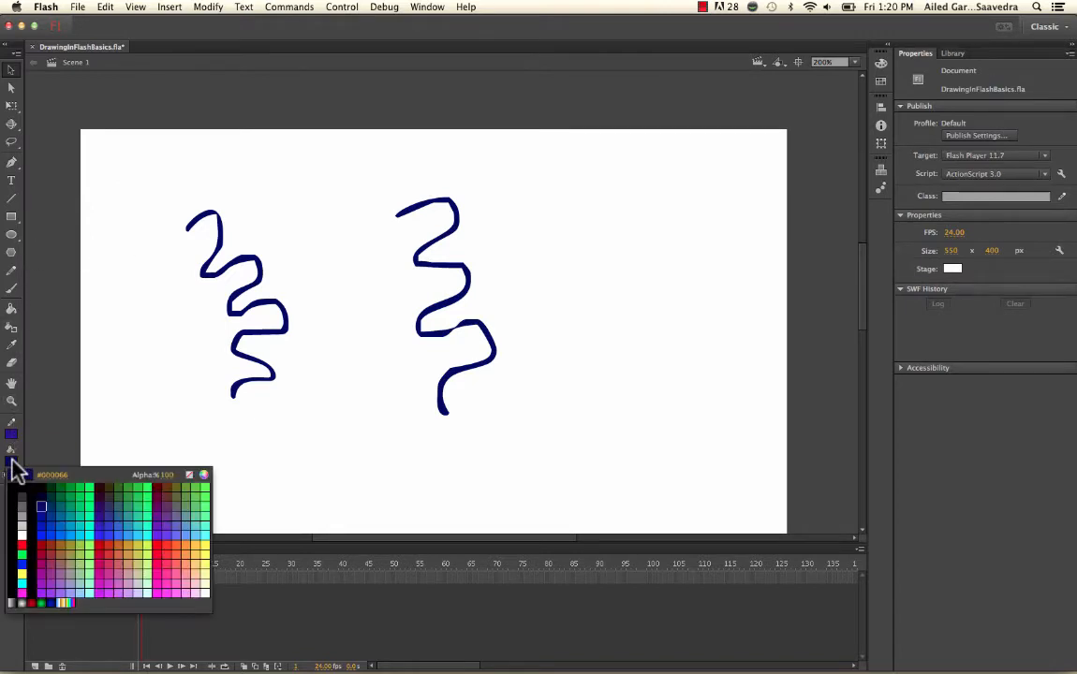
left_click(159, 548)
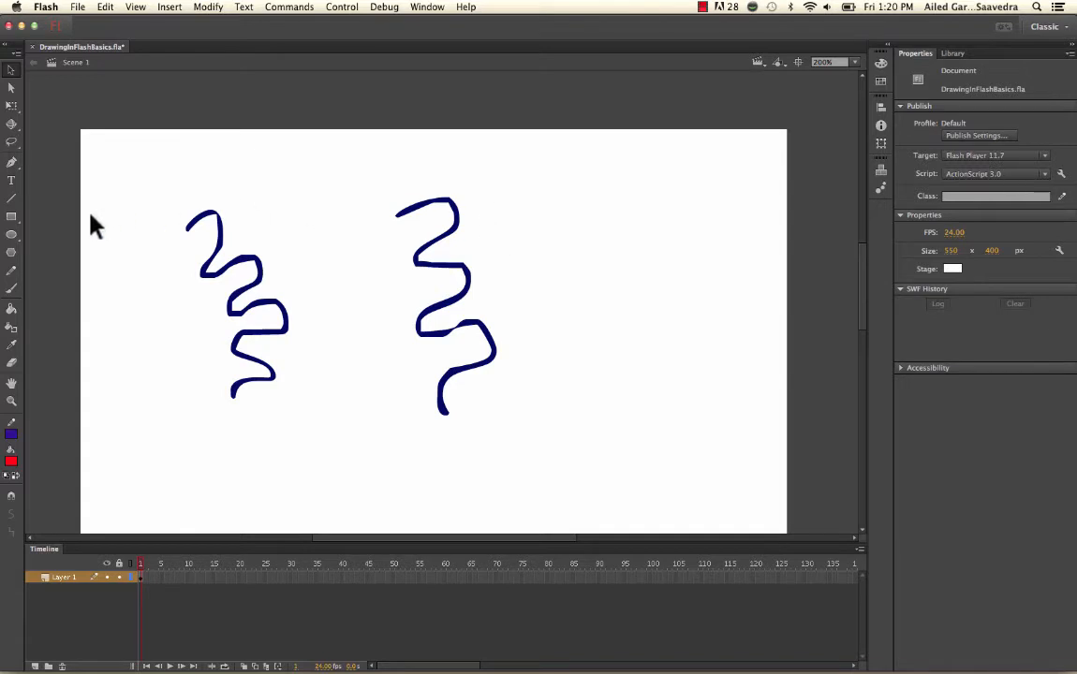
left_click(12, 286)
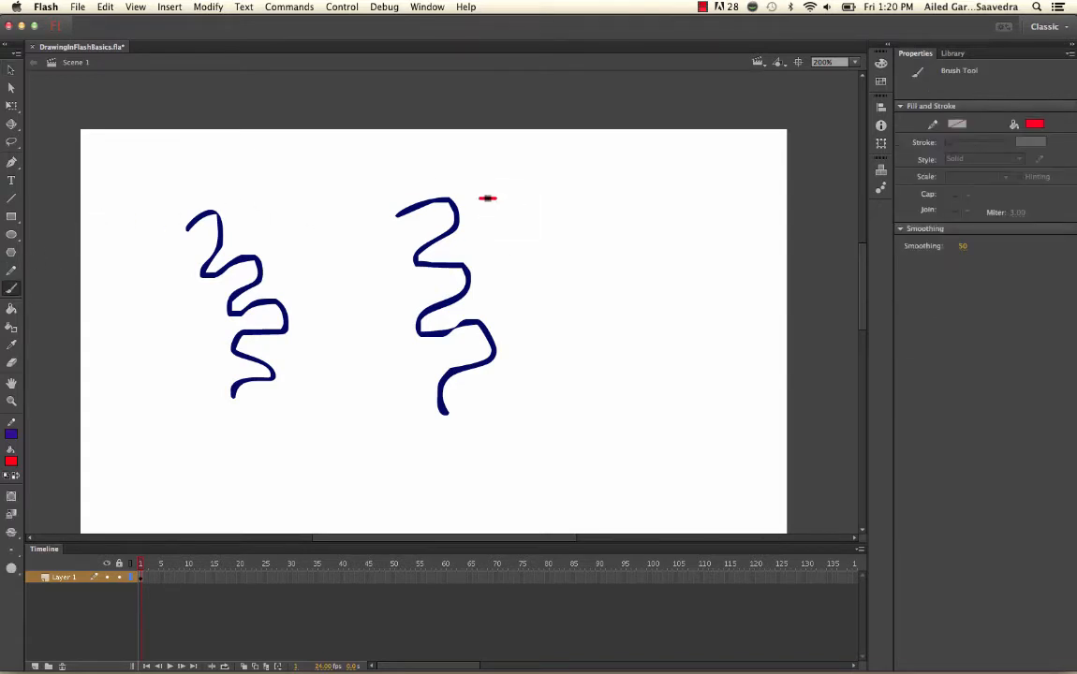
mouse_move(495, 199)
left_mouse_down()
mouse_move(423, 251)
mouse_move(412, 330)
mouse_move(437, 360)
mouse_move(513, 399)
mouse_move(515, 387)
left_mouse_up()
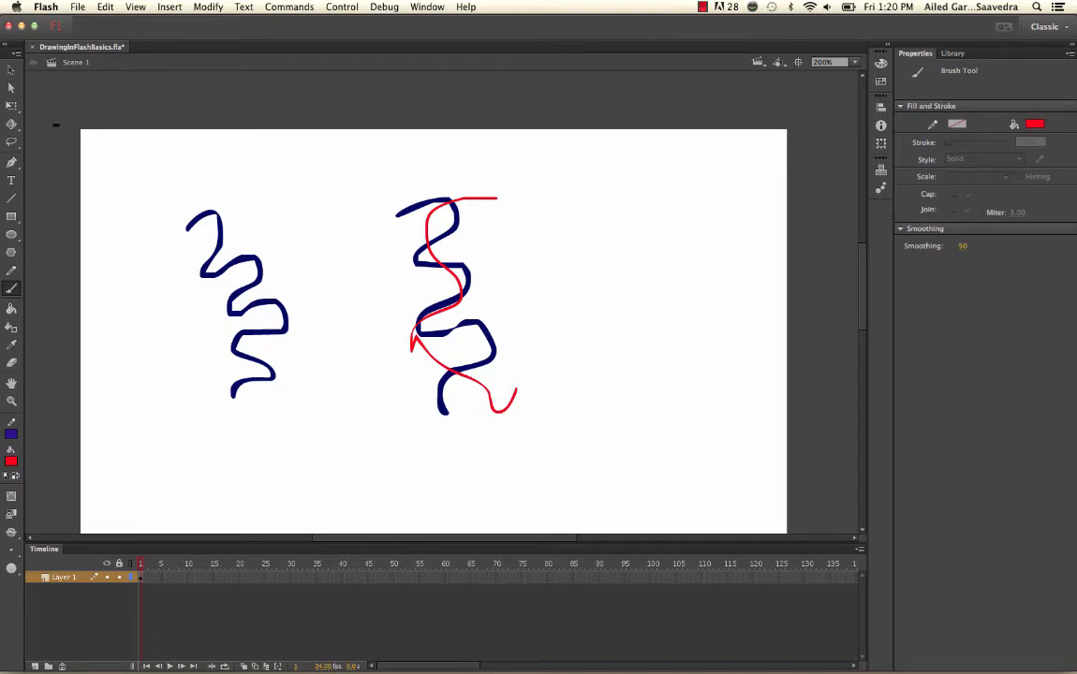
Step: Select the red stroke and move it right, clear of the blue stroke, to about X 343.5, Y 48
left_click(11, 69)
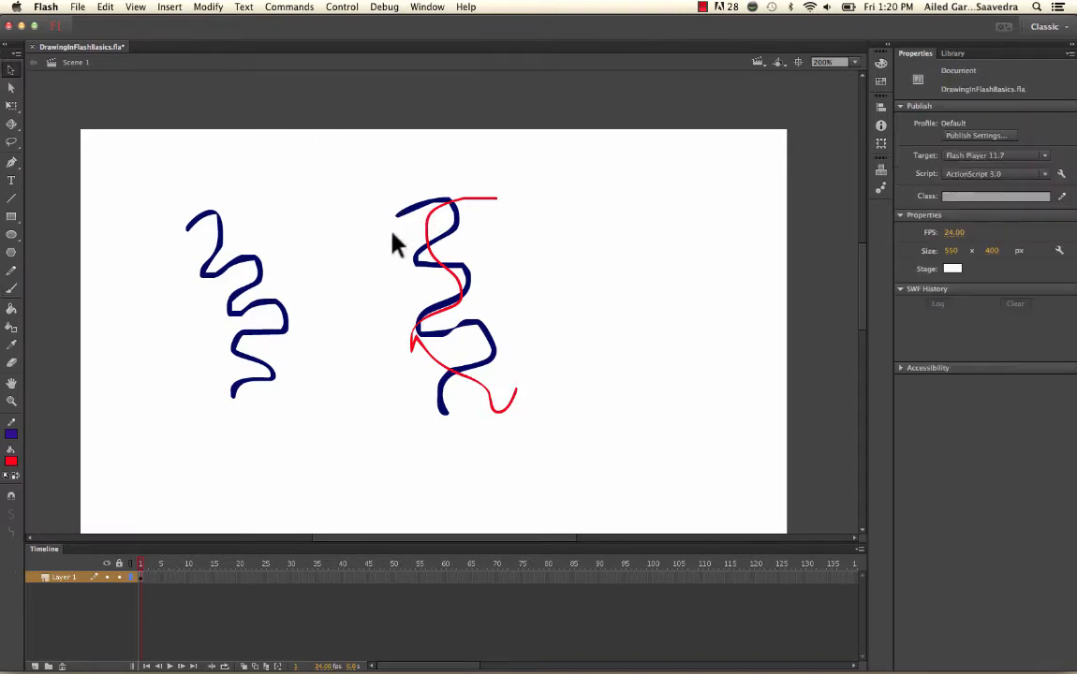
left_click(436, 232)
scroll(453, 221, "right", 1)
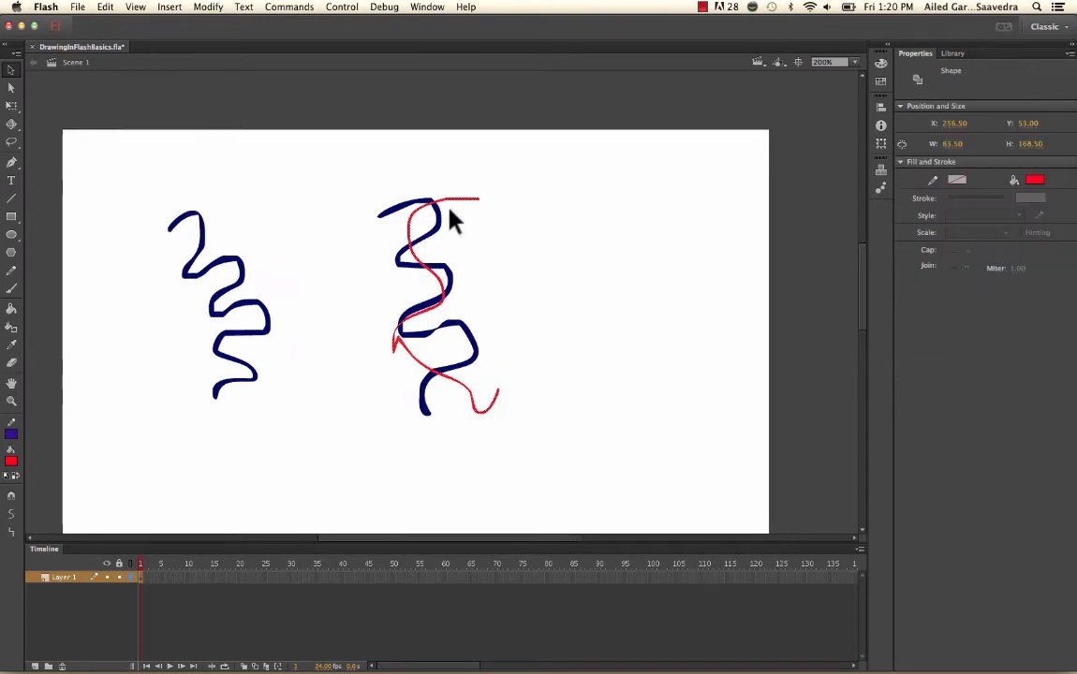
left_click(453, 221)
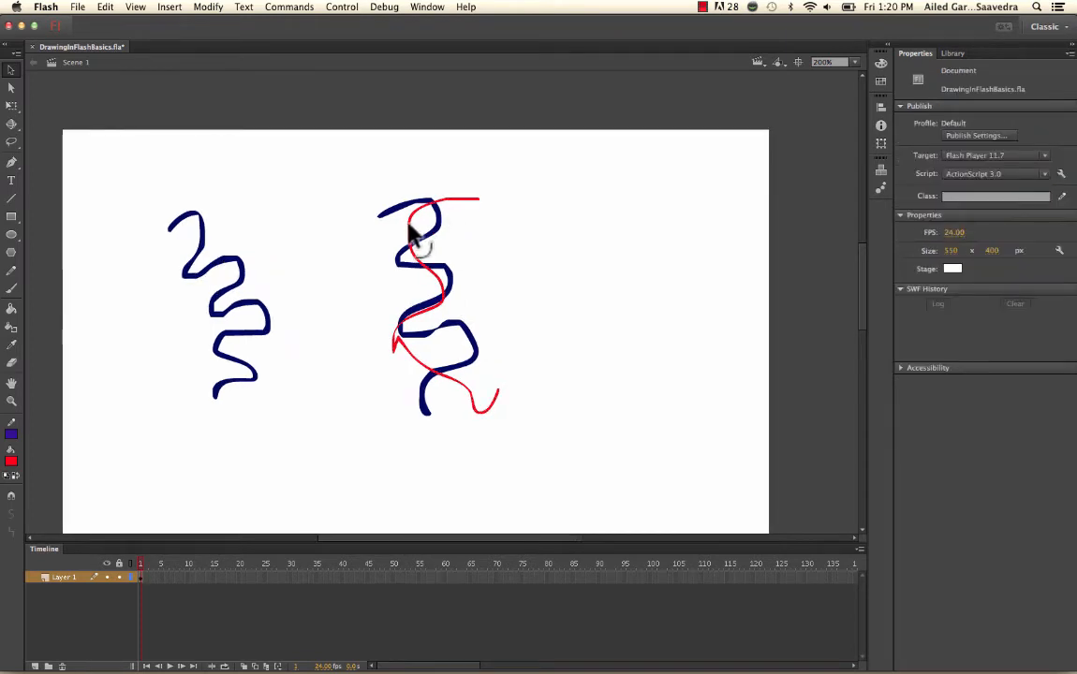
left_click(410, 228)
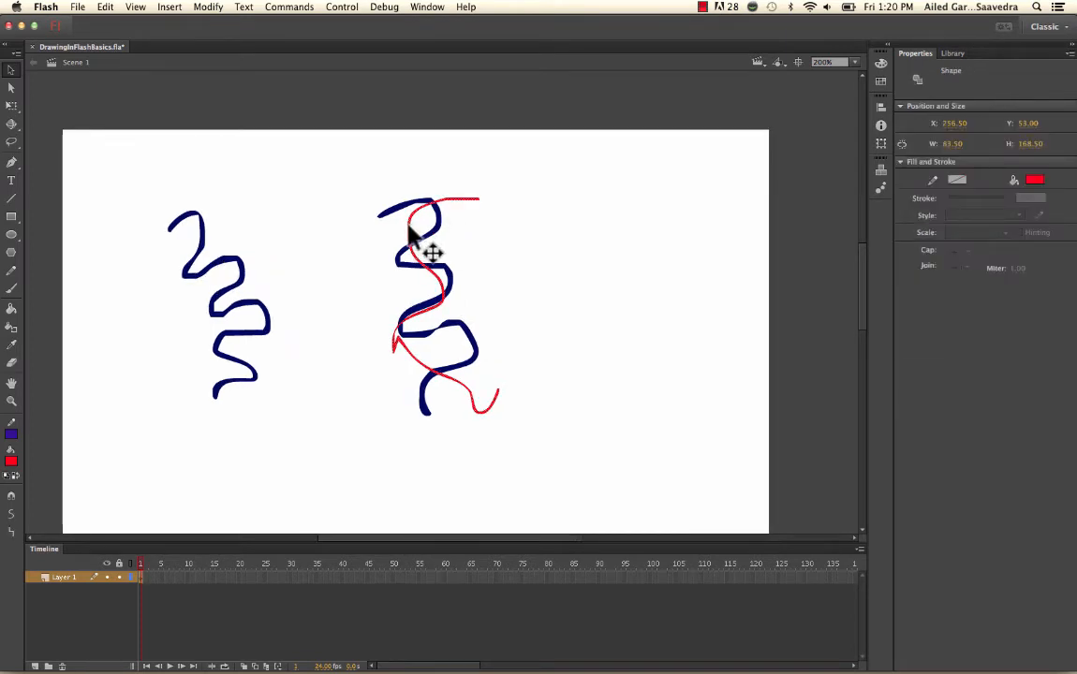
mouse_move(410, 228)
left_mouse_down()
mouse_move(472, 220)
mouse_move(541, 241)
mouse_move(521, 230)
left_mouse_up()
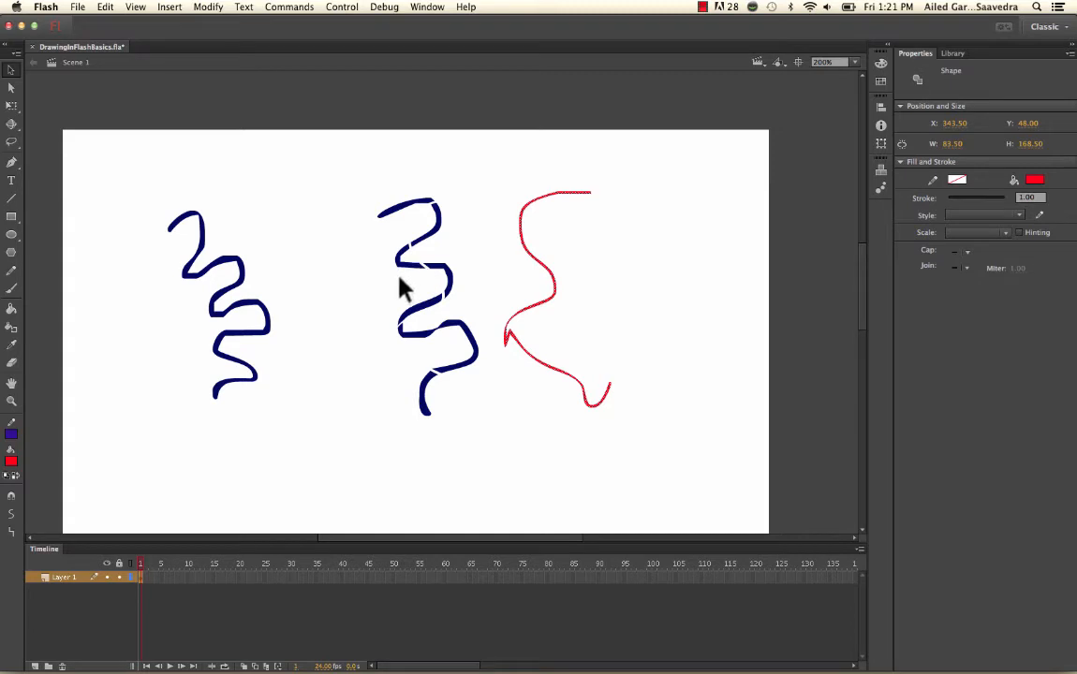
Step: Recolour the moved red stroke with dark blue #000066 sampled from the middle stroke, and paint another wavy brush stroke across the middle one
left_click(13, 287)
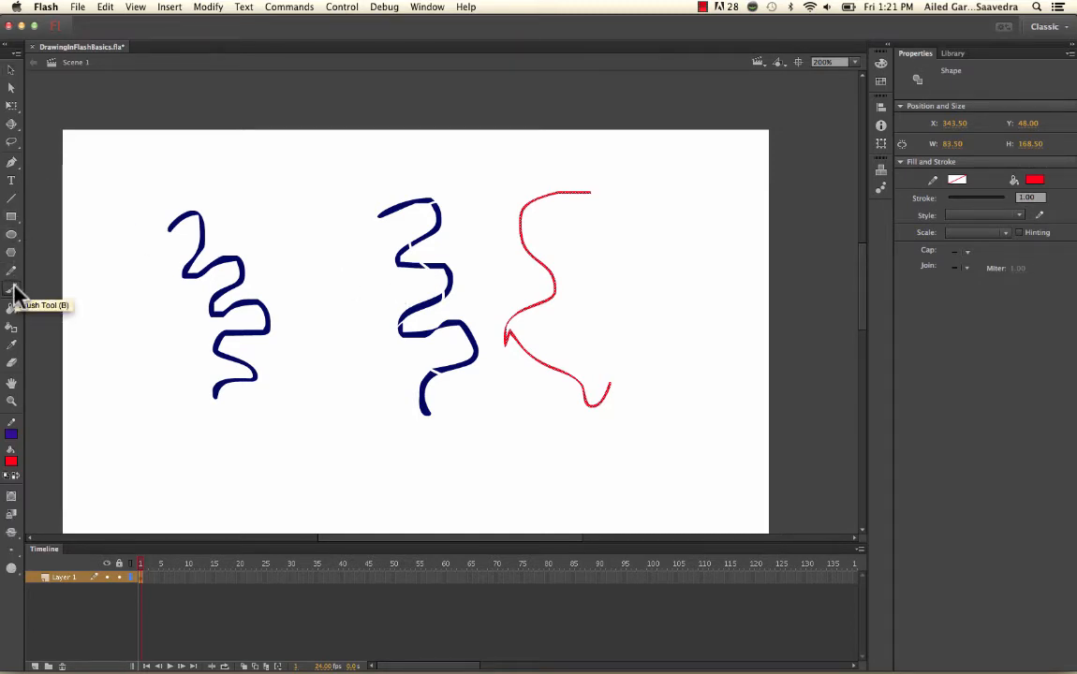
left_click(11, 461)
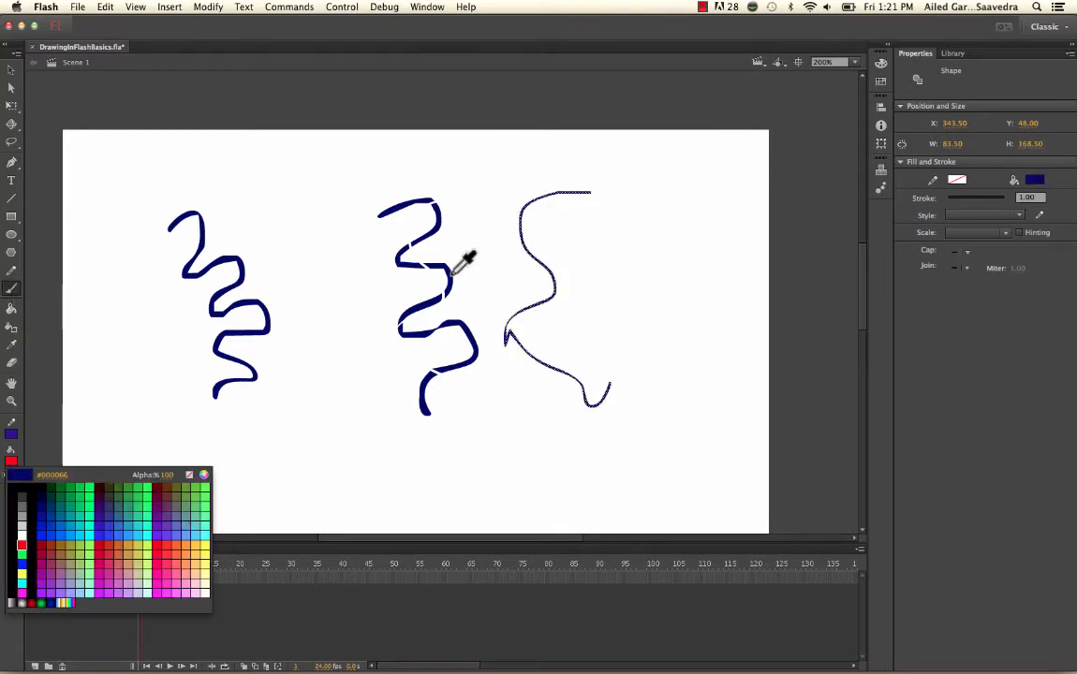
left_click(452, 272)
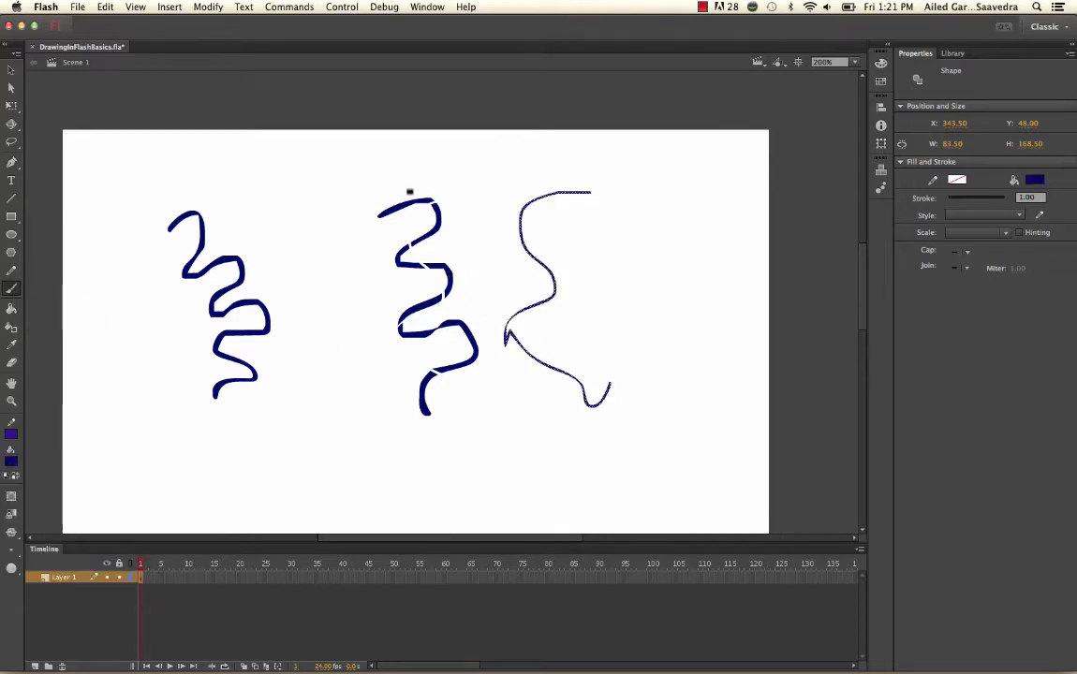
mouse_move(405, 176)
left_mouse_down()
mouse_move(403, 220)
mouse_move(368, 256)
mouse_move(362, 282)
mouse_move(398, 289)
mouse_move(447, 342)
left_mouse_up()
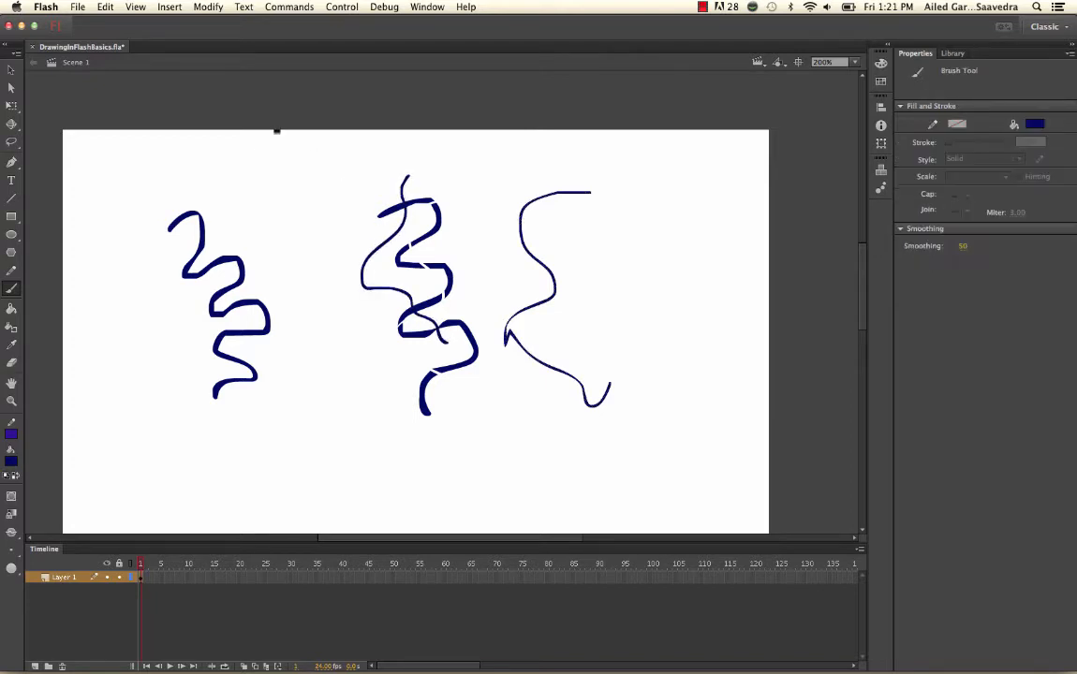
Step: Select the overlapping same-coloured middle strokes and the drawing object beside them to examine how each behaves, leaving nothing selected
left_click(12, 72)
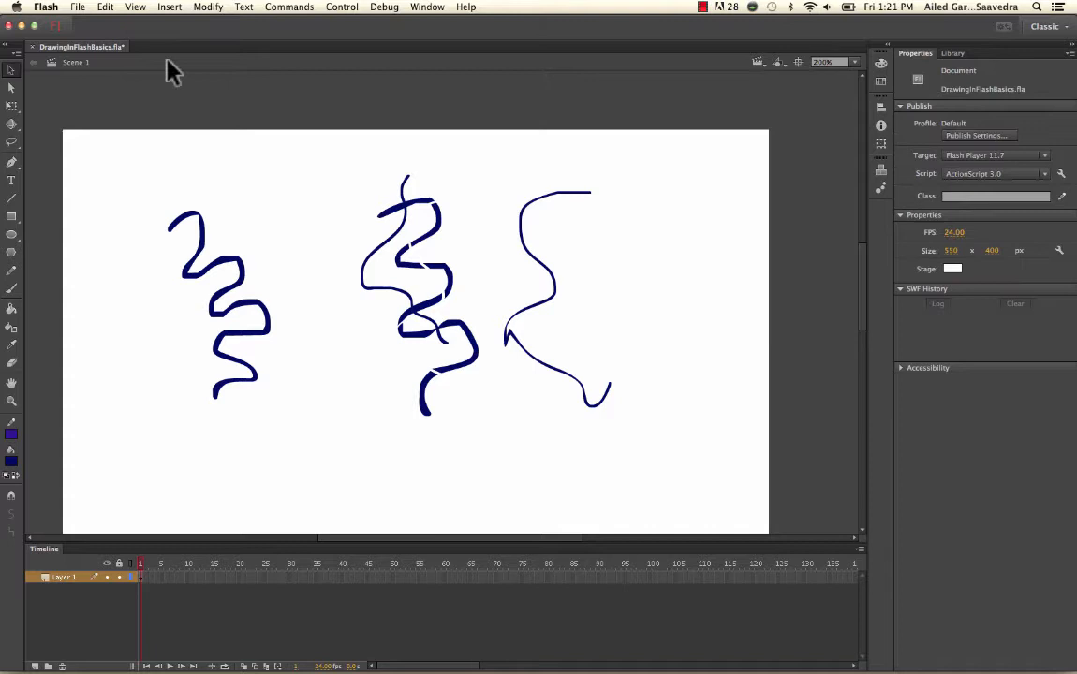
left_click(412, 202)
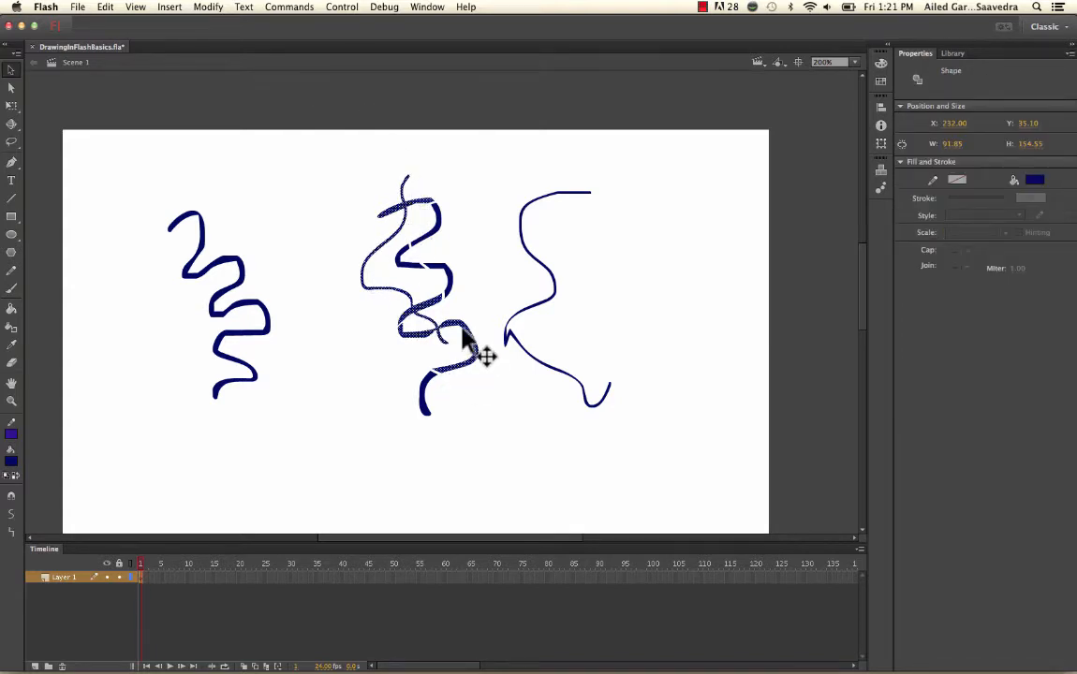
key("super+equal")
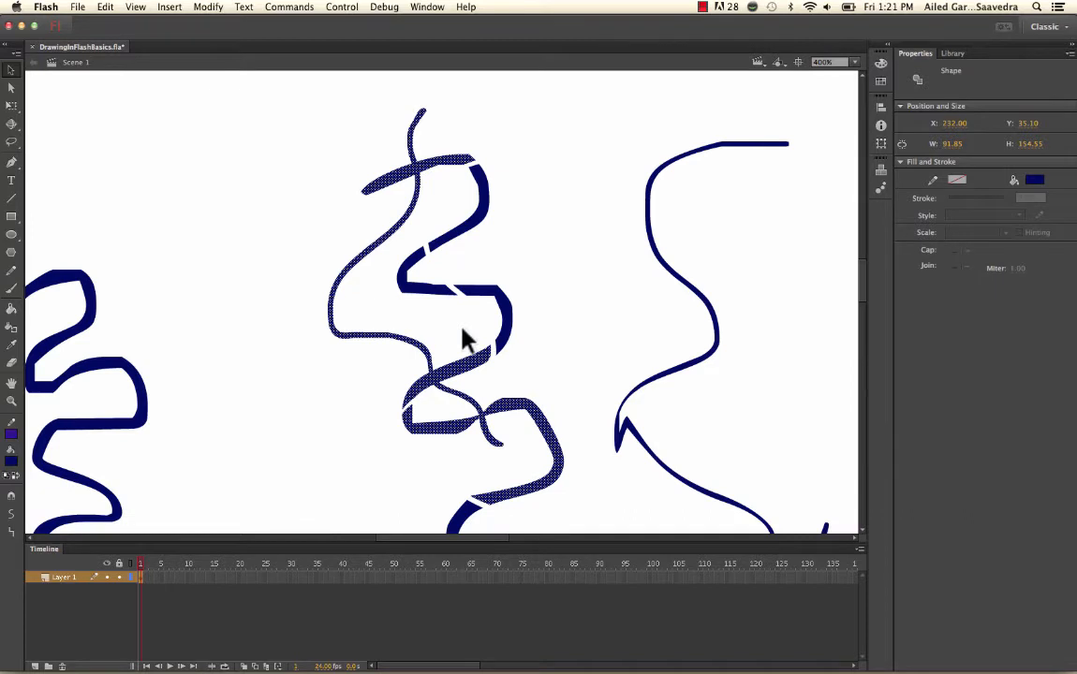
key("super+minus")
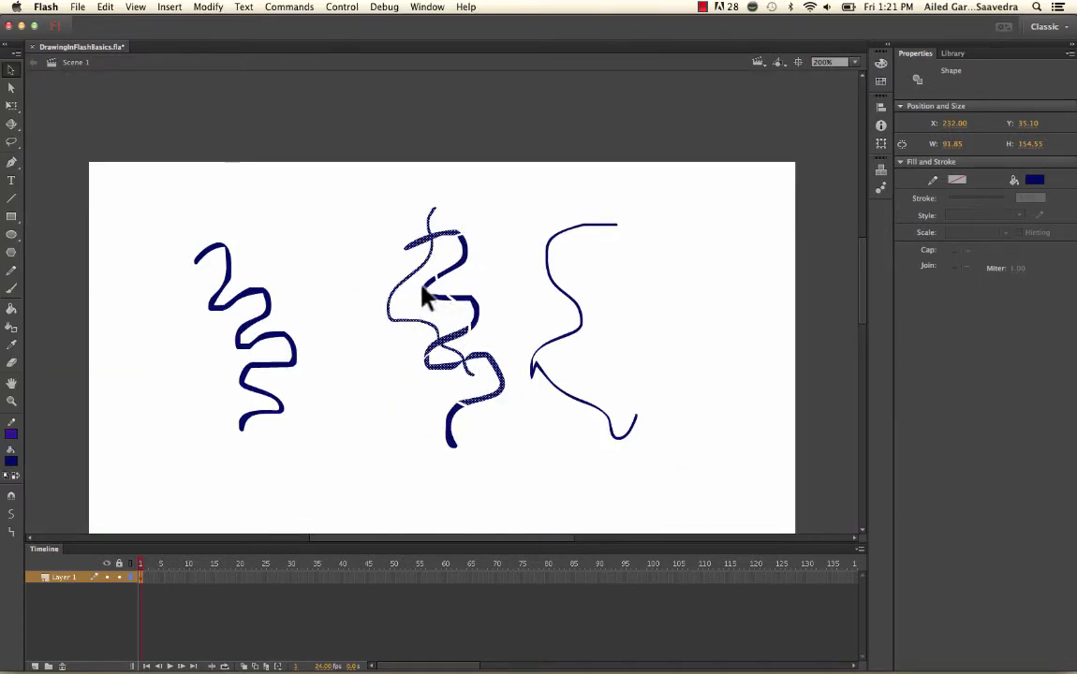
left_click(479, 241)
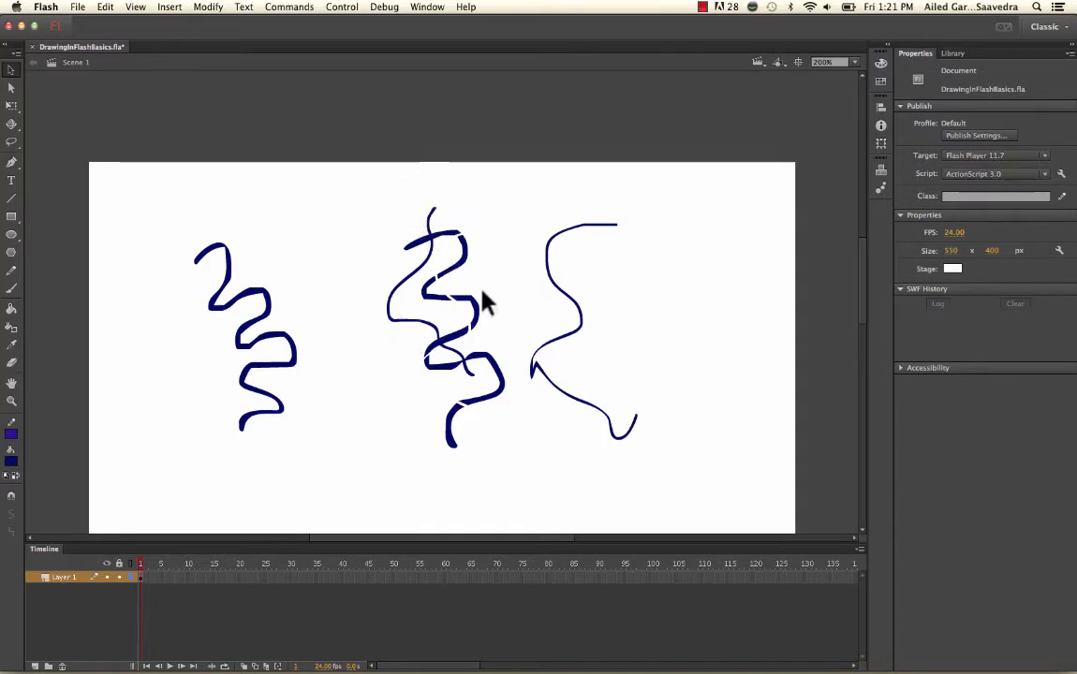
left_click(232, 284)
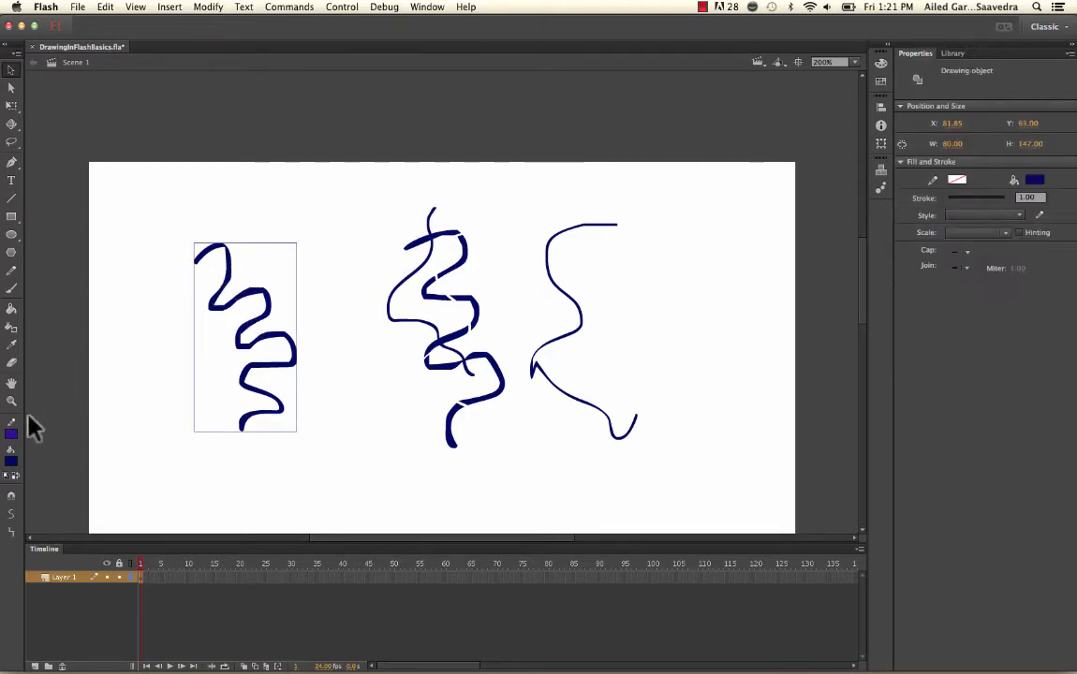
left_click(135, 252)
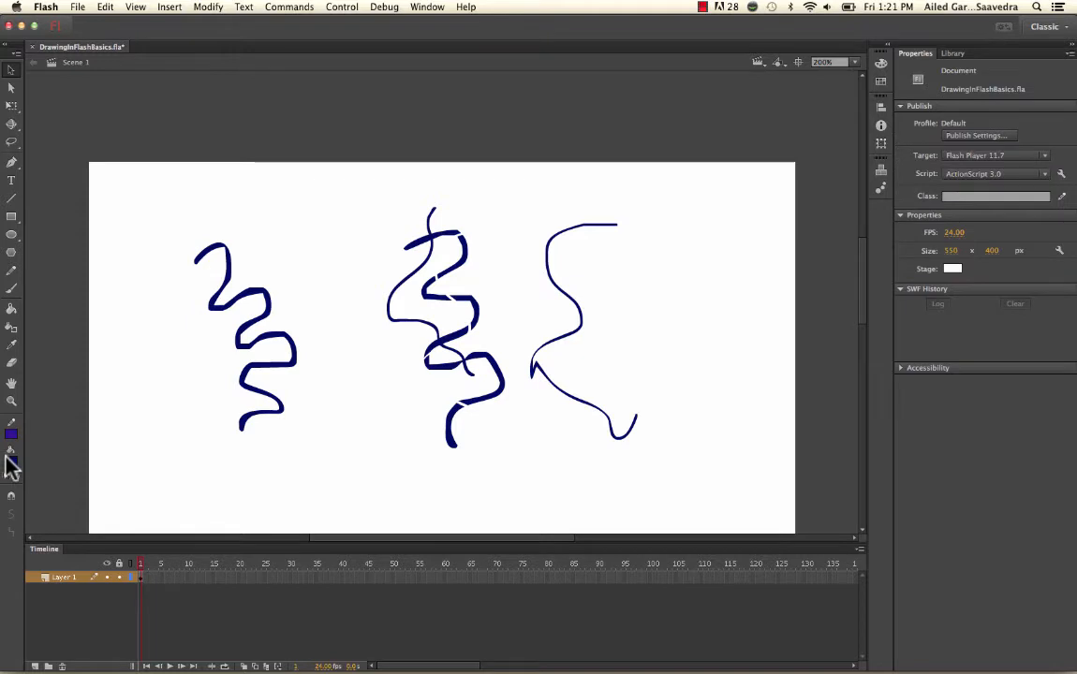
Step: Turn Object Drawing on for the Brush tool and paint a curvy dark blue stroke about 85.5 × 176.5 px over the leftmost stroke
left_click(12, 288)
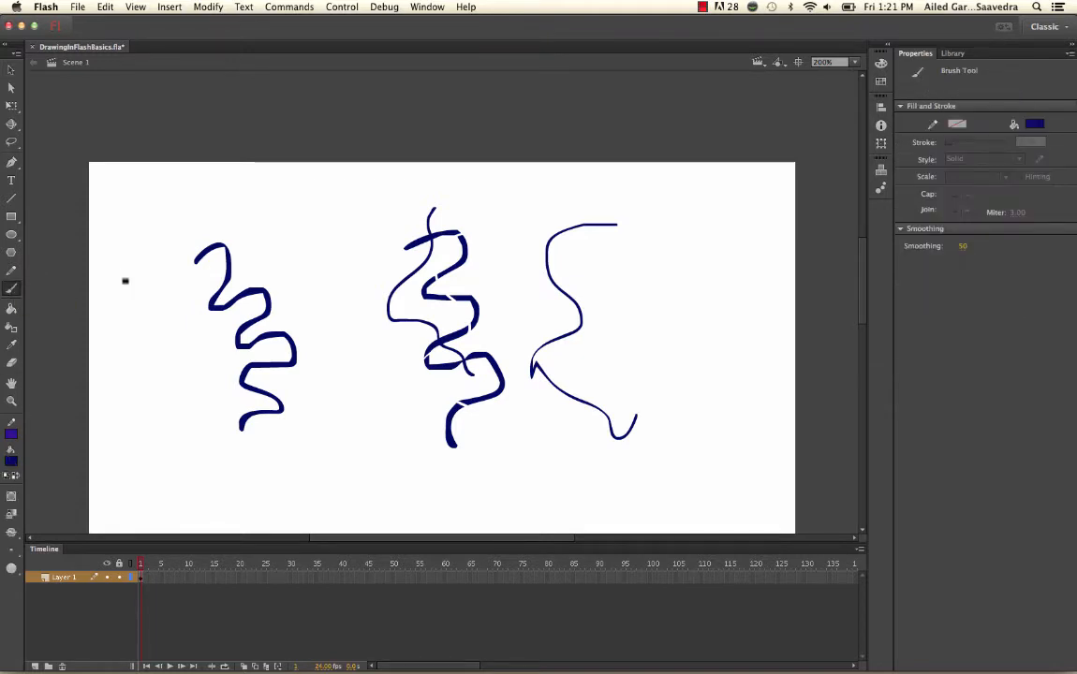
left_click(11, 496)
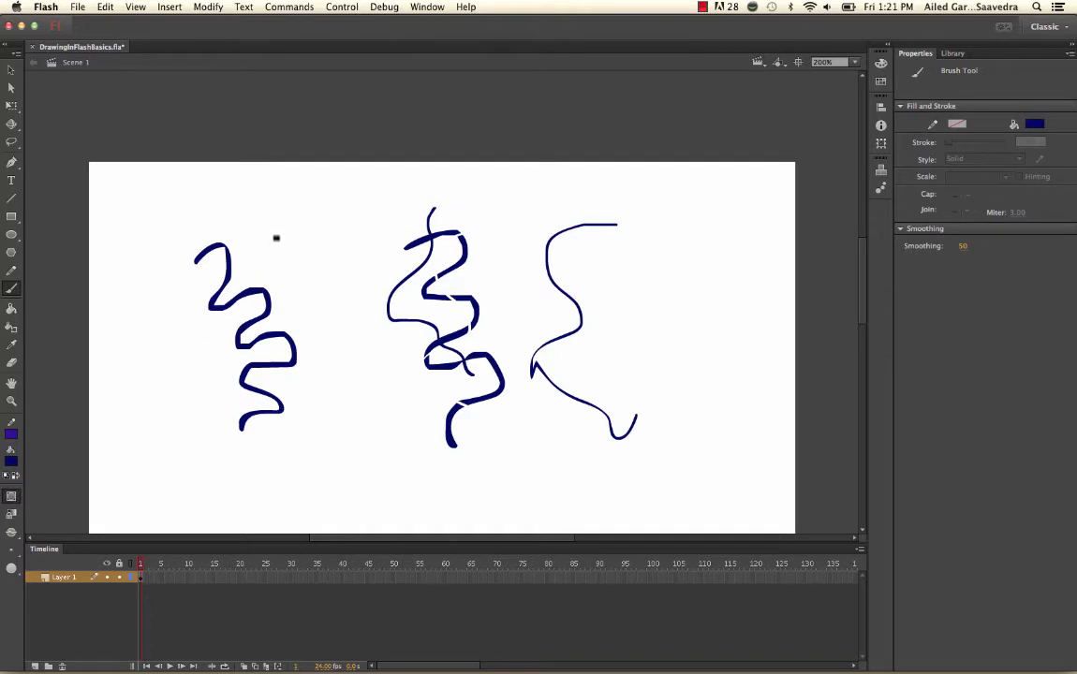
mouse_move(276, 237)
left_mouse_down()
mouse_move(227, 304)
mouse_move(224, 454)
mouse_move(170, 429)
left_mouse_up()
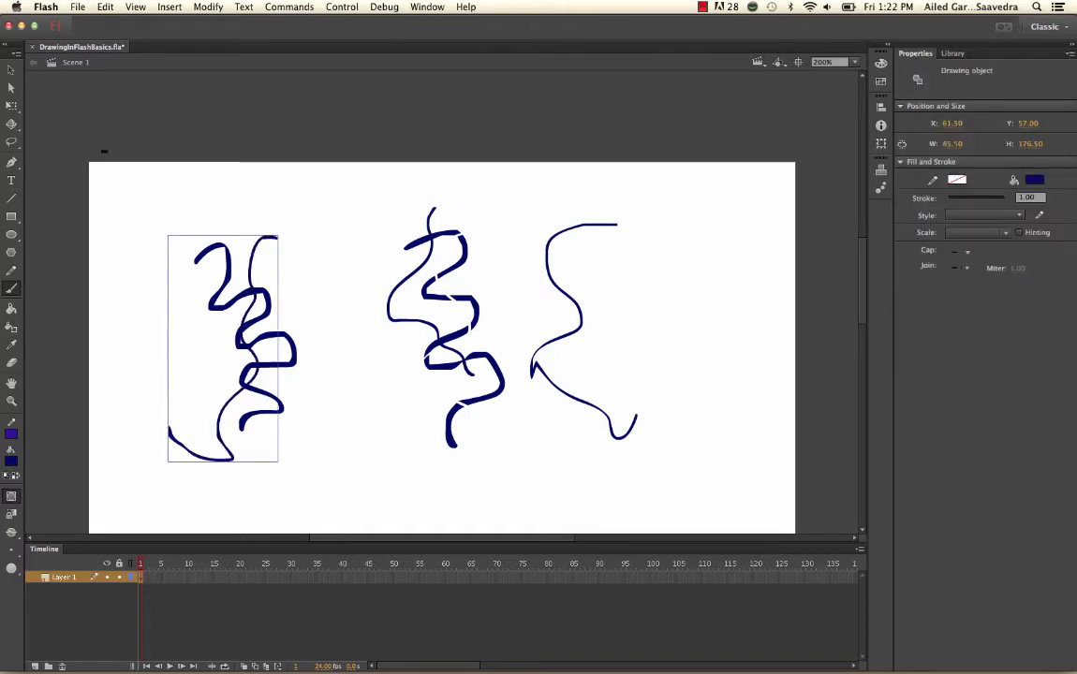
Step: Move the new drawing object back and forth across the leftmost stroke, leaving it overlapping at about X 93.5, Y 48
left_click(11, 70)
left_click(263, 231)
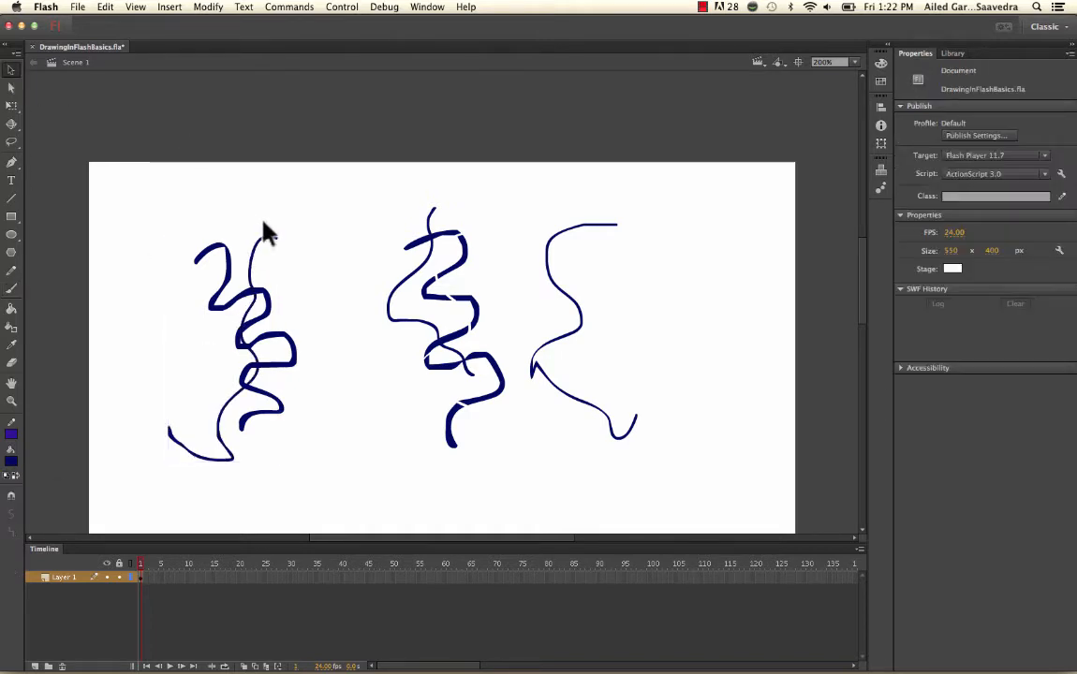
mouse_move(264, 240)
left_mouse_down()
mouse_move(229, 293)
mouse_move(239, 267)
mouse_move(321, 280)
mouse_move(258, 300)
mouse_move(240, 278)
left_mouse_up()
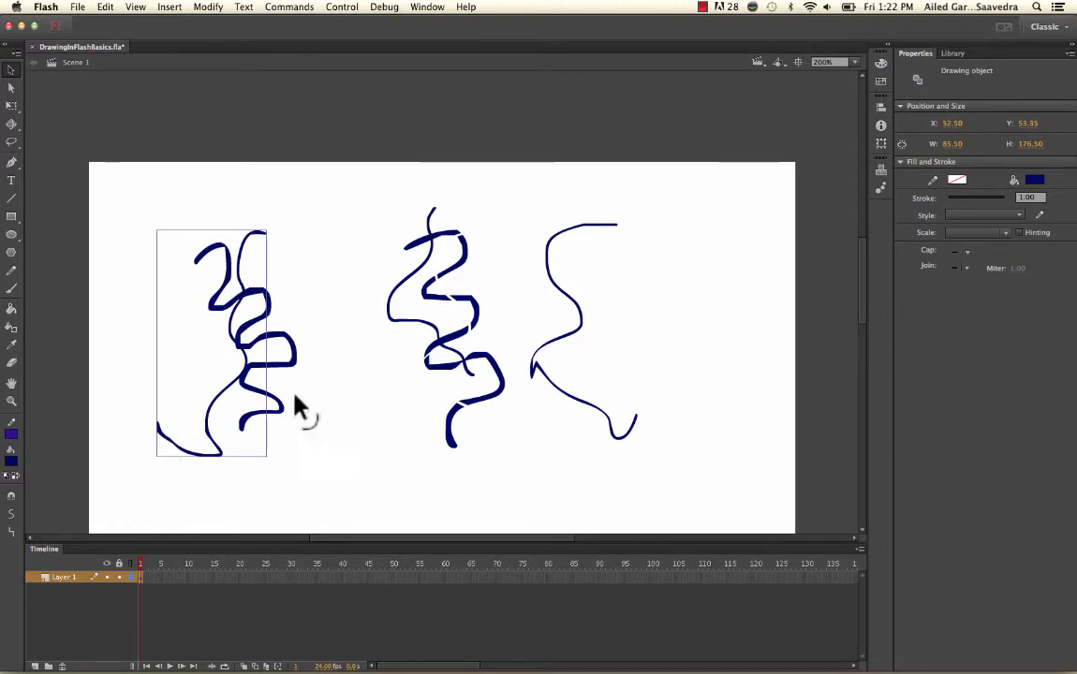
left_click_drag(215, 401, 304, 401)
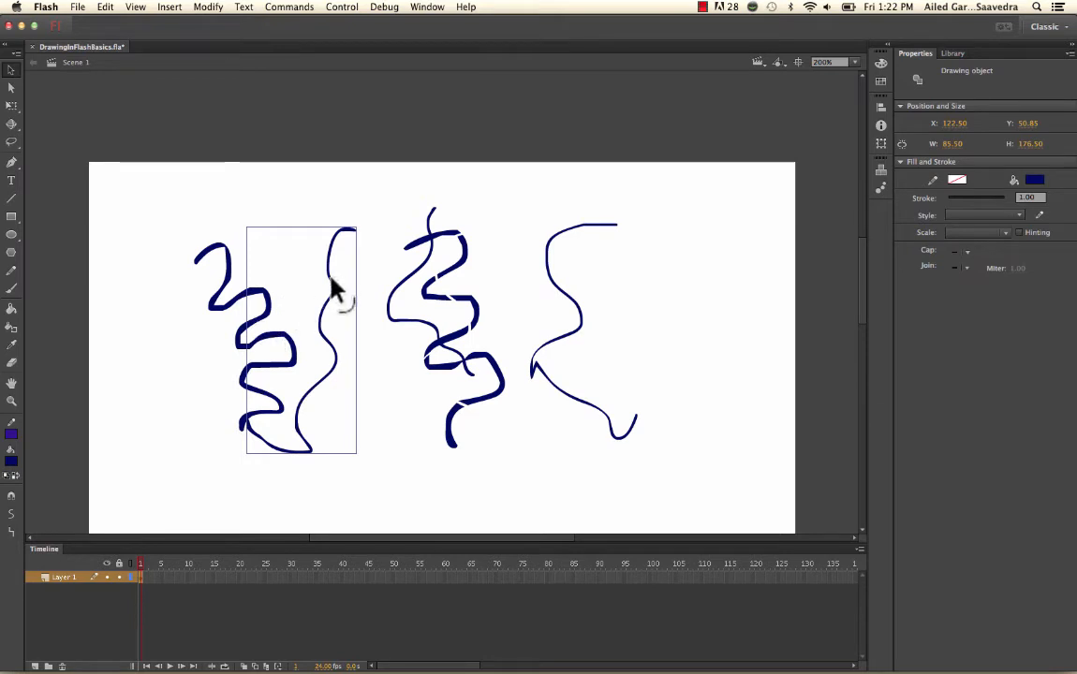
left_click_drag(330, 279, 293, 276)
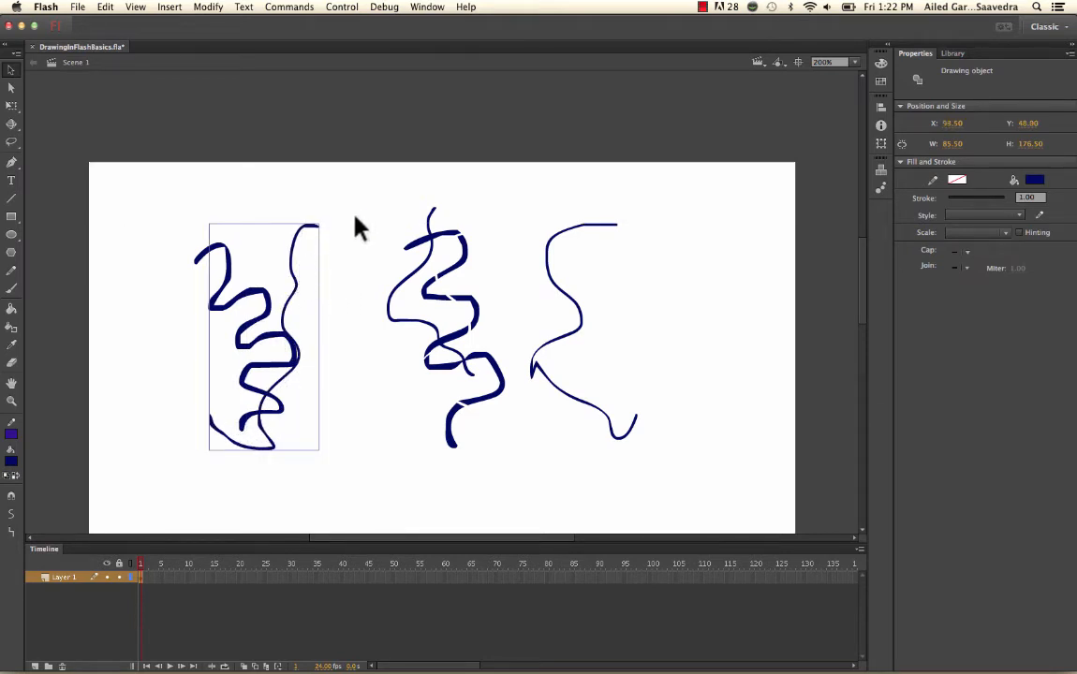
Step: Select all the brush strokes on the stage and delete them
left_click(11, 290)
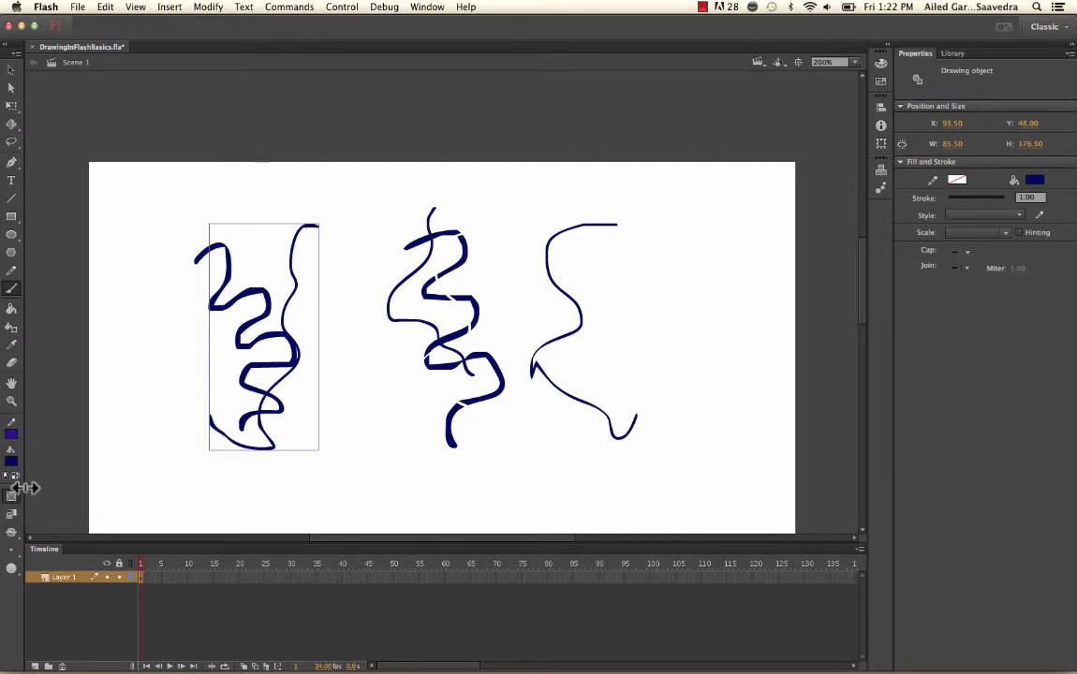
left_click(15, 500)
left_click(11, 70)
mouse_move(170, 160)
left_mouse_down()
mouse_move(569, 425)
mouse_move(655, 440)
left_mouse_up()
key("Delete")
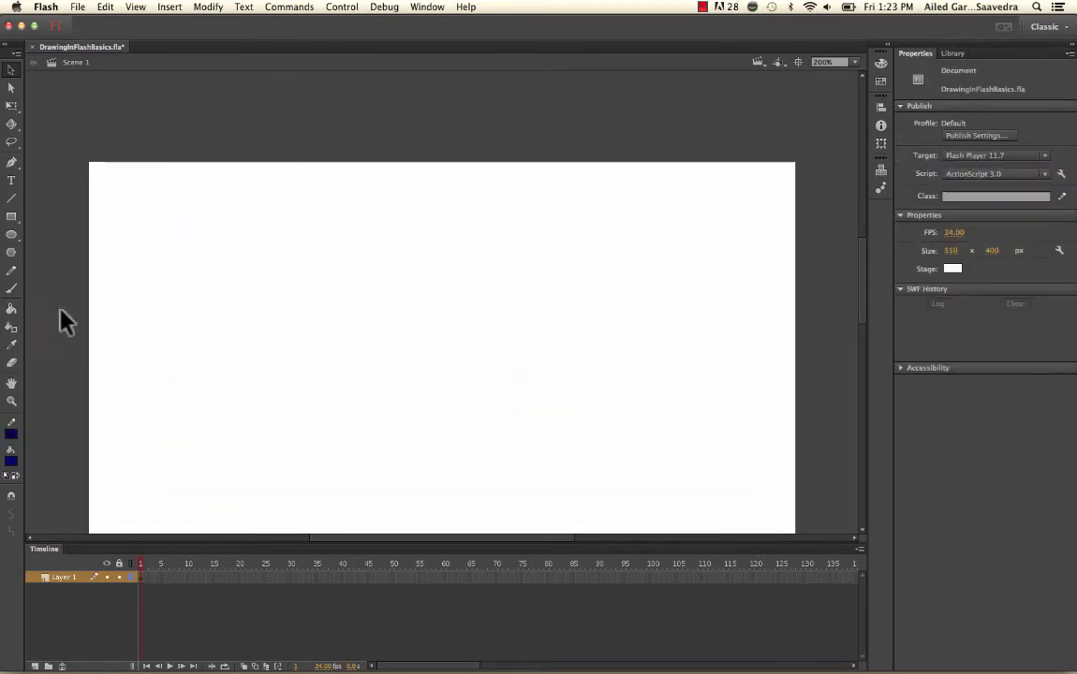
Step: Paint a wavy dark blue Object Drawing brush stroke about 76 × 174.5 px mid-stage, and set the outline colour to none
left_click(13, 289)
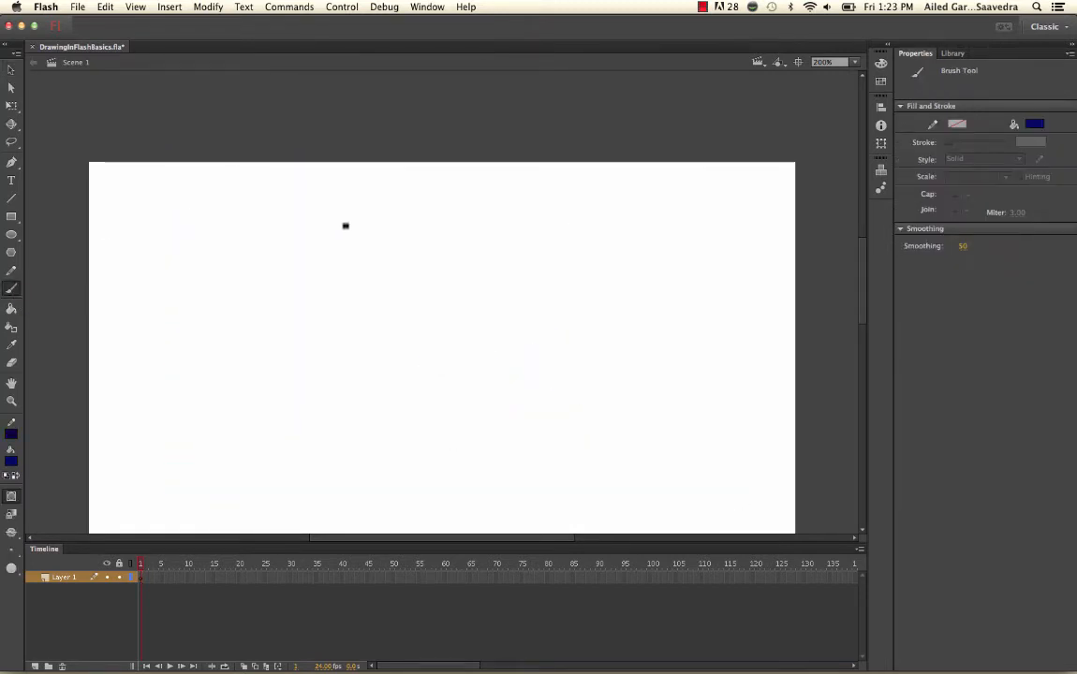
mouse_move(347, 242)
left_mouse_down()
mouse_move(417, 259)
mouse_move(379, 290)
mouse_move(417, 324)
mouse_move(405, 386)
mouse_move(442, 447)
left_mouse_up()
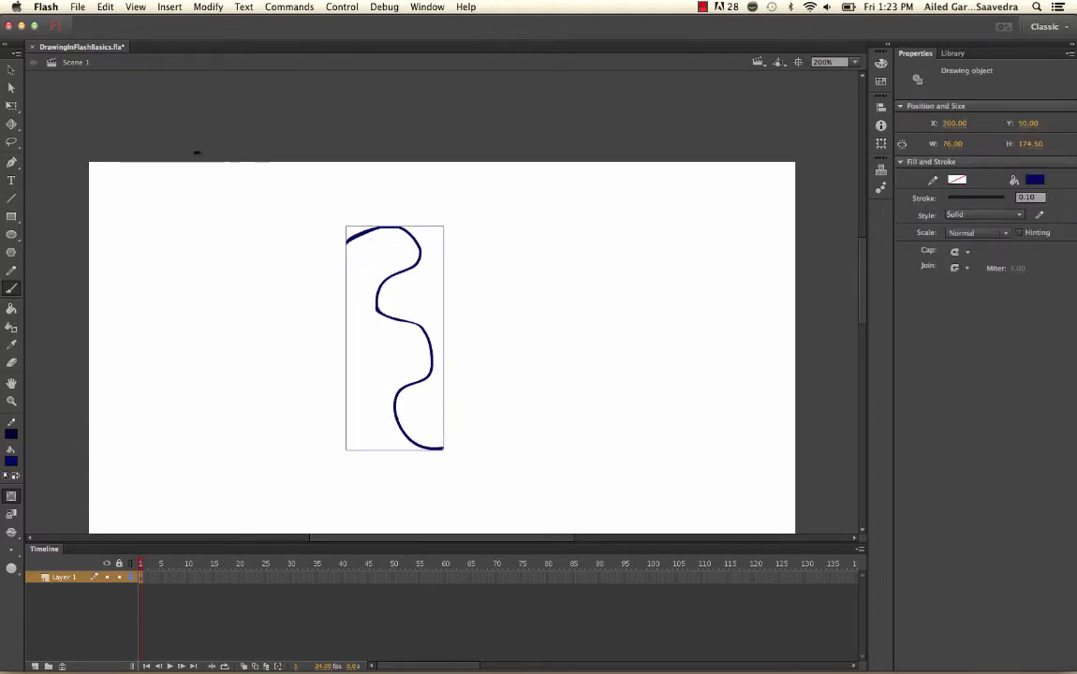
left_click(12, 69)
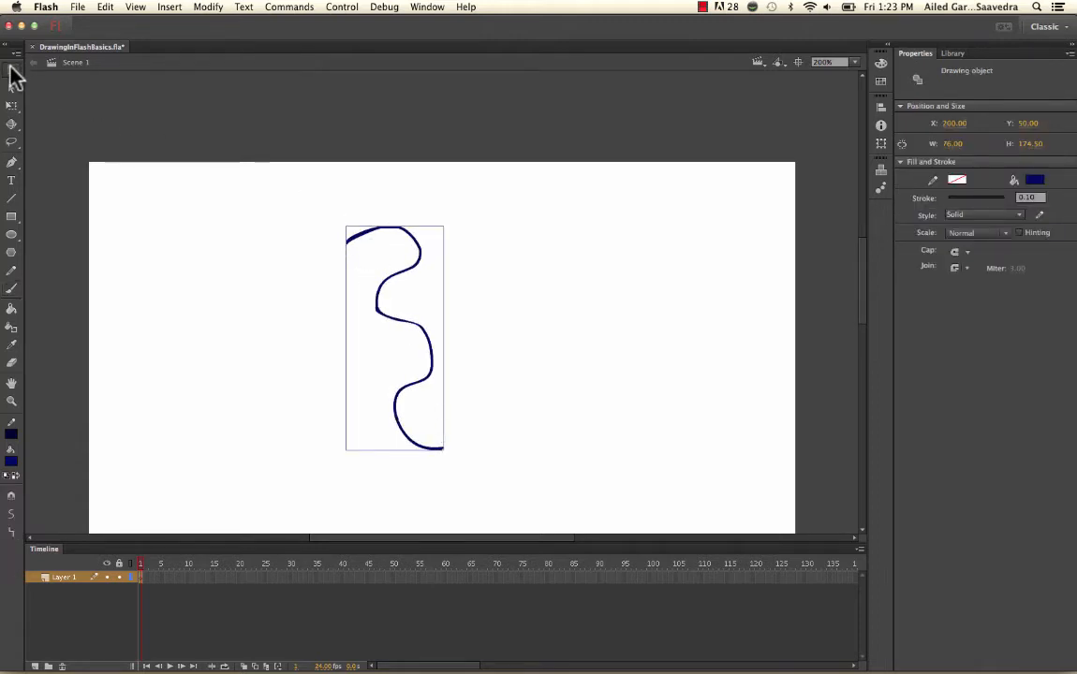
left_click(12, 434)
left_click(190, 448)
left_click(217, 339)
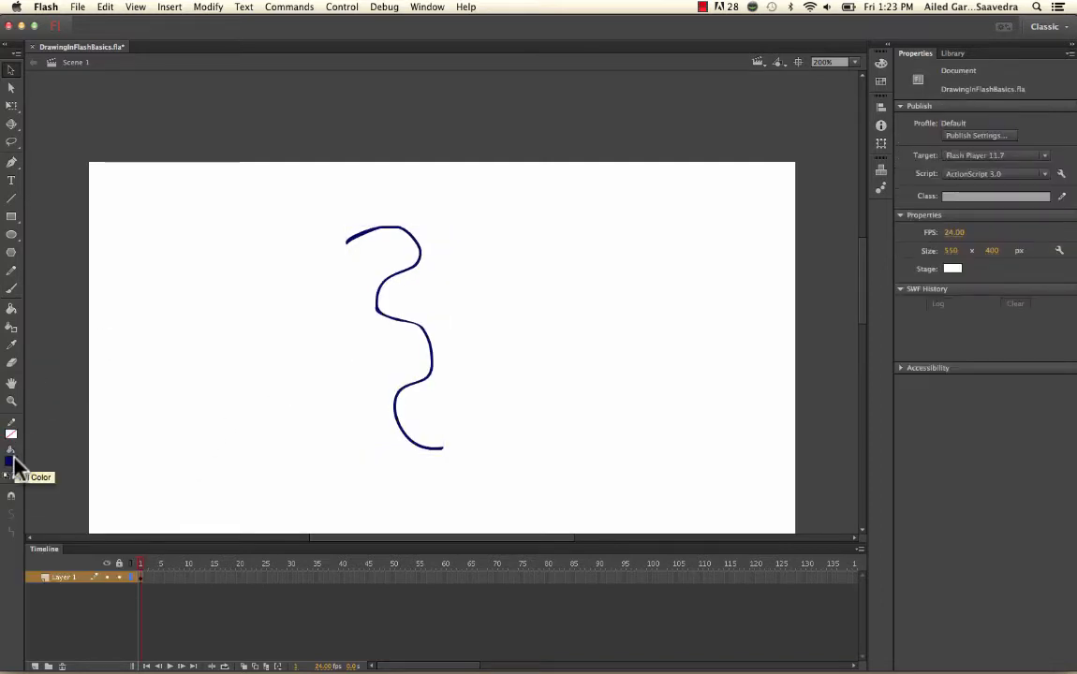
Step: Recolour the wavy drawing object with a dark red #660000 fill and a bright green outline
left_click(384, 323)
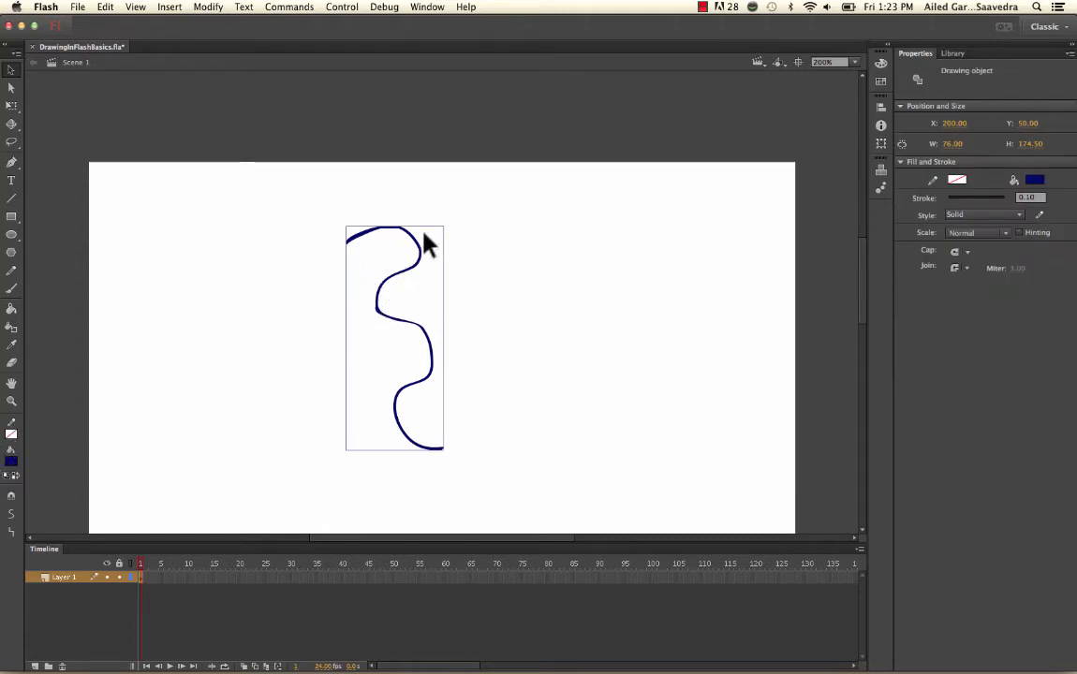
left_click(12, 459)
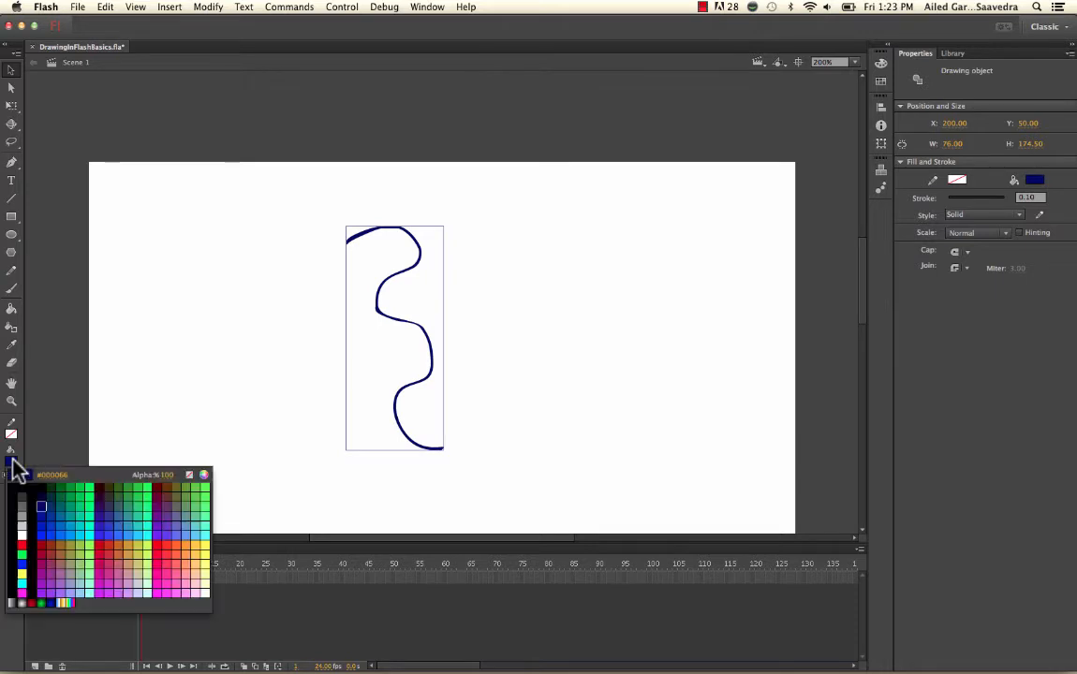
left_click(161, 485)
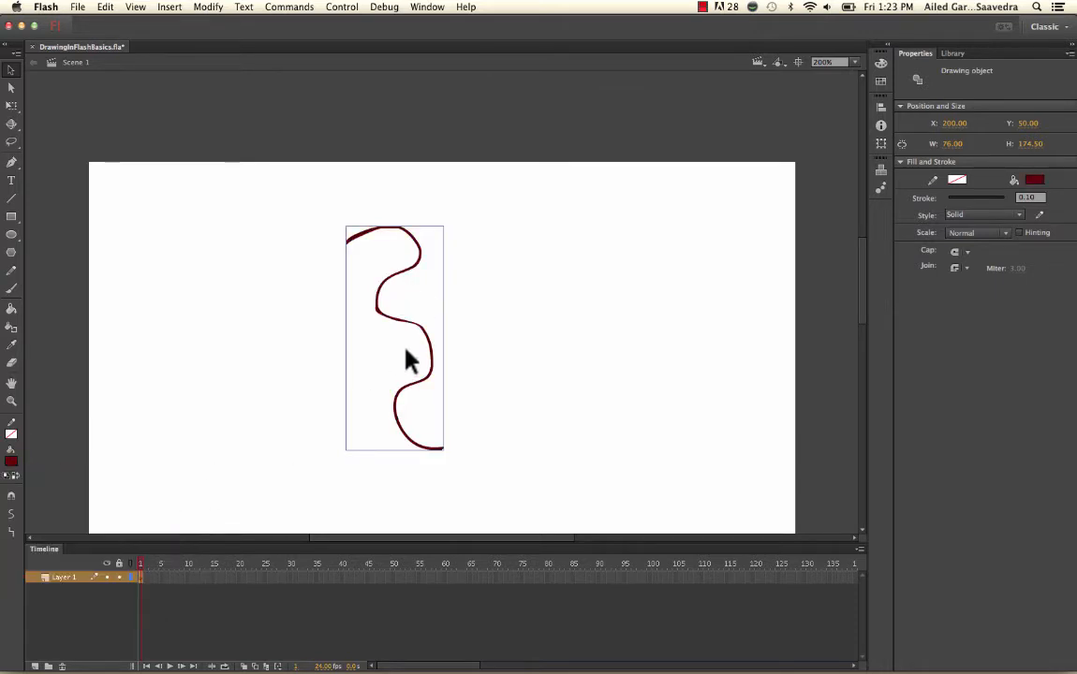
left_click(11, 435)
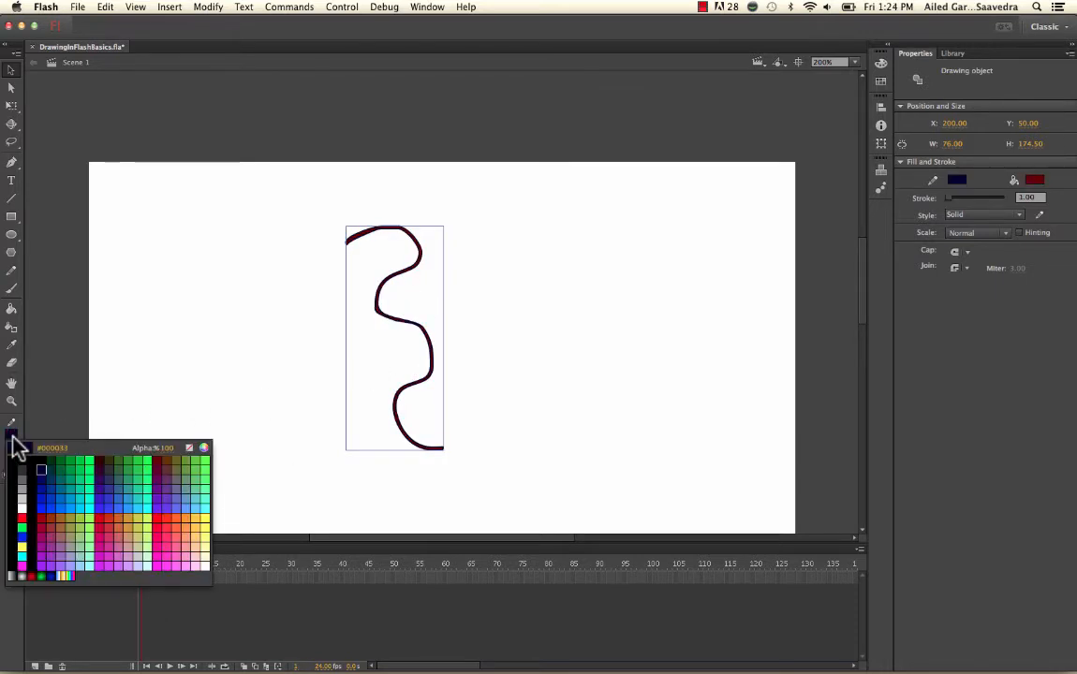
left_click(91, 459)
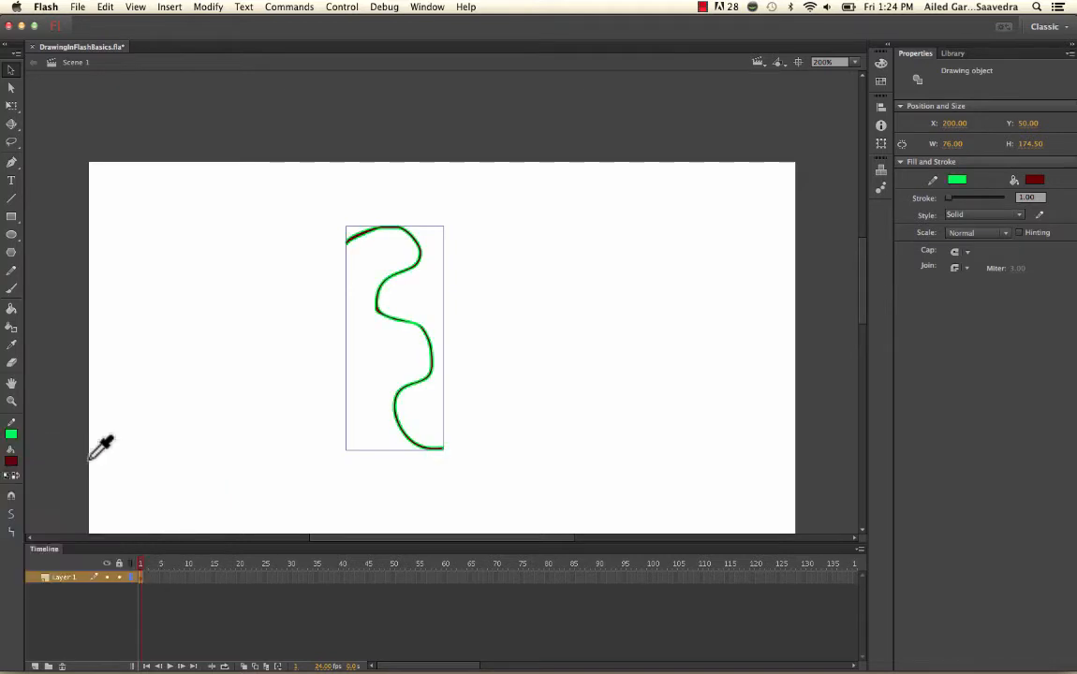
key("super+equal")
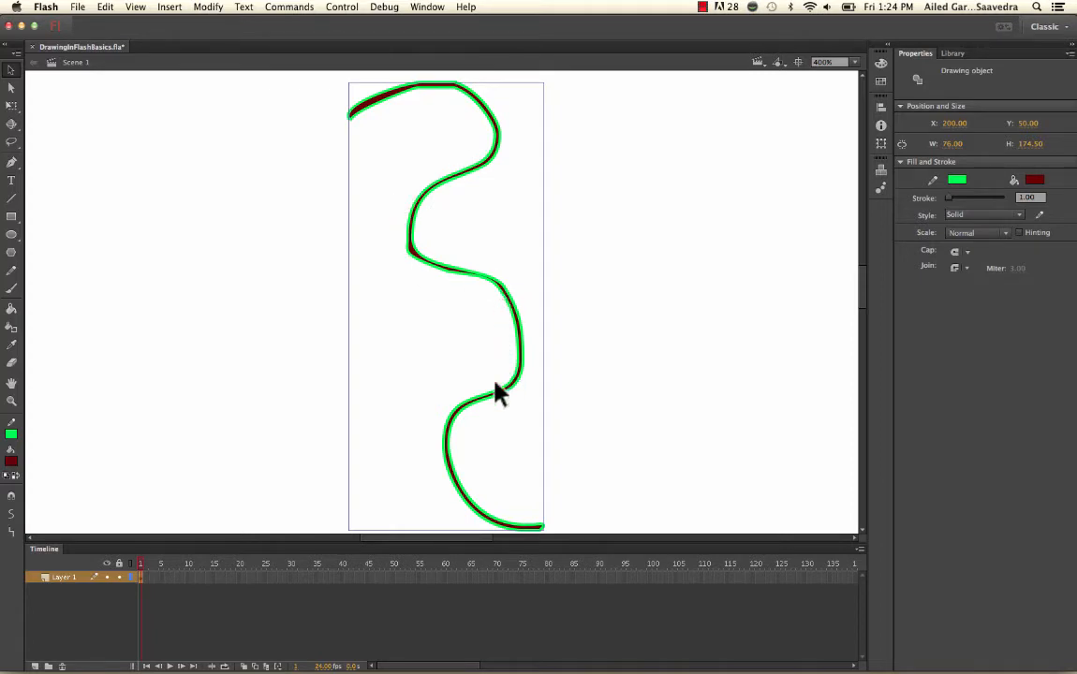
left_click(11, 435)
left_click(13, 430)
left_click(436, 7)
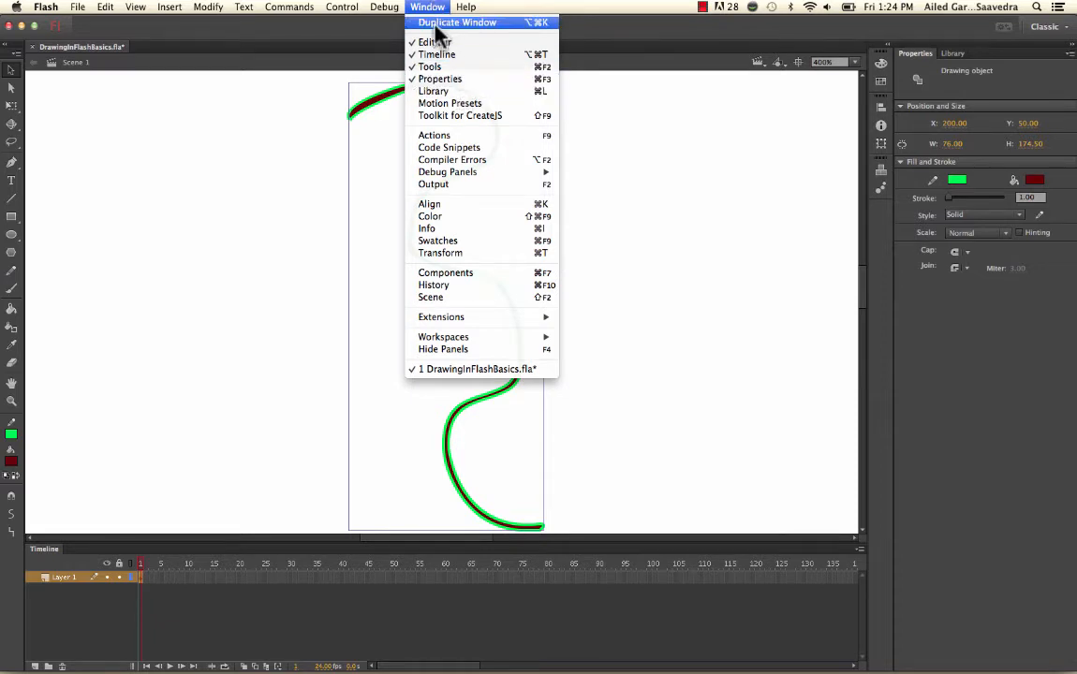
left_click(432, 9)
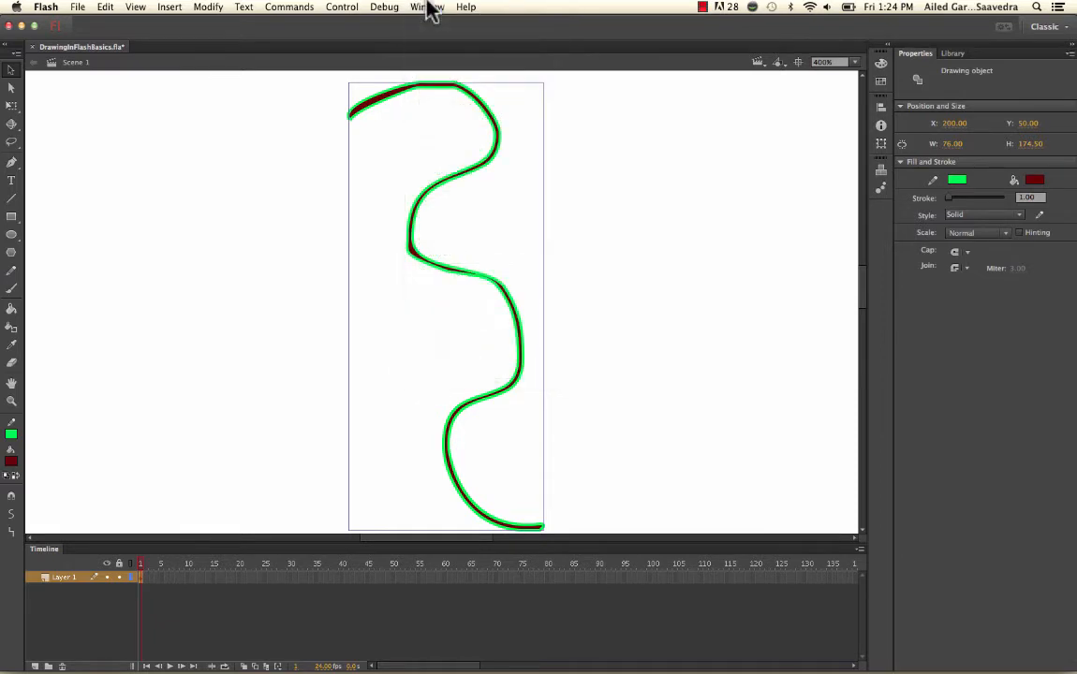
Step: Change the drawing object's outline colour to yellow-orange and reduce its stroke weight to 0.10
left_click(956, 181)
left_click(927, 193)
left_click(957, 180)
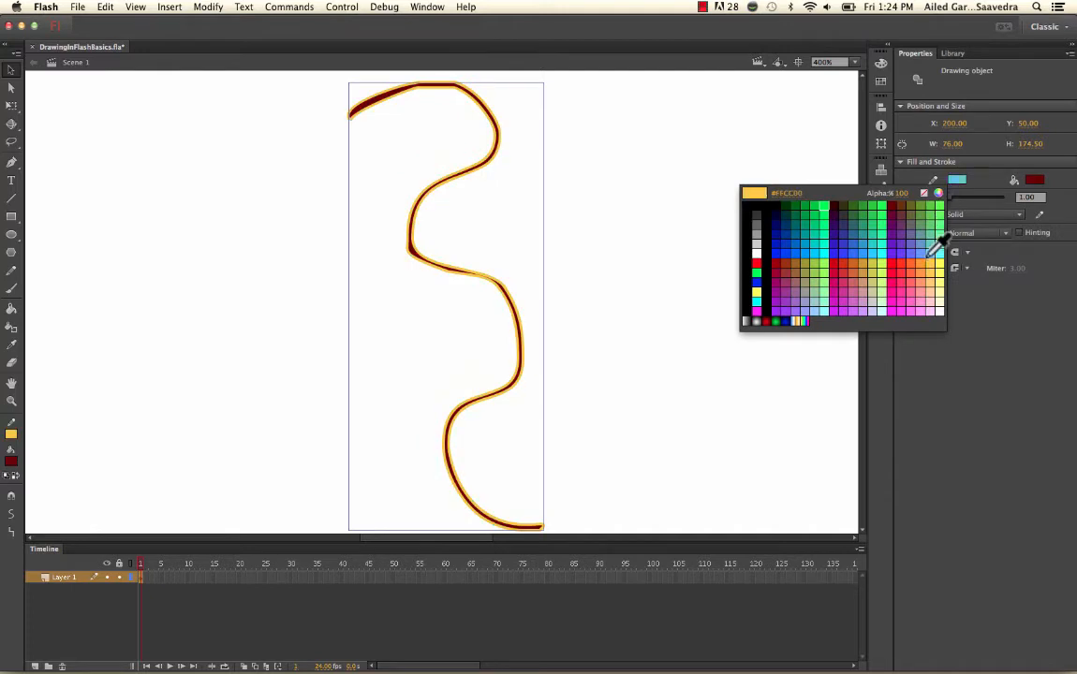
left_click(928, 253)
left_click_drag(953, 197, 948, 198)
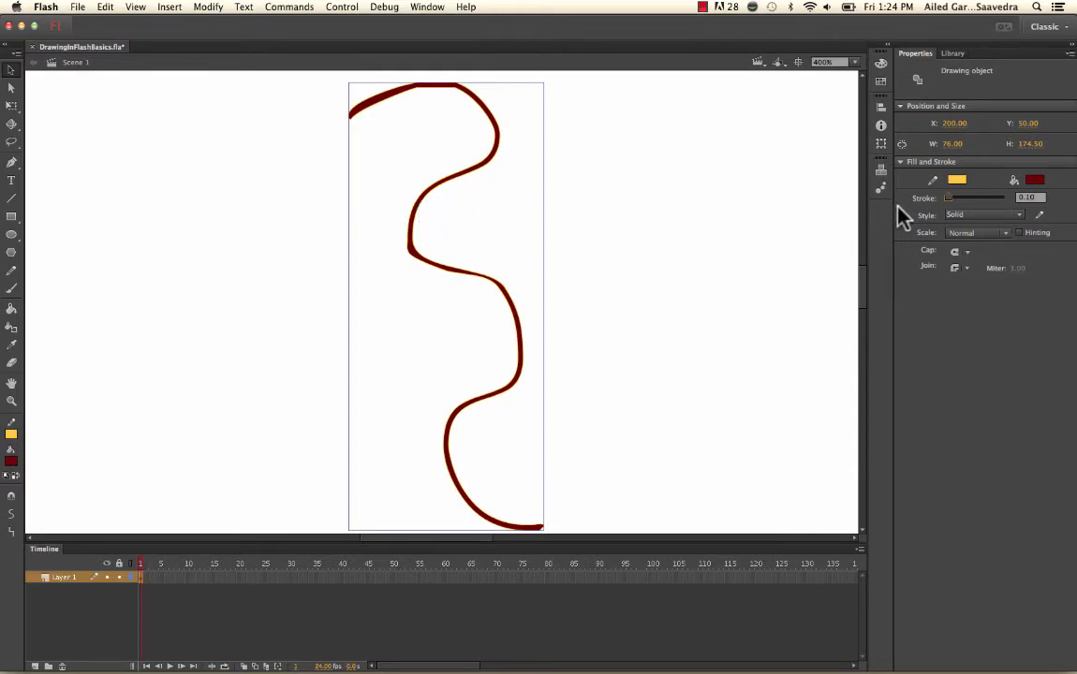
Step: Try the Dashed style on the drawing object's outline, keeping the stroke weight at 0.10
left_click(972, 217)
left_click(993, 254)
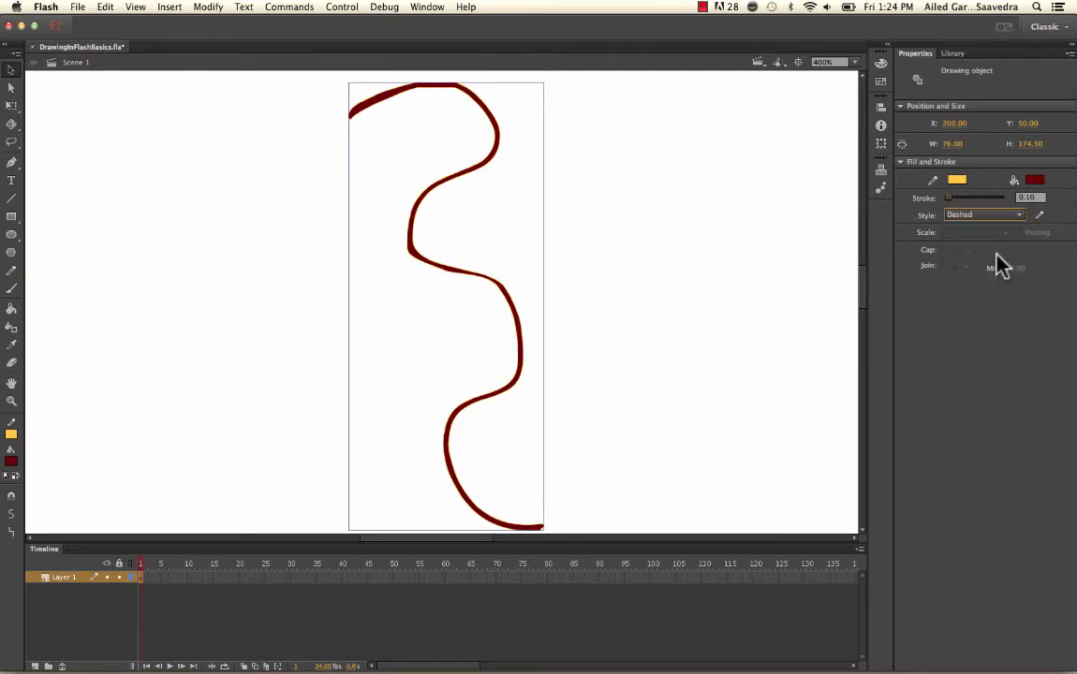
left_click(1001, 216)
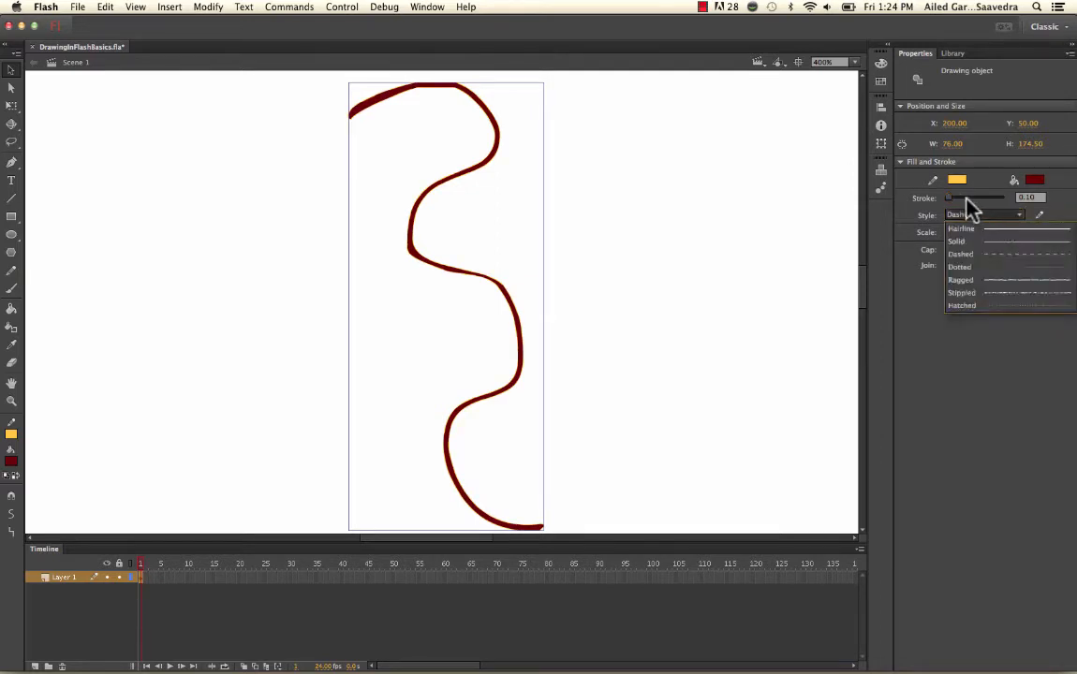
left_click(955, 198)
left_click_drag(955, 199, 946, 199)
Step: Set the outline's style to Hairline and review its scale options, leaving the scale at Normal
left_click(964, 216)
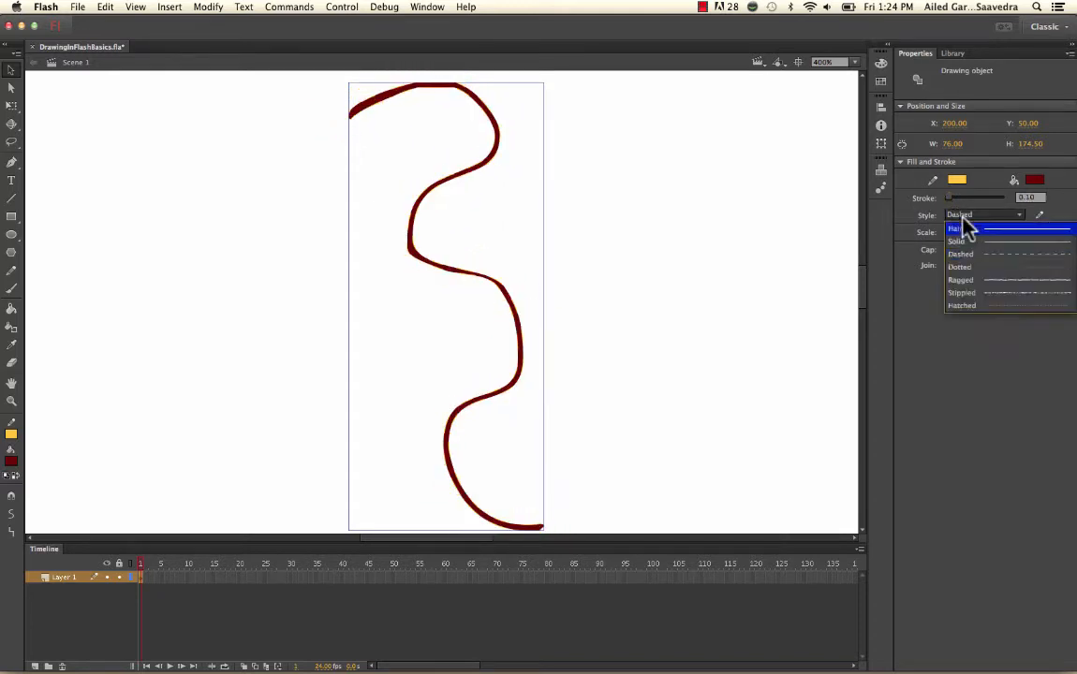
left_click(966, 225)
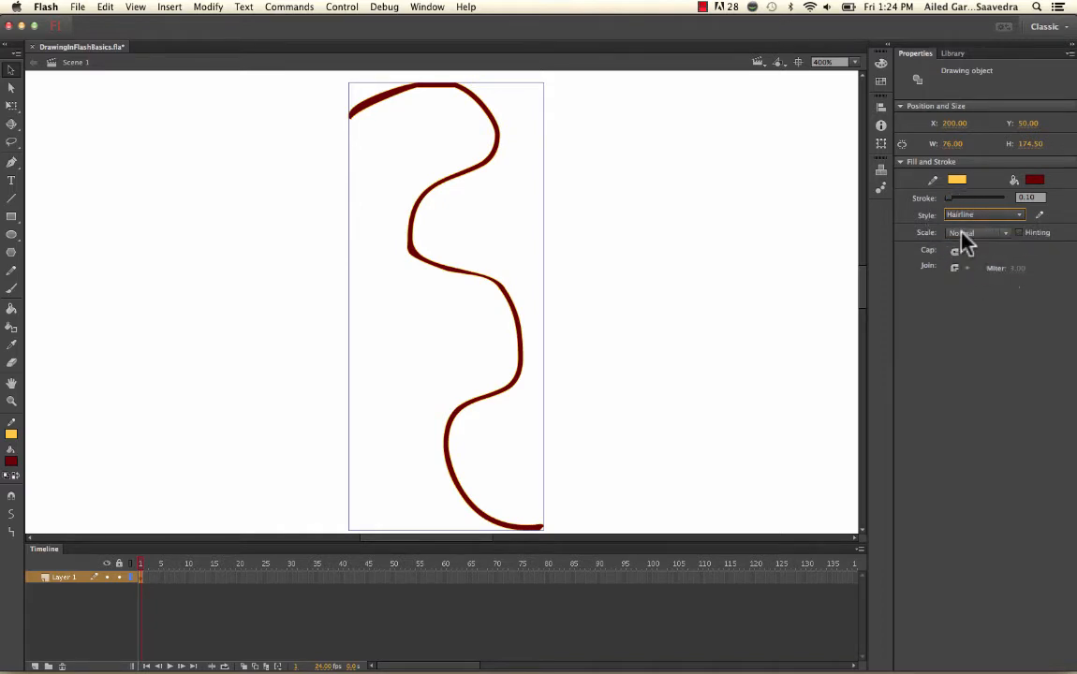
left_click(1004, 239)
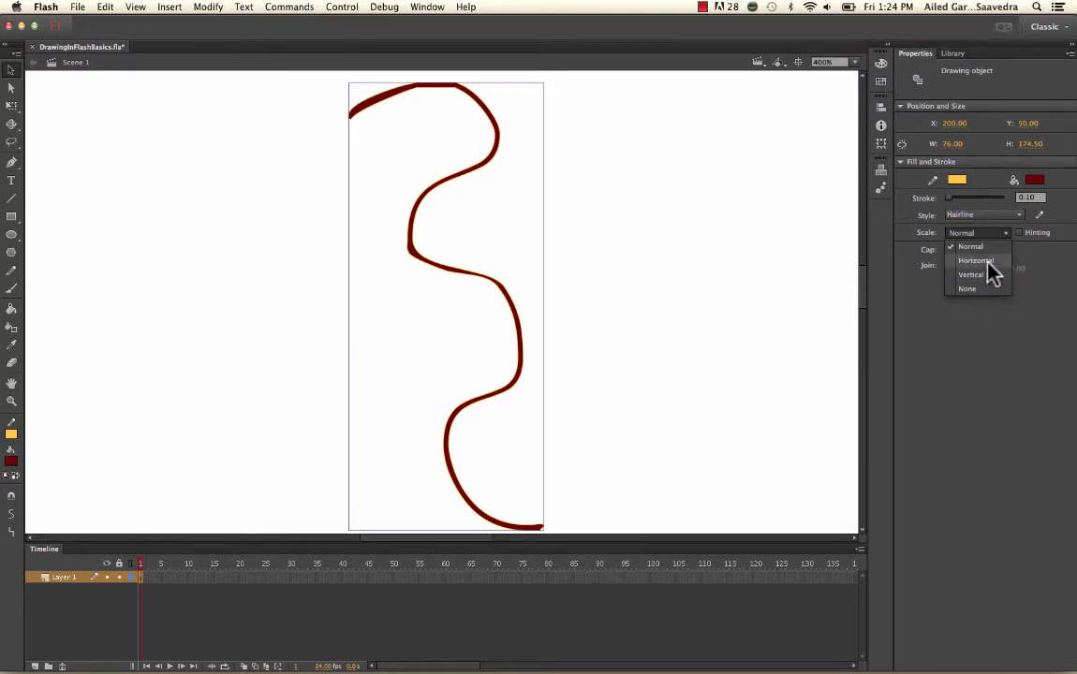
left_click(1003, 316)
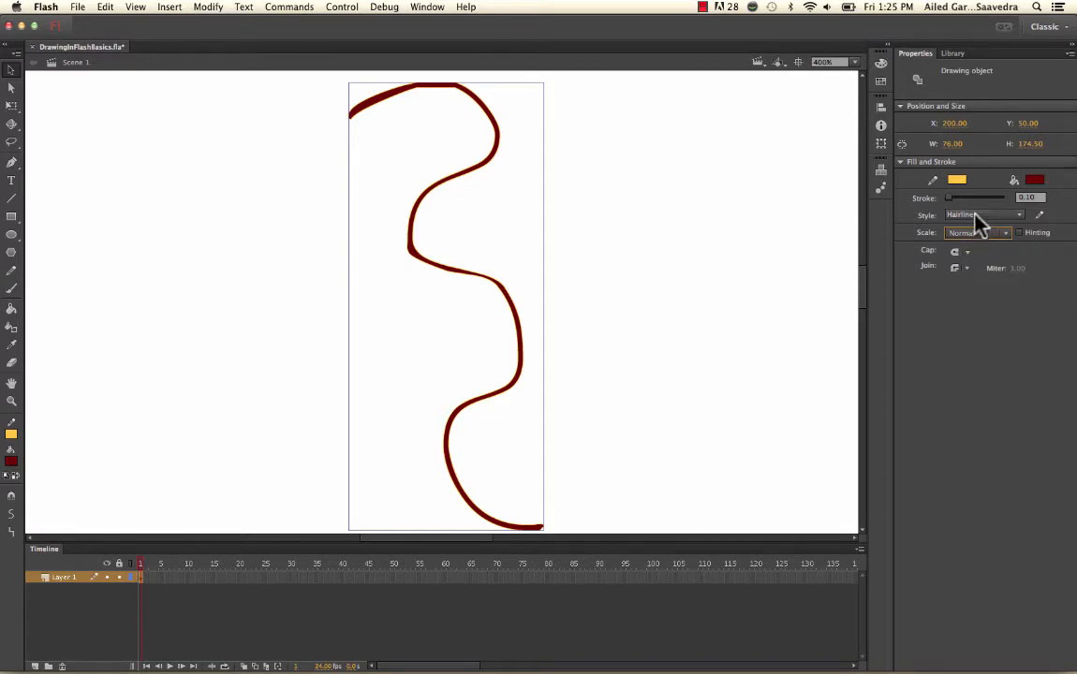
Step: Examine the drawing object's detailed colour settings and the available fill types, leaving the fill as a solid colour
left_click(881, 64)
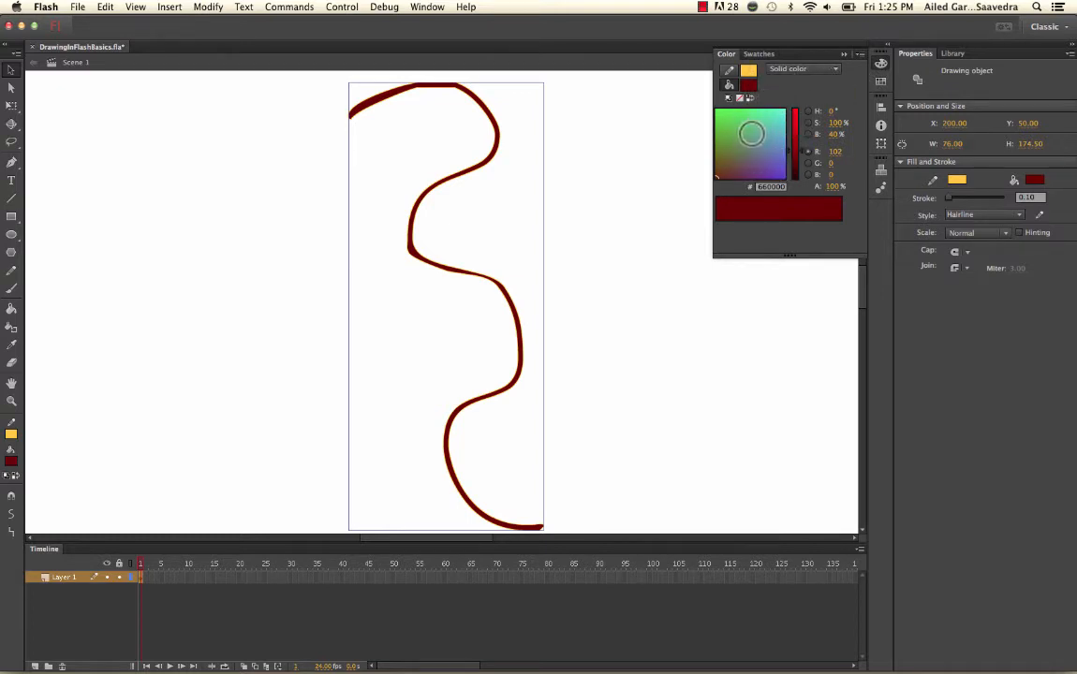
left_click(833, 70)
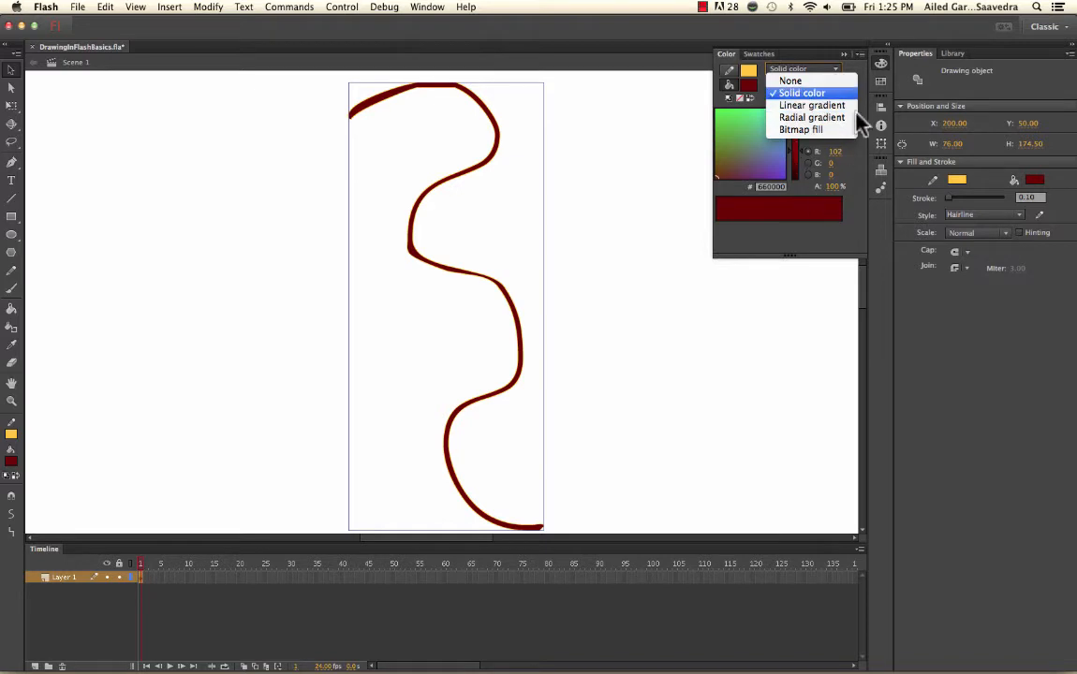
left_click(879, 64)
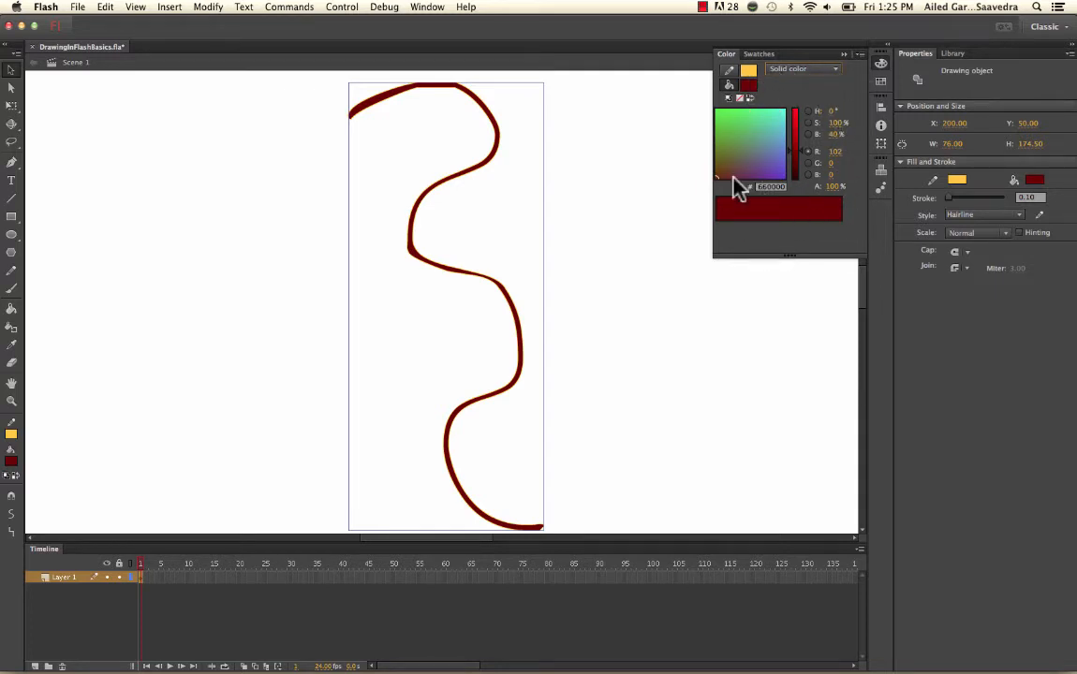
left_click(881, 71)
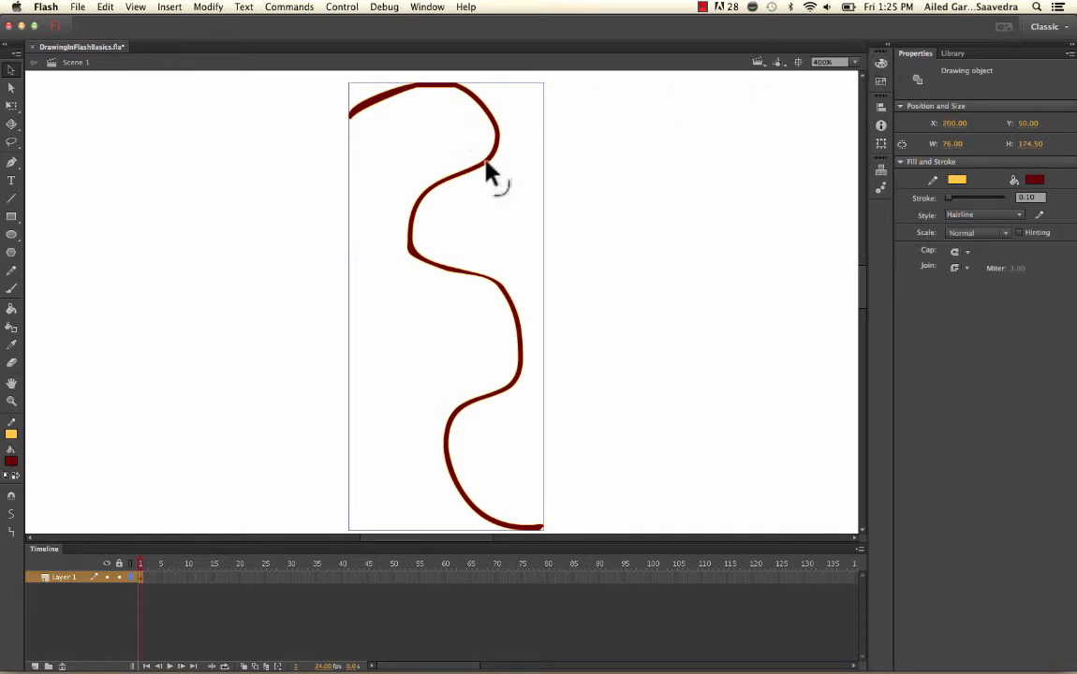
Step: Delete the whole drawing object, undo the deletion, and leave the object deselected
key("Delete")
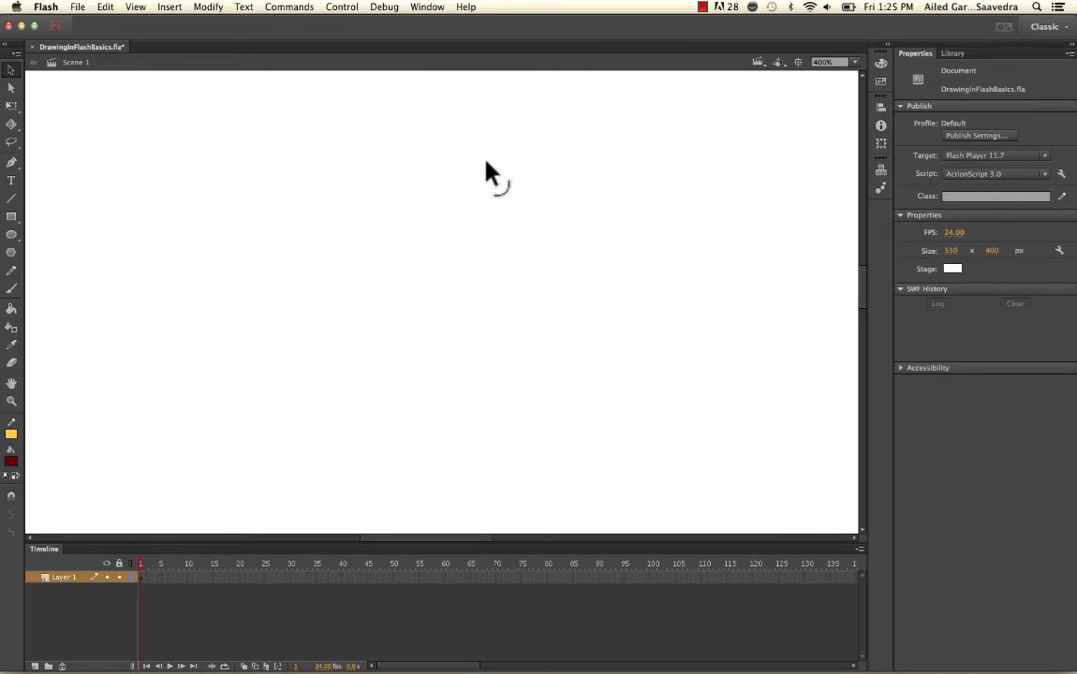
key("super+z")
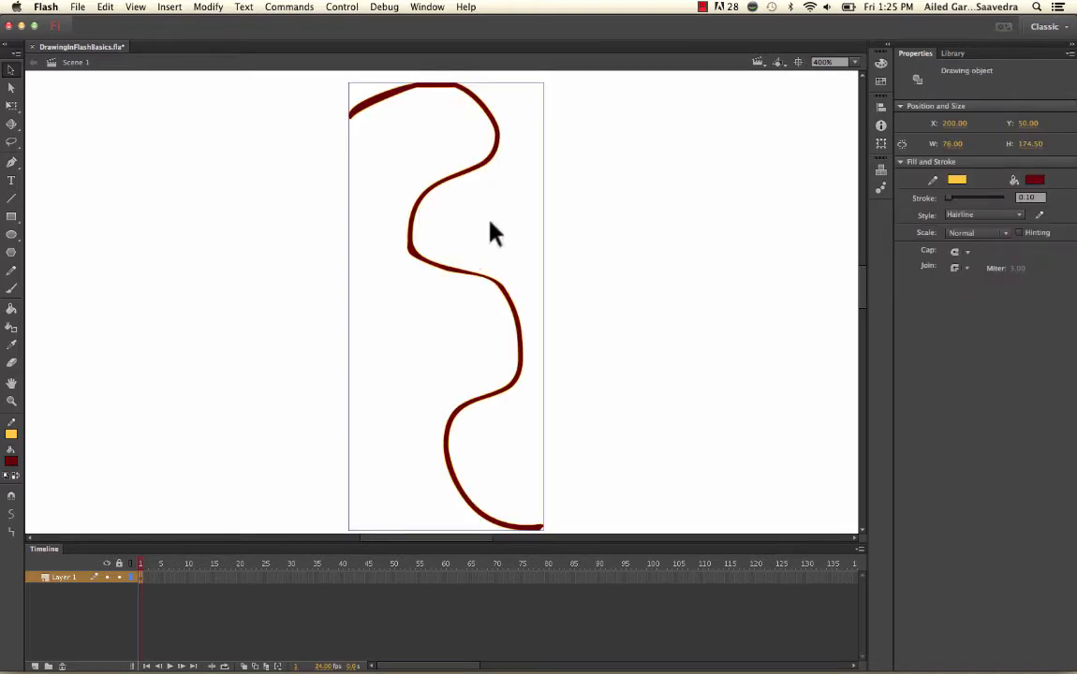
left_click(606, 233)
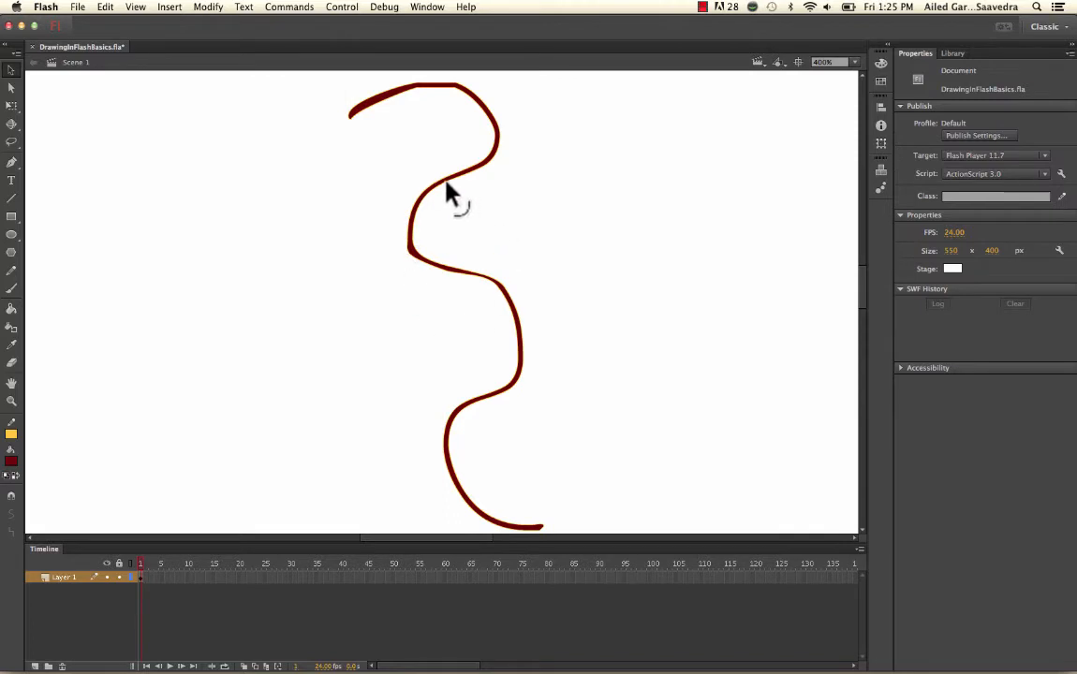
Step: With the Subselection tool, move the anchor point on the inner edge of the upper bend inward and shorten its upper curve handle
left_click(11, 91)
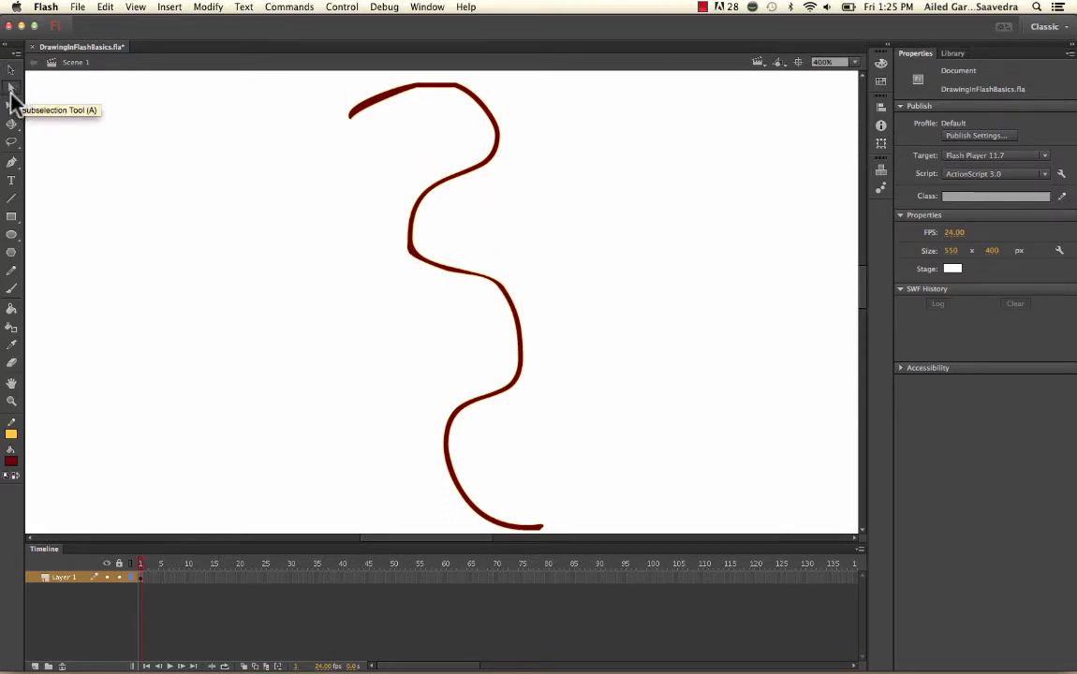
left_click(445, 185)
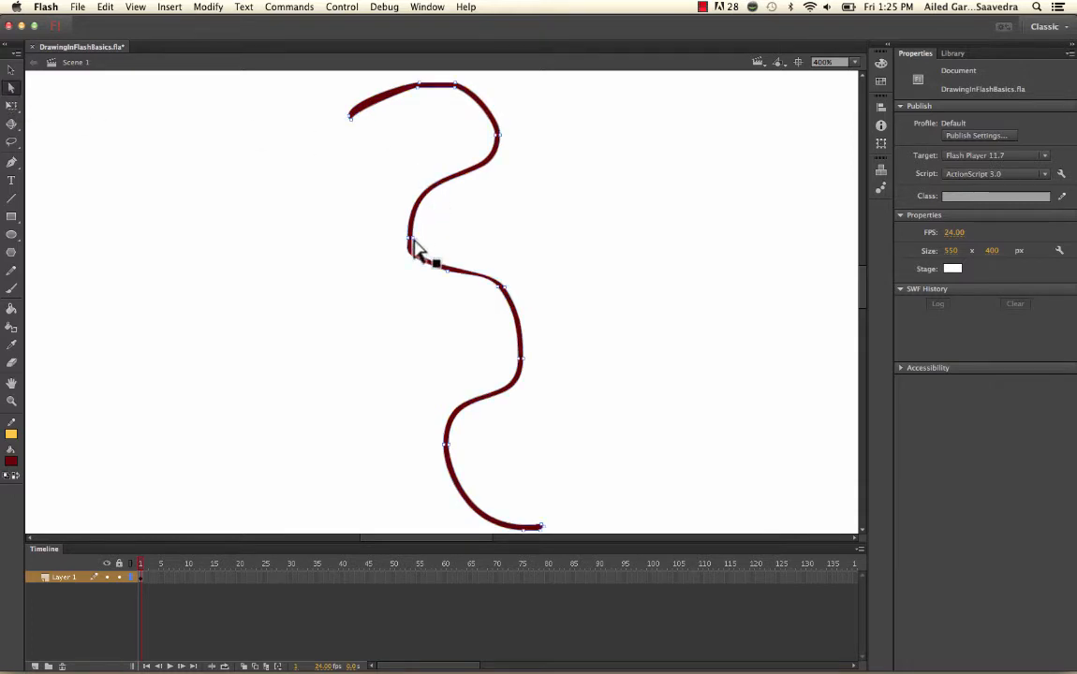
left_click_drag(415, 247, 437, 245)
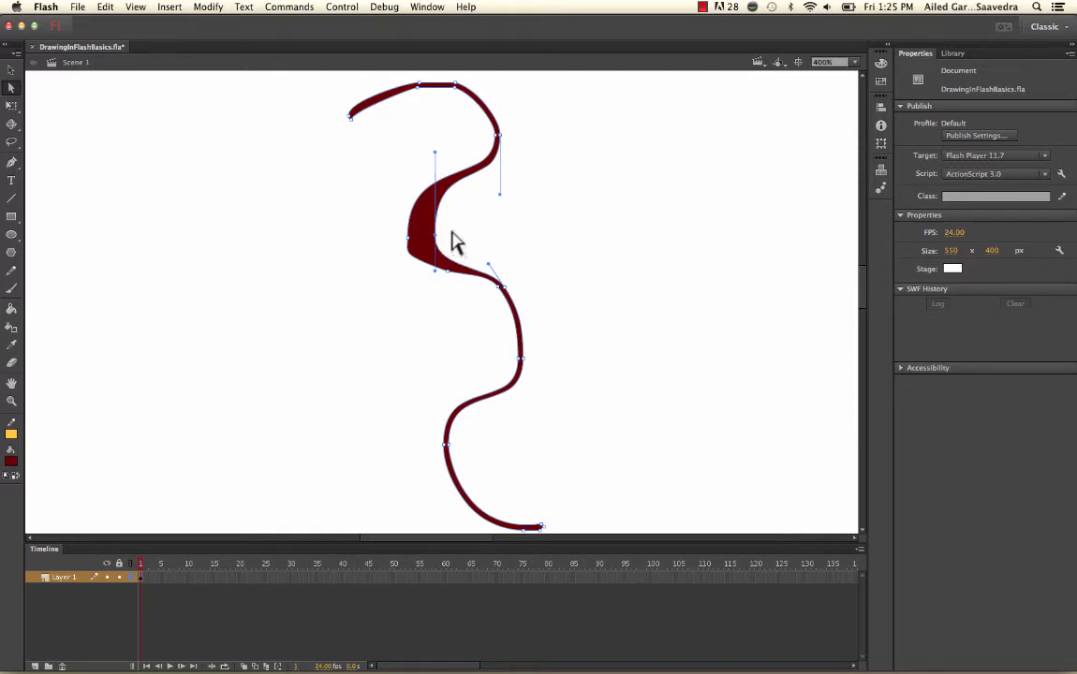
left_click_drag(435, 153, 431, 213)
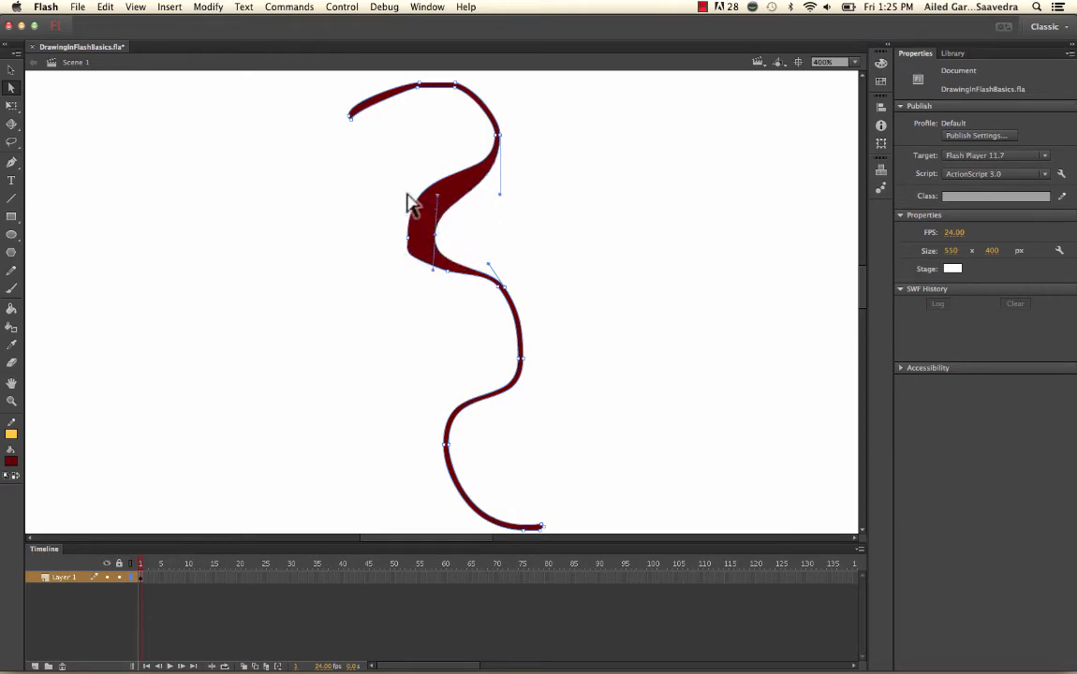
left_click(378, 182)
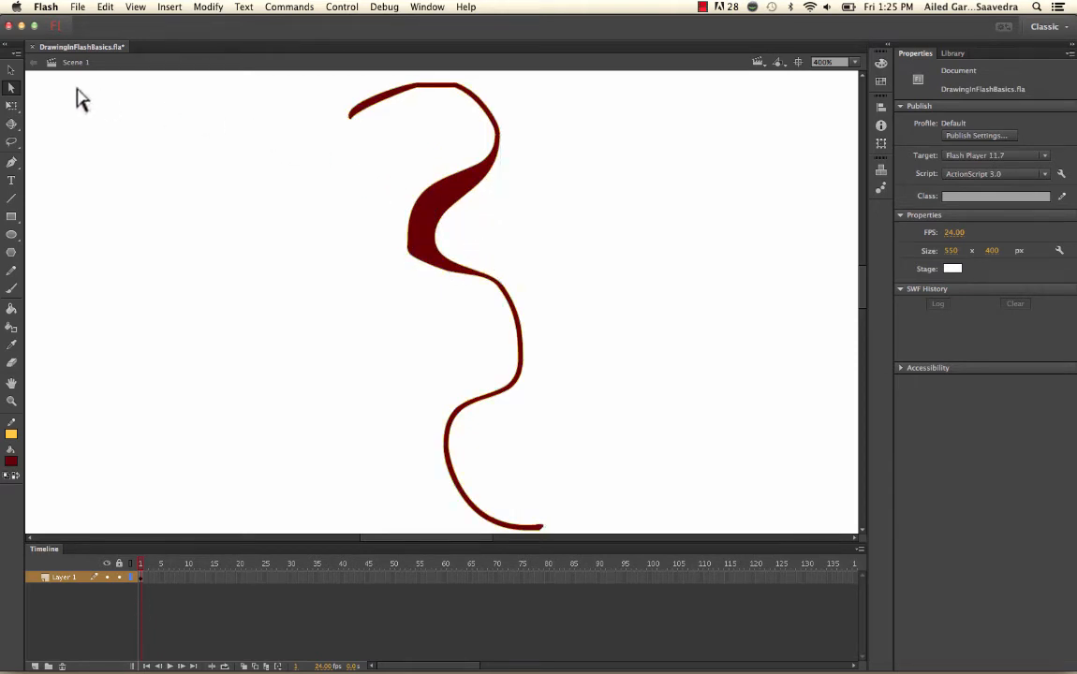
Step: Bulge the lower edge of the thickened upper bend outward with the Selection tool
left_click(12, 70)
mouse_move(479, 194)
left_mouse_down()
mouse_move(503, 198)
mouse_move(488, 191)
left_mouse_up()
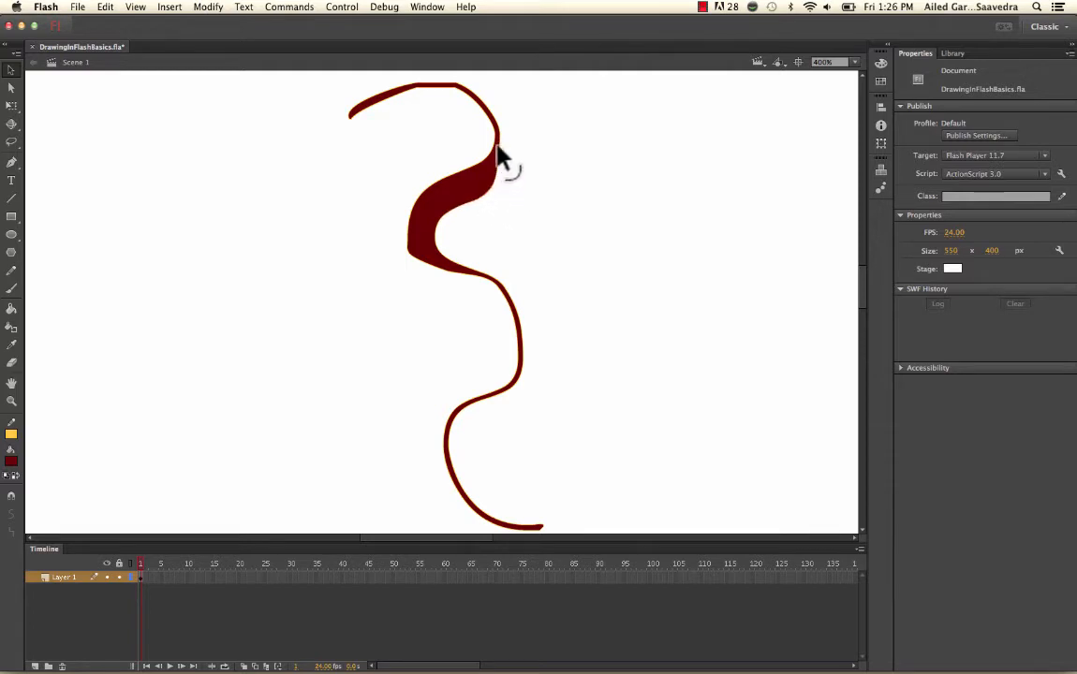
Step: Bulge the outer edge of the upper bend outward and the lower edge of the stroke's upper end downward
left_click_drag(501, 134, 518, 134)
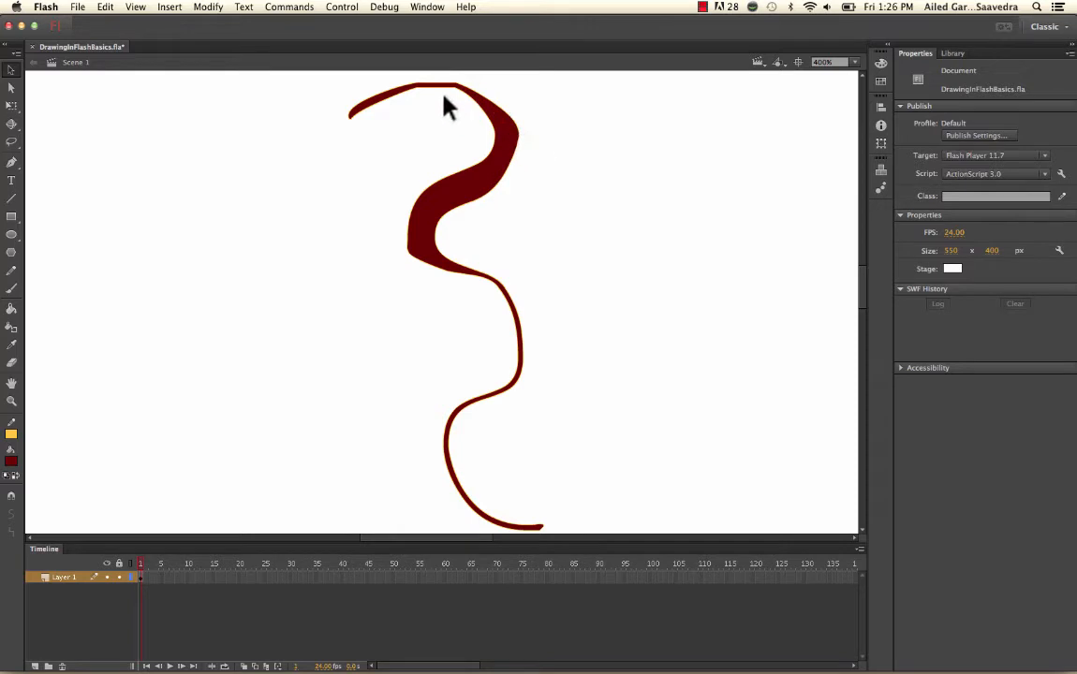
mouse_move(439, 87)
left_mouse_down()
mouse_move(436, 101)
mouse_move(446, 97)
left_mouse_up()
key("ctrl+z")
left_click_drag(372, 105, 377, 115)
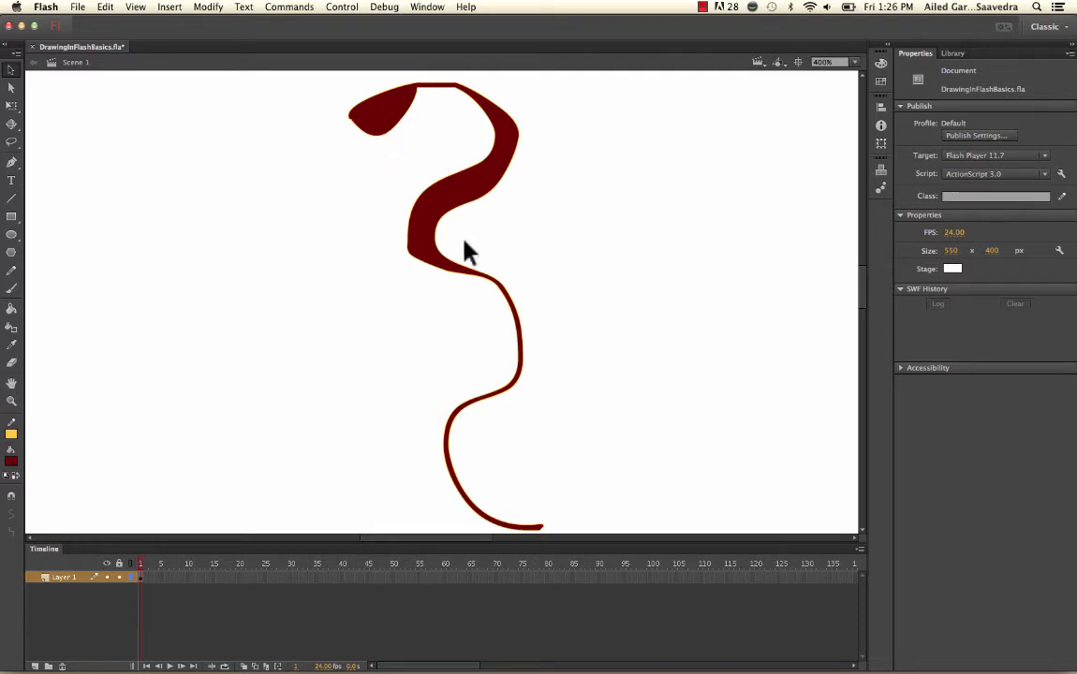
Step: With the Subselection tool, pull the anchor point on the inner edge of the thickened upper end outward, then deselect the stroke
left_click(12, 88)
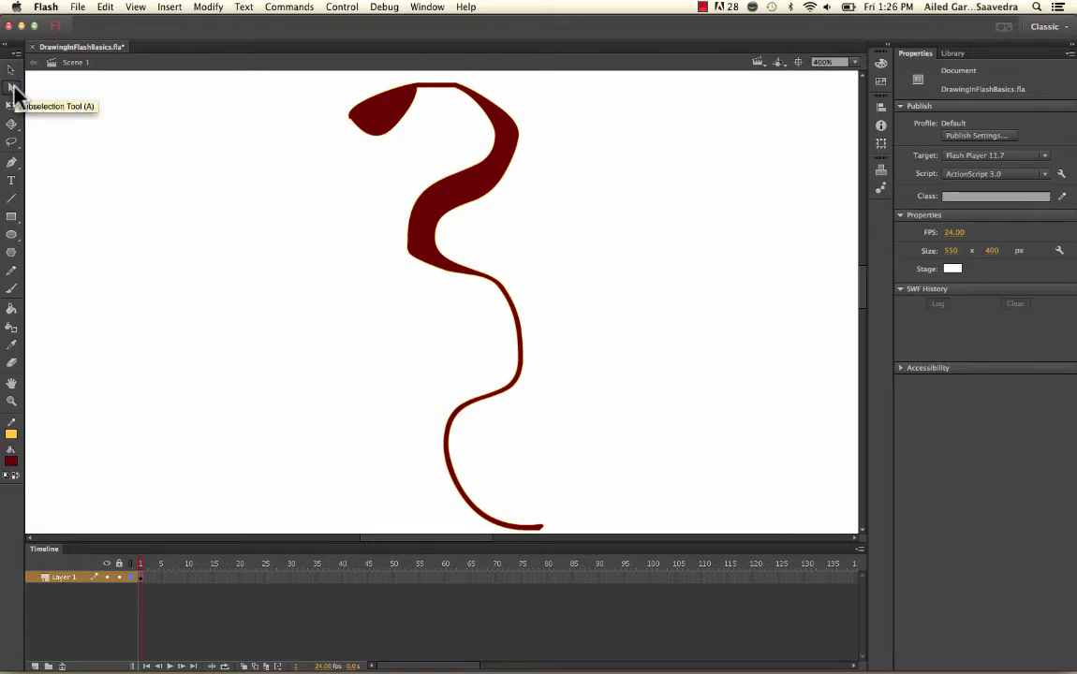
left_click(10, 164)
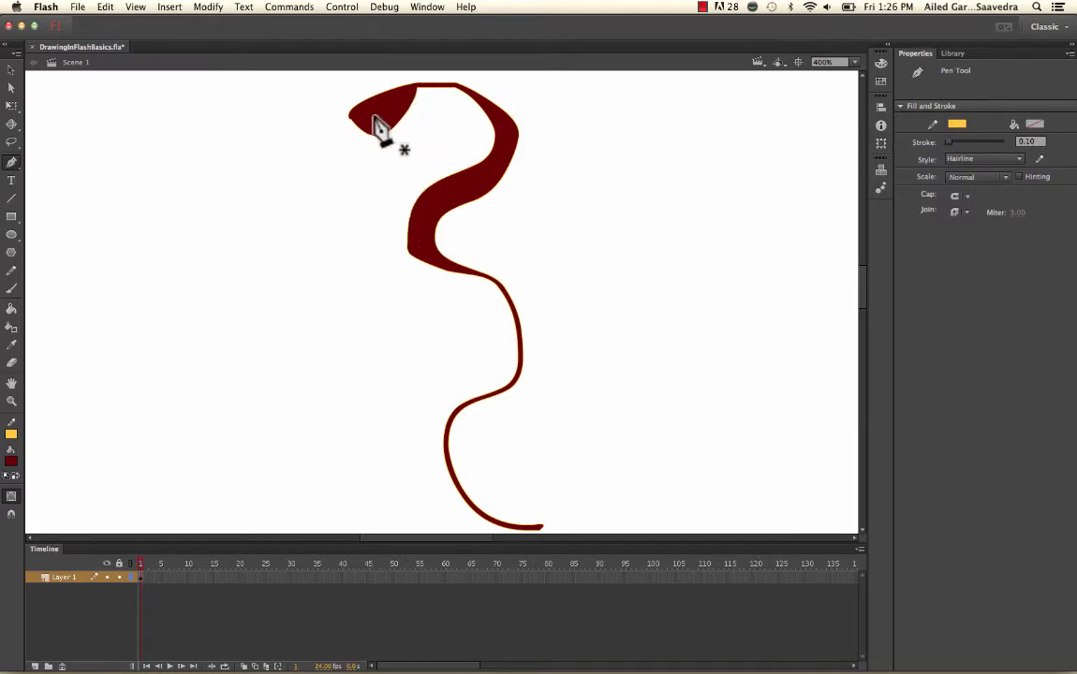
left_click(11, 87)
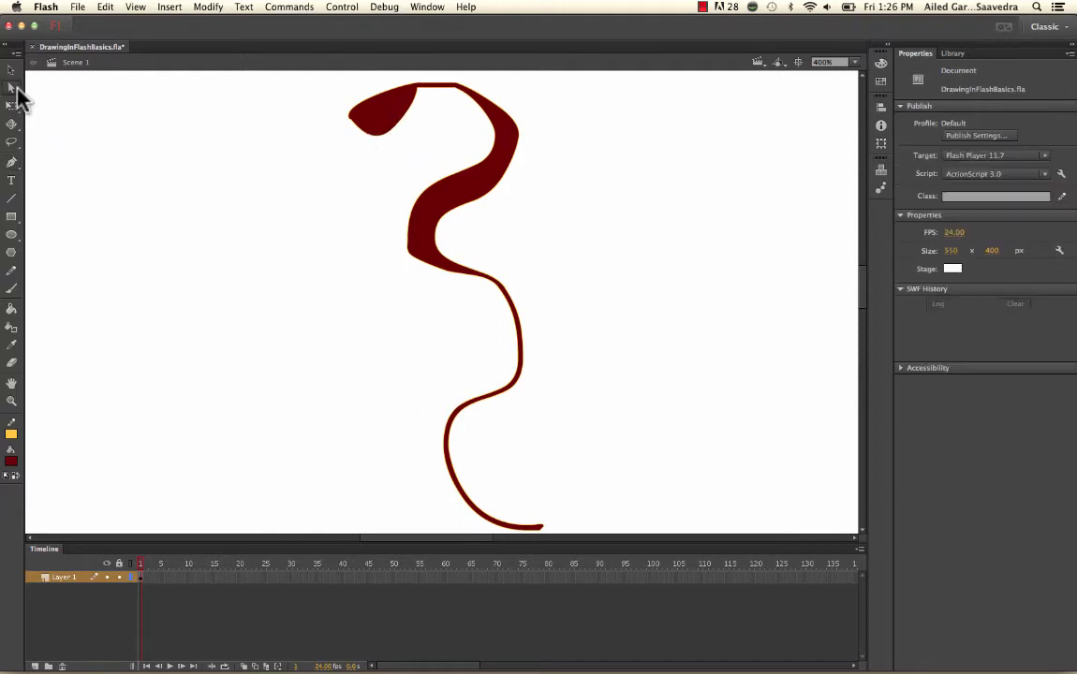
left_click(376, 146)
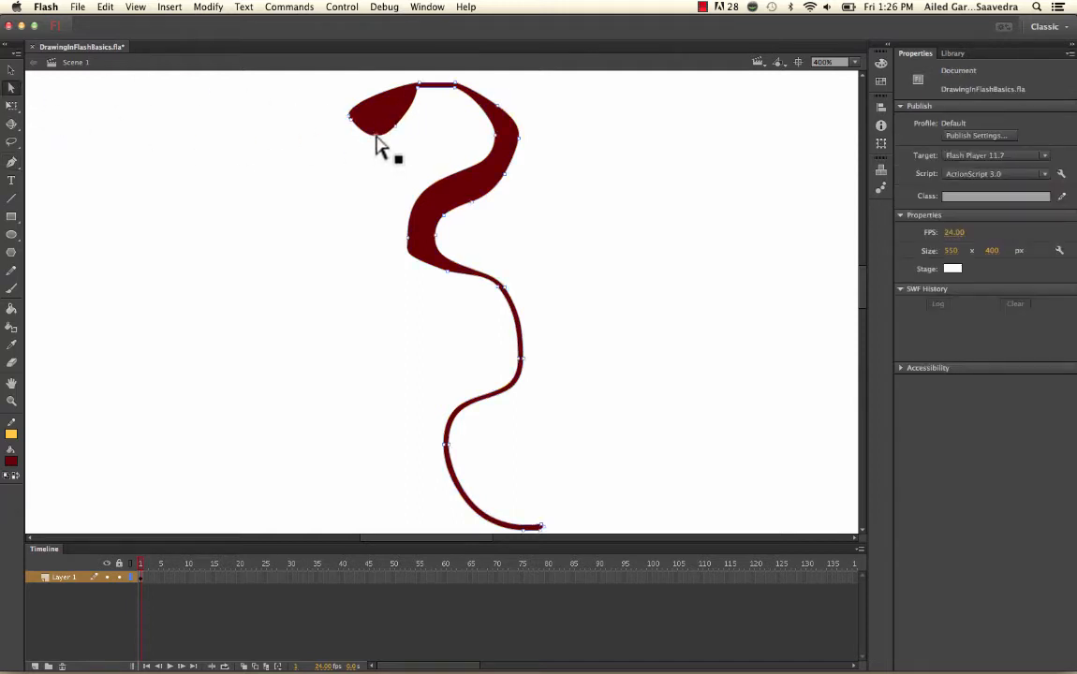
left_click(12, 161)
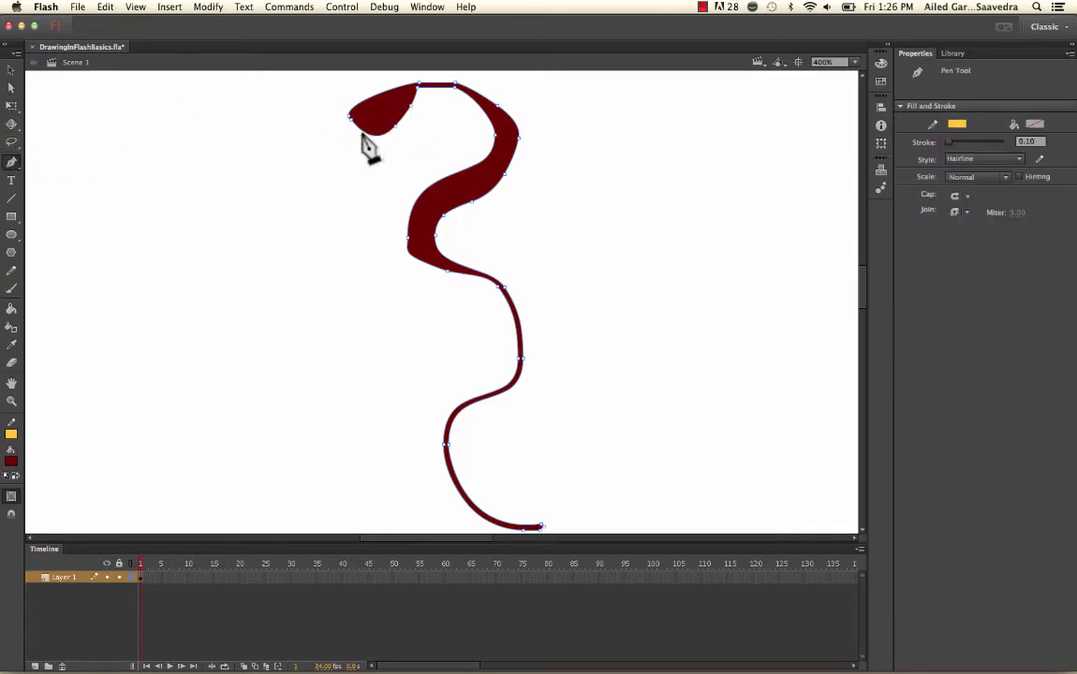
left_click(11, 87)
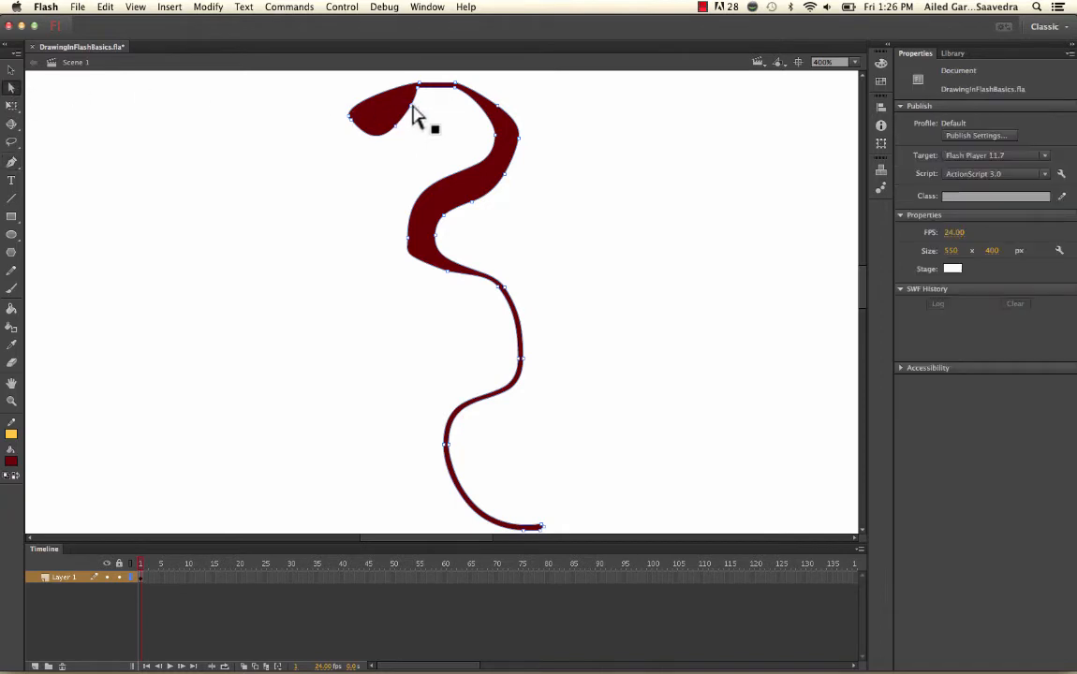
left_click_drag(425, 116, 430, 117)
left_click(280, 258)
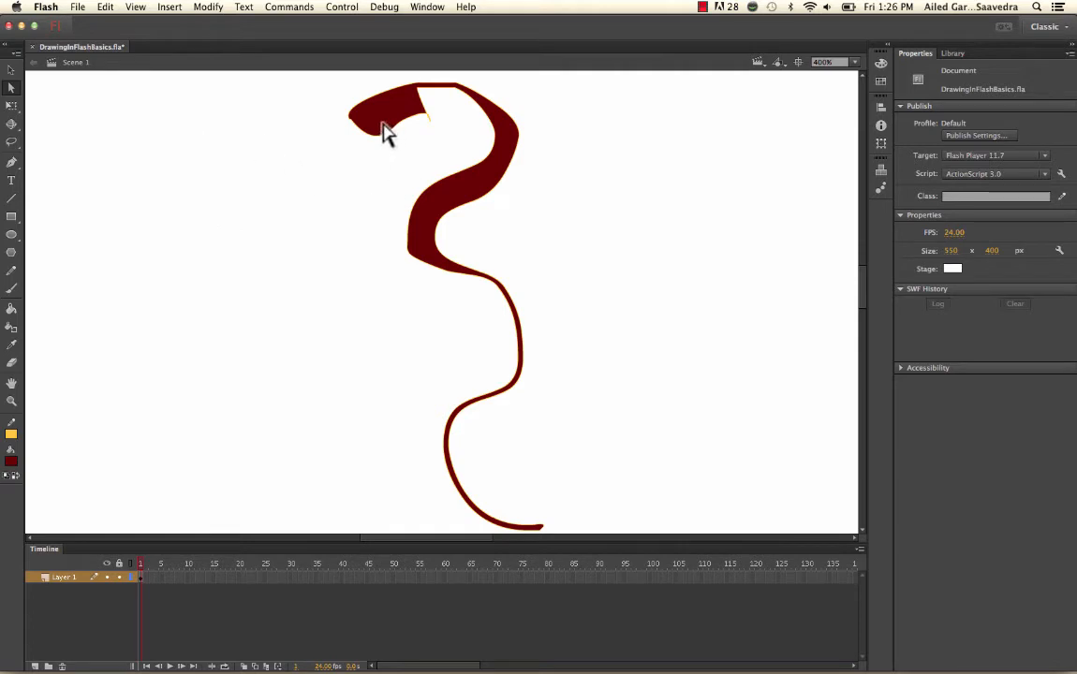
Step: Delete the whole reshaped brush stroke from the stage with the Selection tool
left_click(12, 72)
left_click(482, 167)
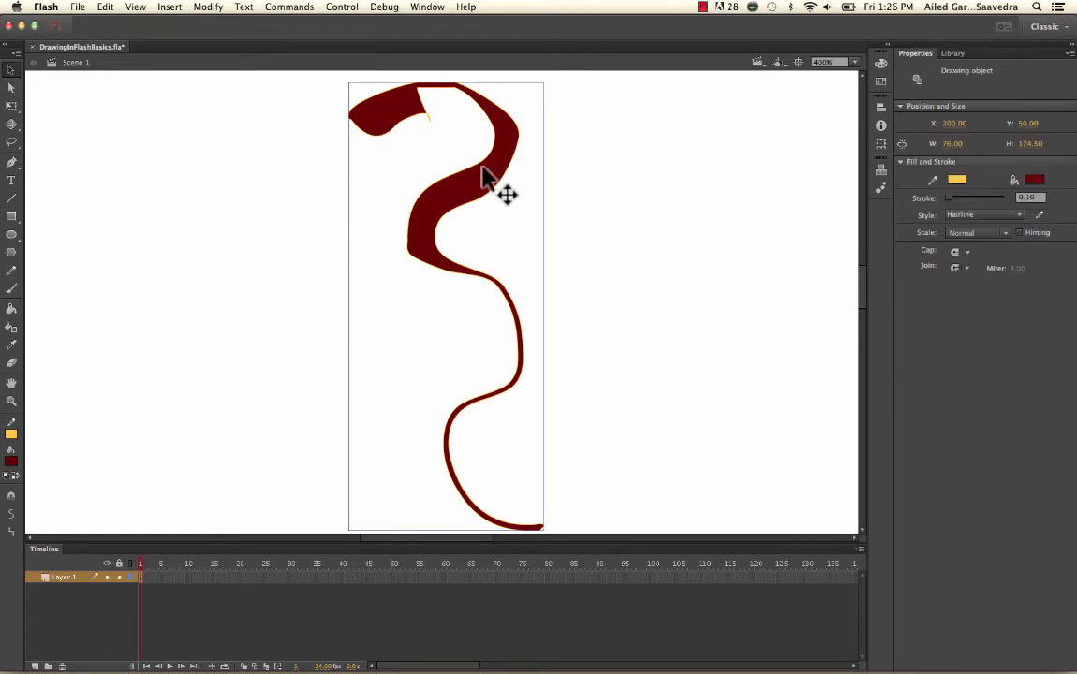
key("Delete")
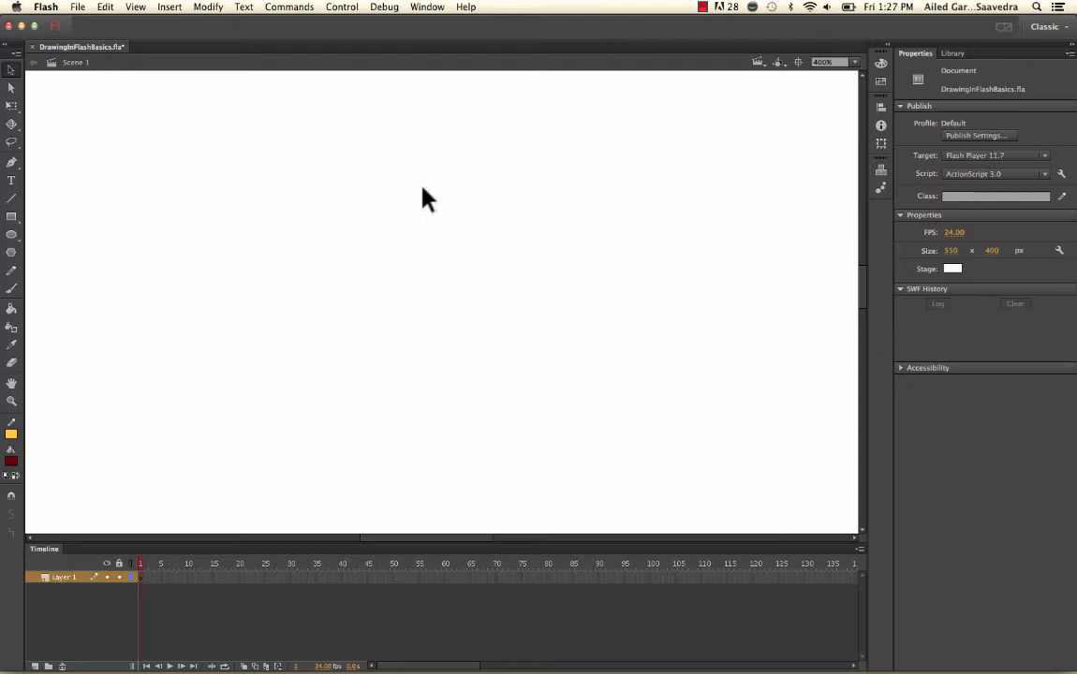
Step: Draw a dark red oval about 31 by 29 px as a head and set its yellow outline thickness to 3
left_click(11, 235)
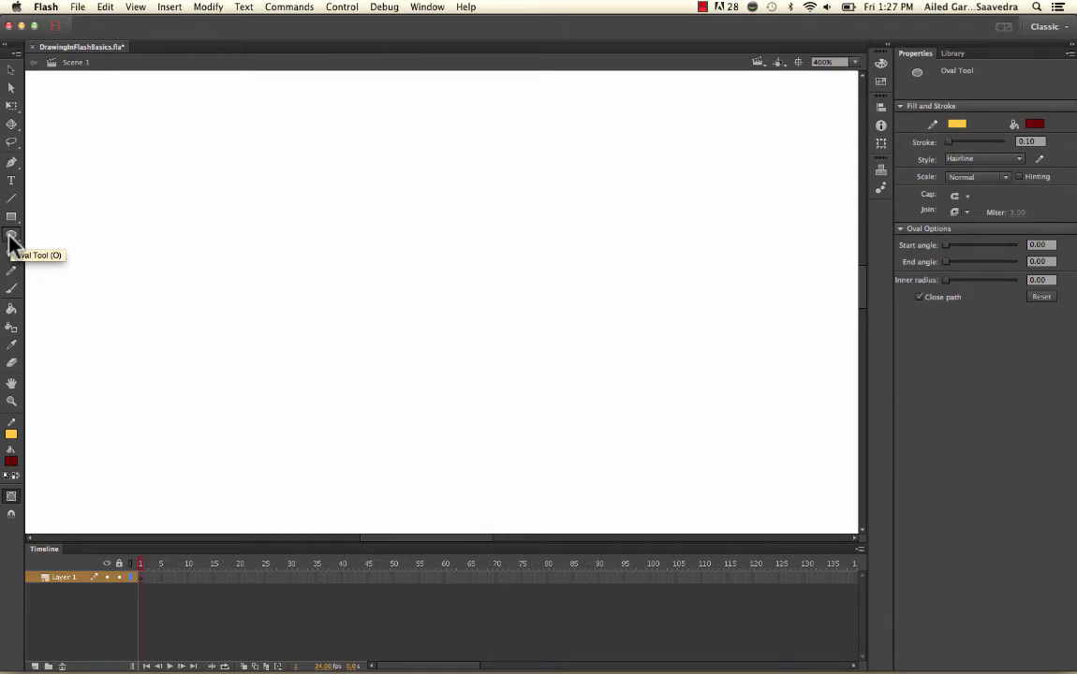
left_click_drag(417, 164, 497, 238)
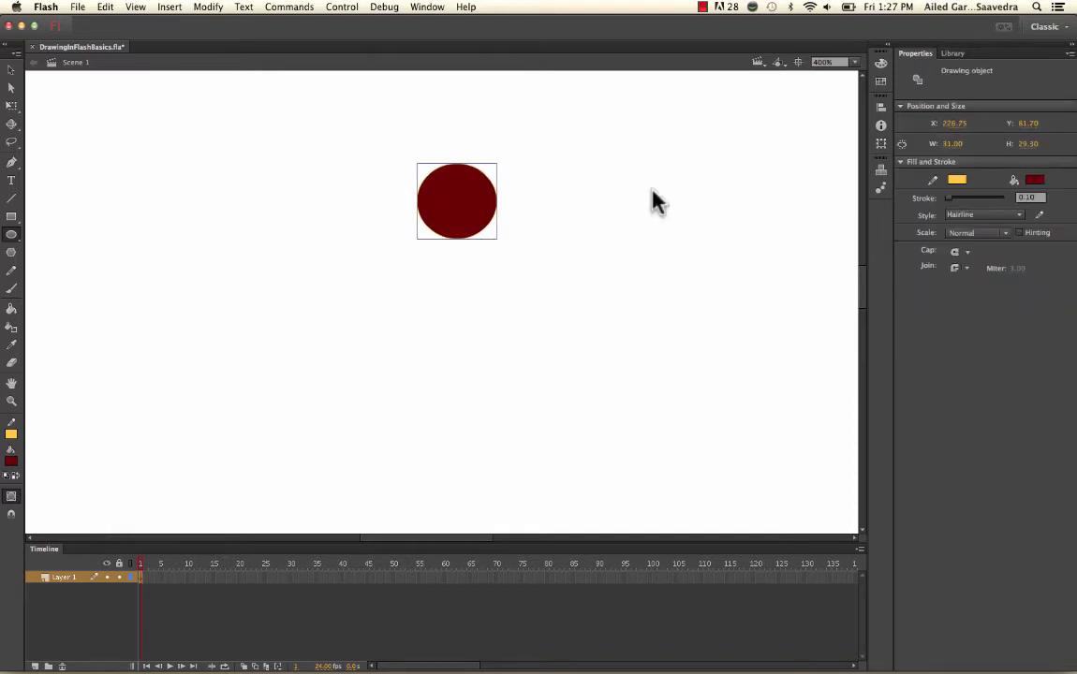
left_click_drag(949, 198, 951, 203)
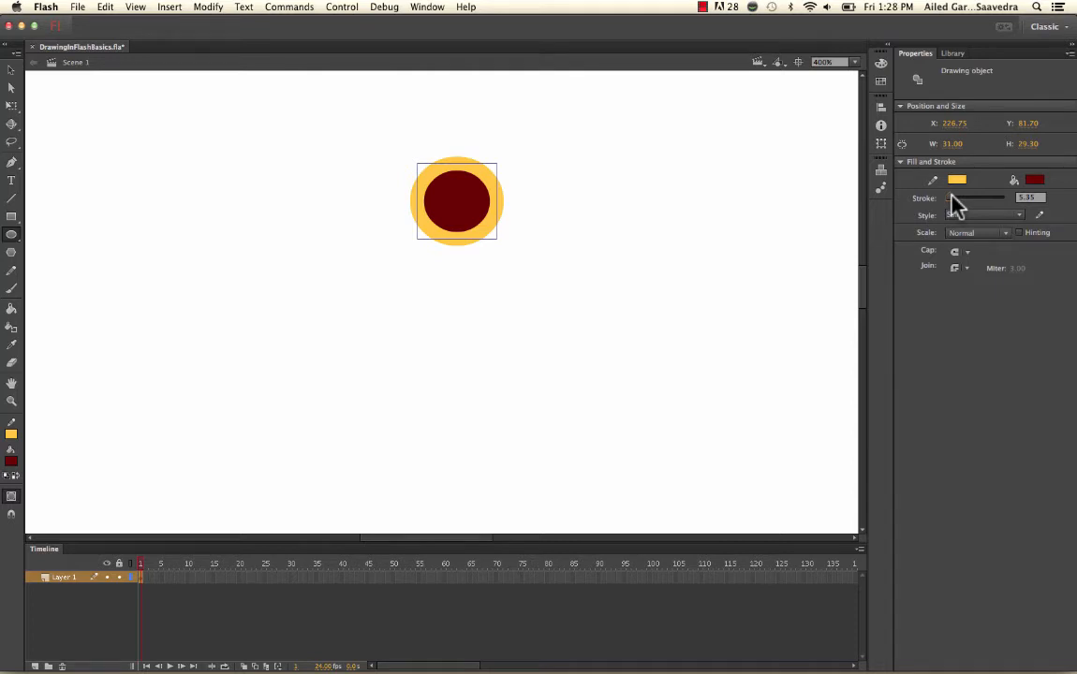
left_click(1028, 199)
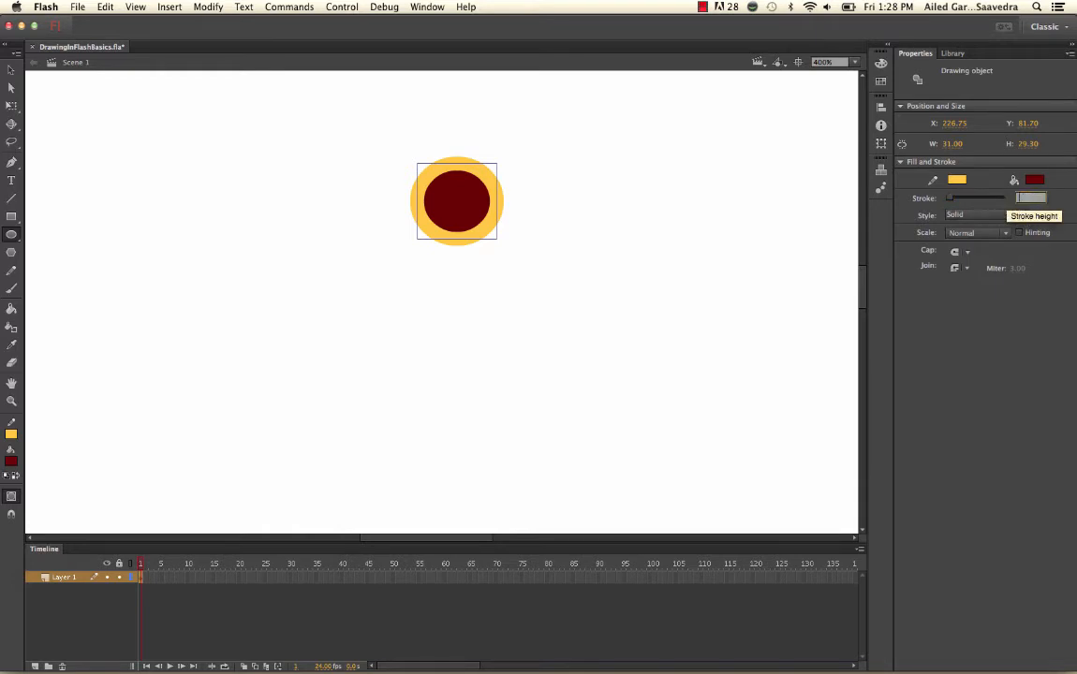
type("3")
key("Return")
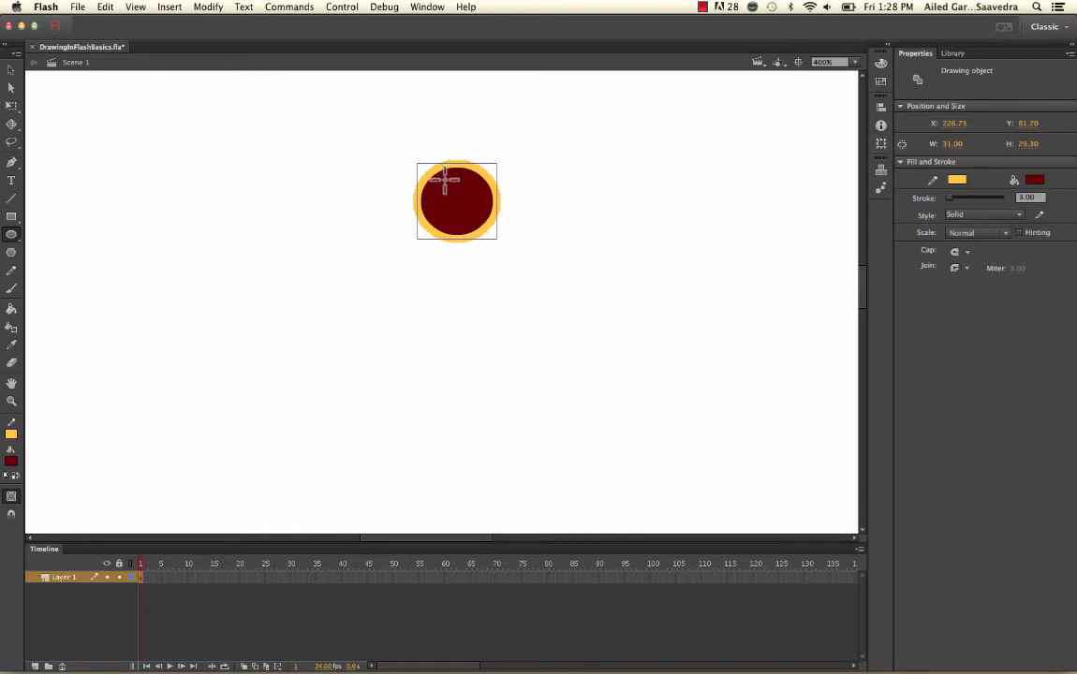
Step: Draw a blue (#3300CC) rectangle about 22 by 50 px as a body below the head and reduce its outline thickness to 0.10
left_click(12, 217)
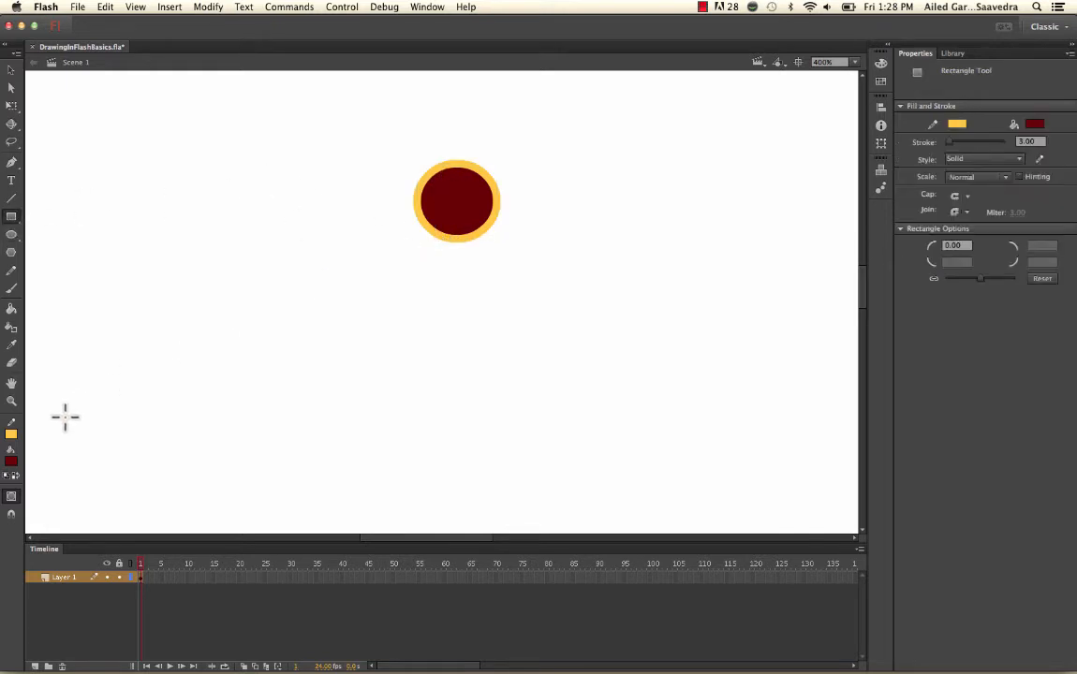
left_click(11, 460)
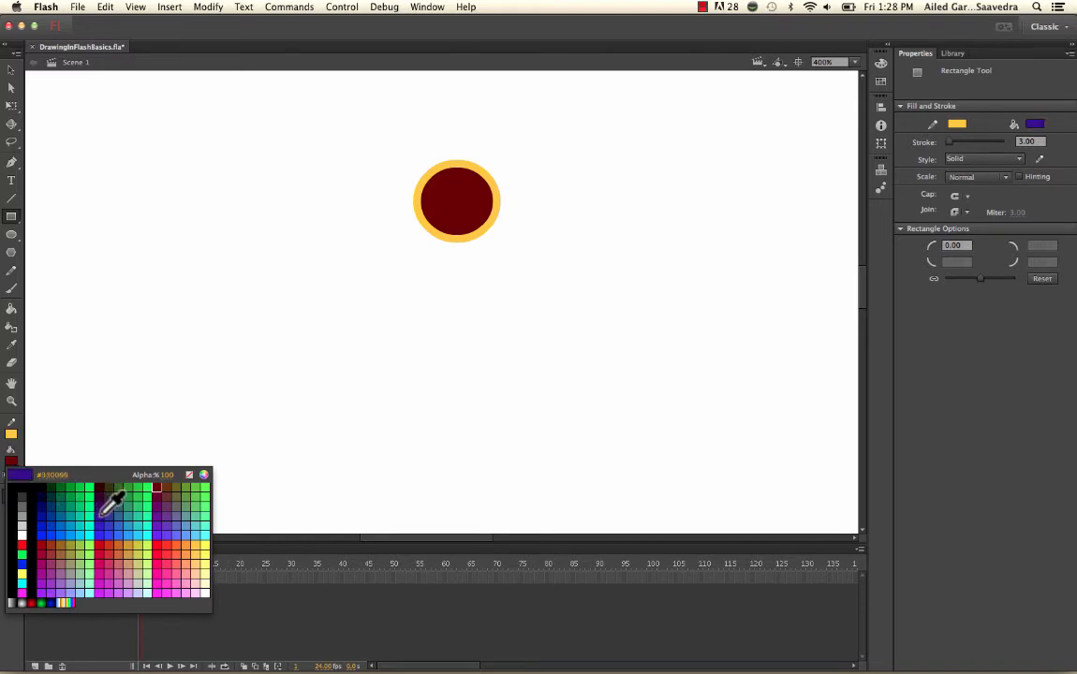
left_click(103, 500)
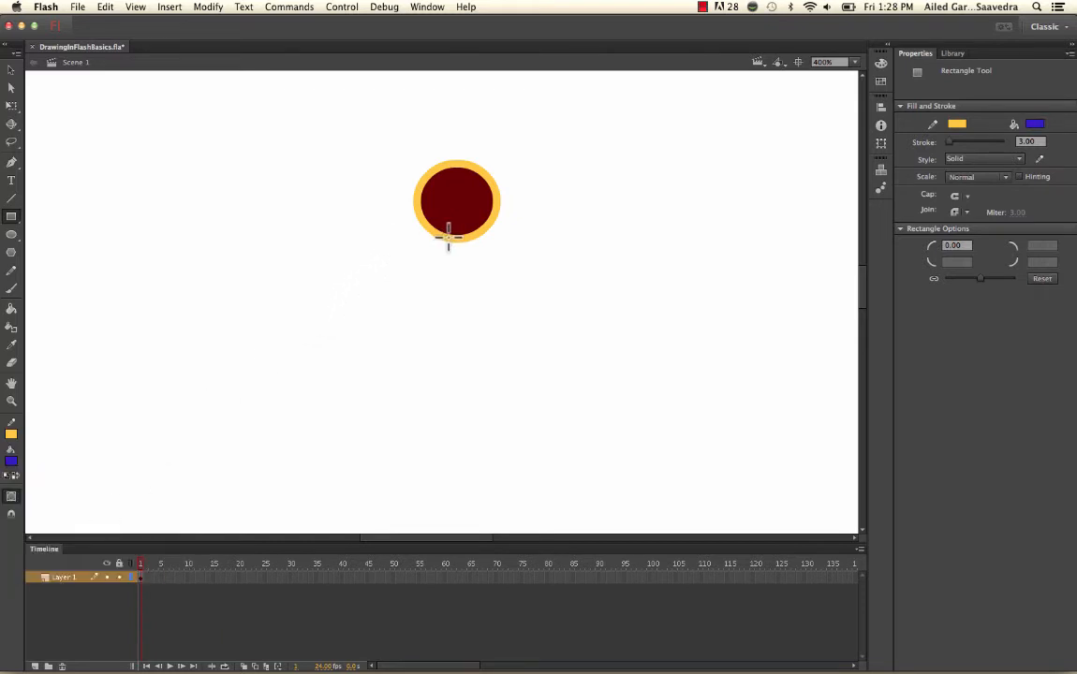
mouse_move(447, 234)
left_mouse_down()
mouse_move(504, 366)
mouse_move(465, 315)
left_mouse_up()
key("v")
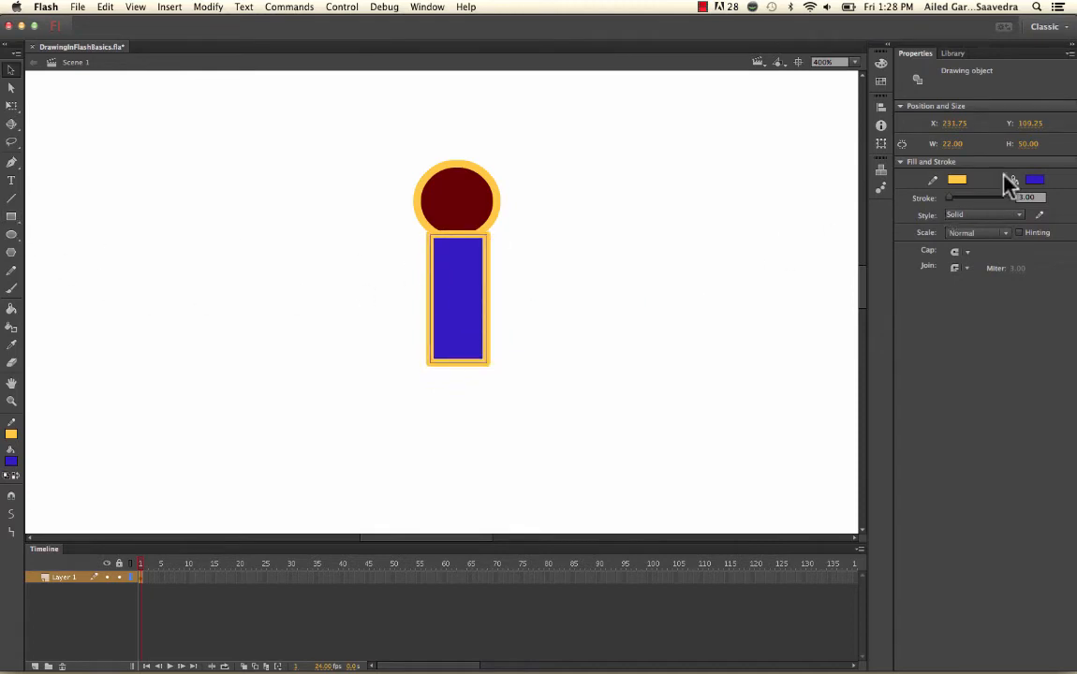
left_click_drag(950, 200, 938, 199)
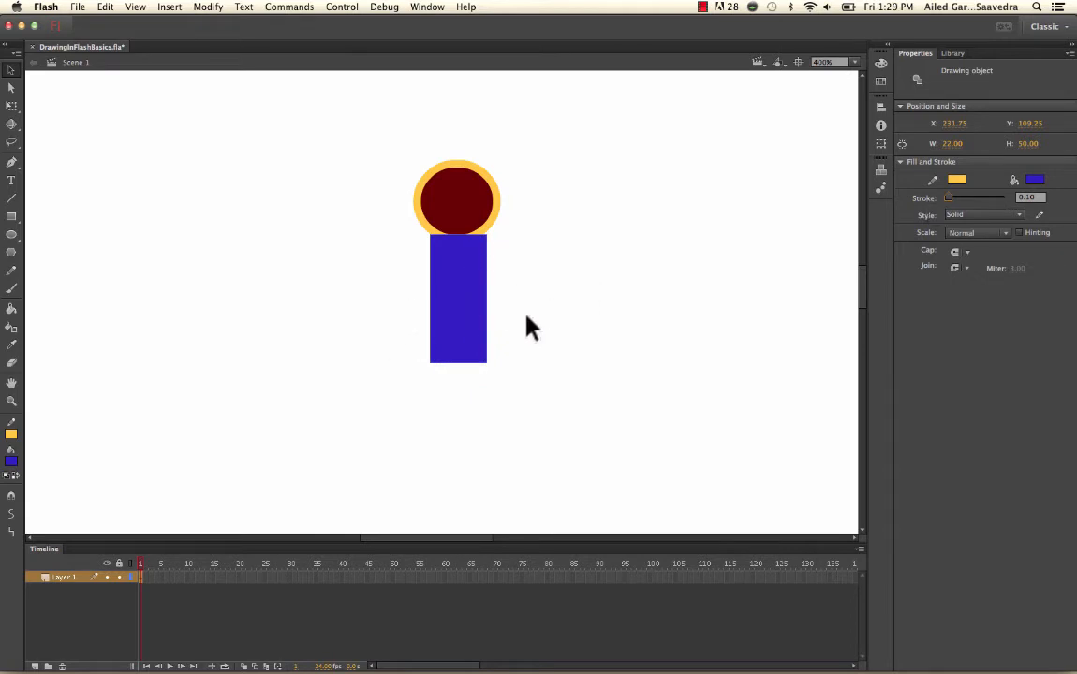
Step: Add blue rectangles for two arms about 7 px high beside the upper body and two legs about 8 by 22 px below it
left_click(13, 216)
mouse_move(393, 237)
left_mouse_down()
mouse_move(447, 260)
mouse_move(525, 259)
left_mouse_up()
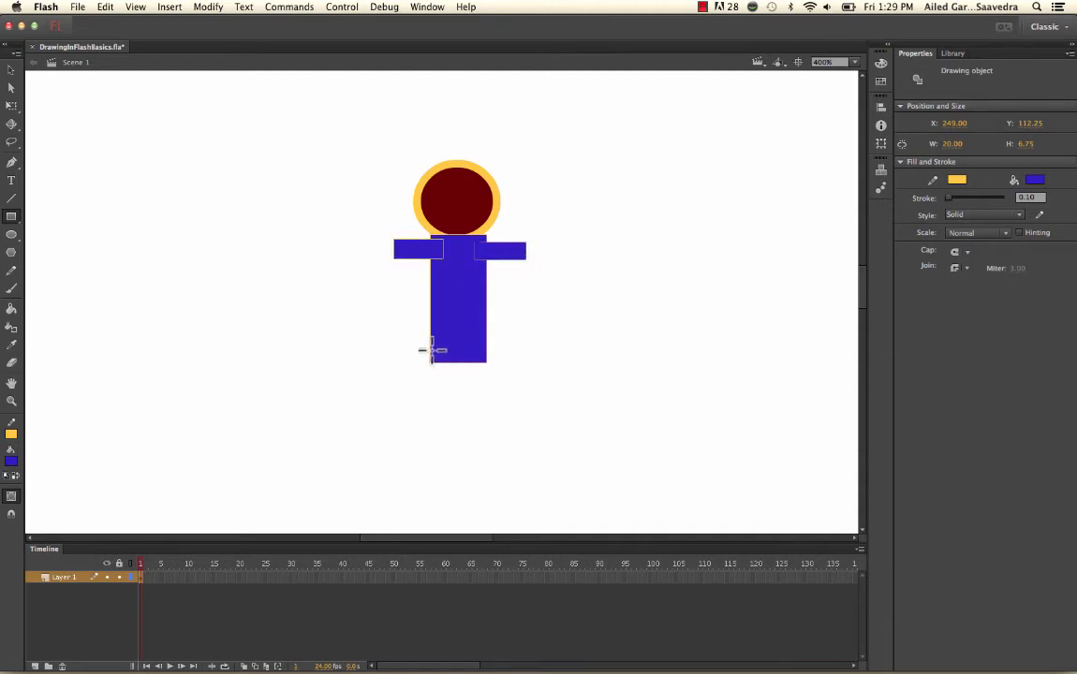
left_click_drag(430, 351, 456, 408)
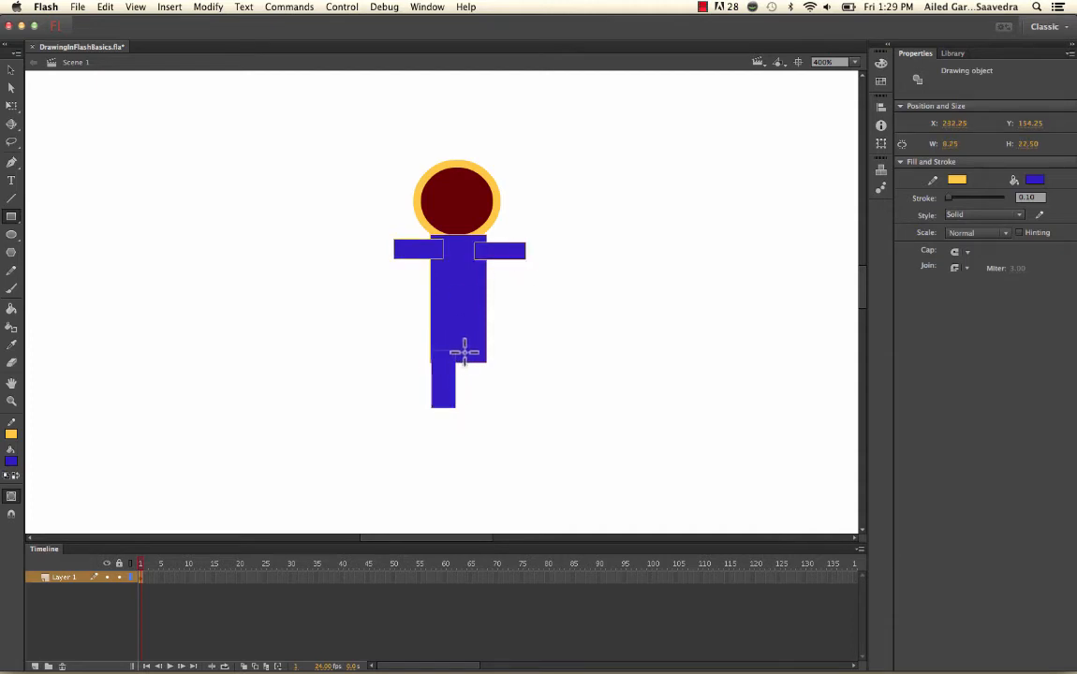
left_click_drag(464, 350, 486, 408)
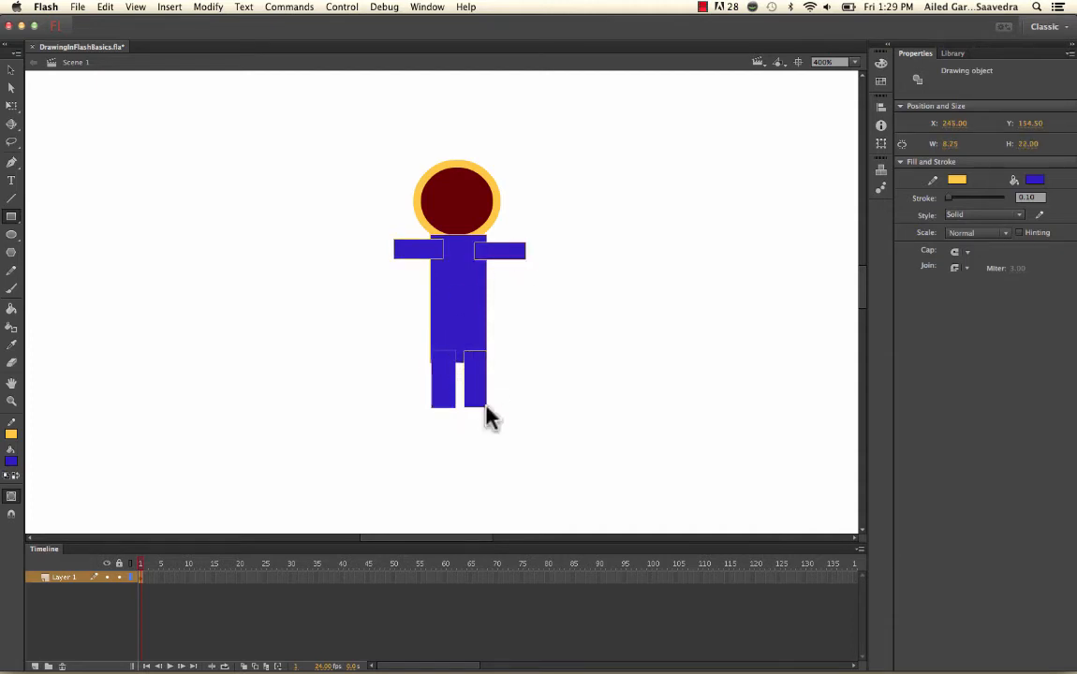
Step: Select the body, both arms and both legs together and remove their outline colour
left_click(10, 71)
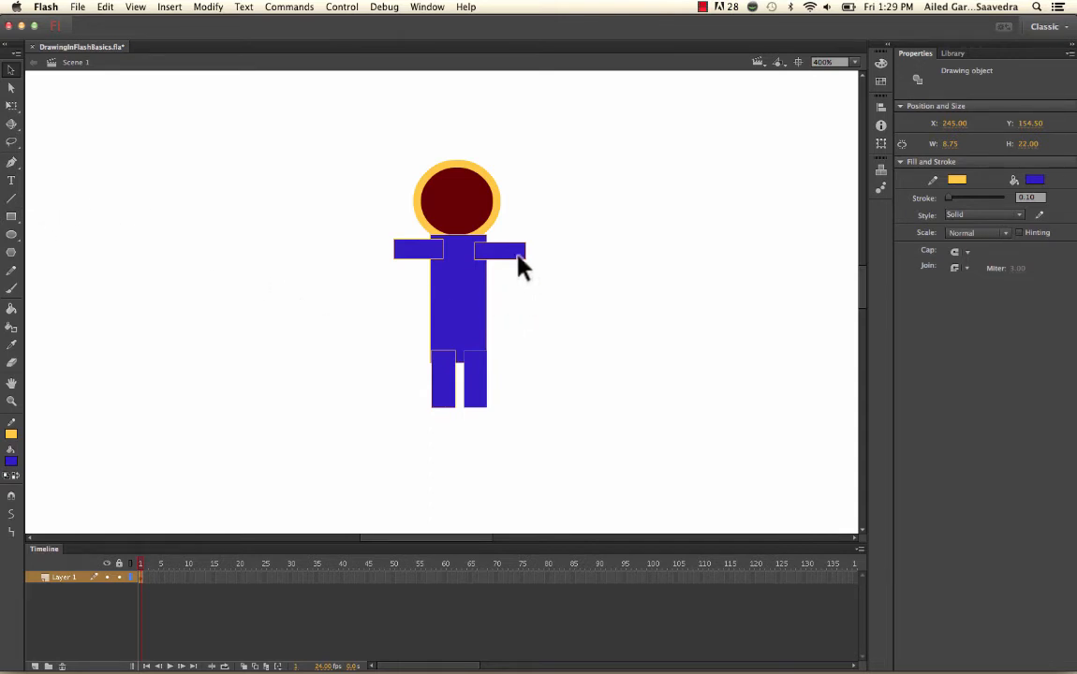
left_click(473, 281)
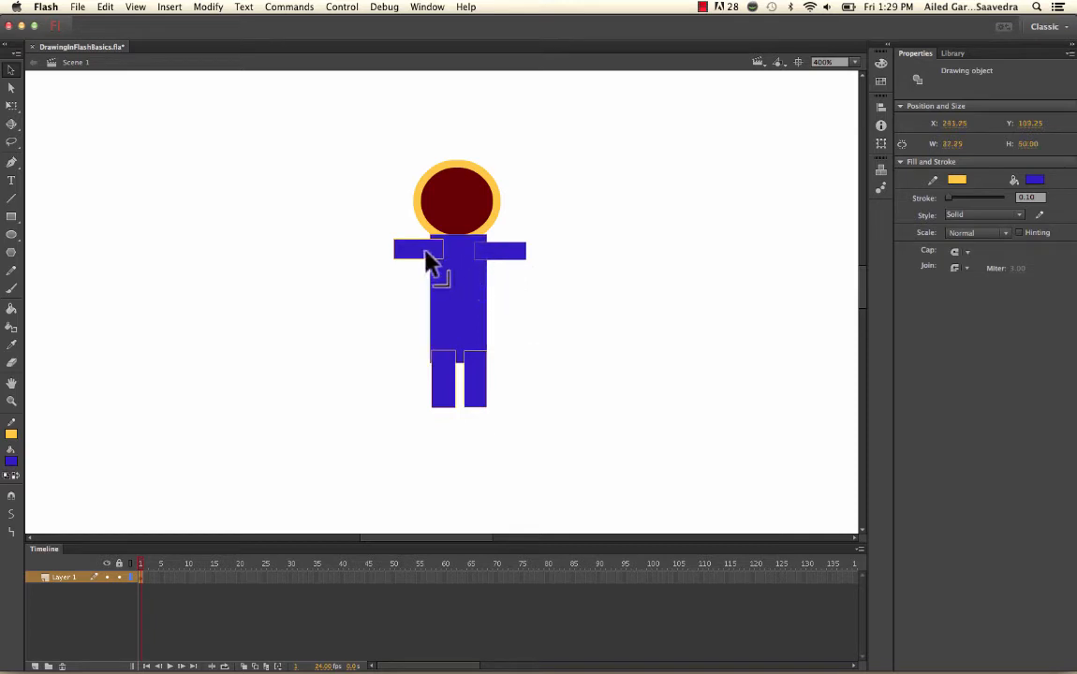
left_click(427, 253)
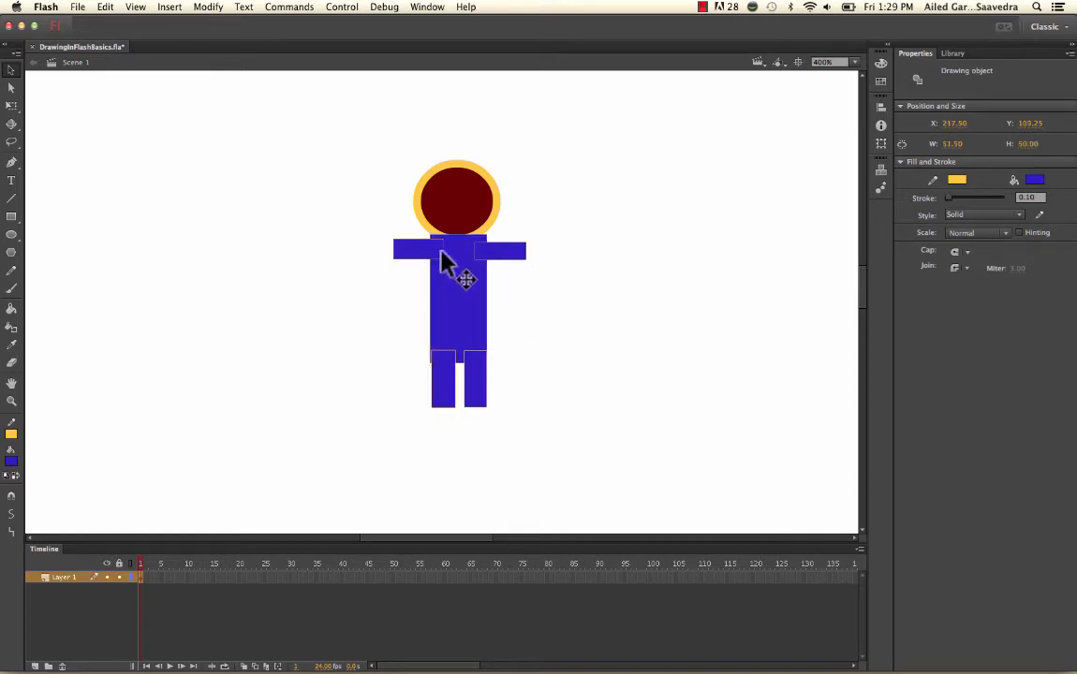
left_click(446, 395)
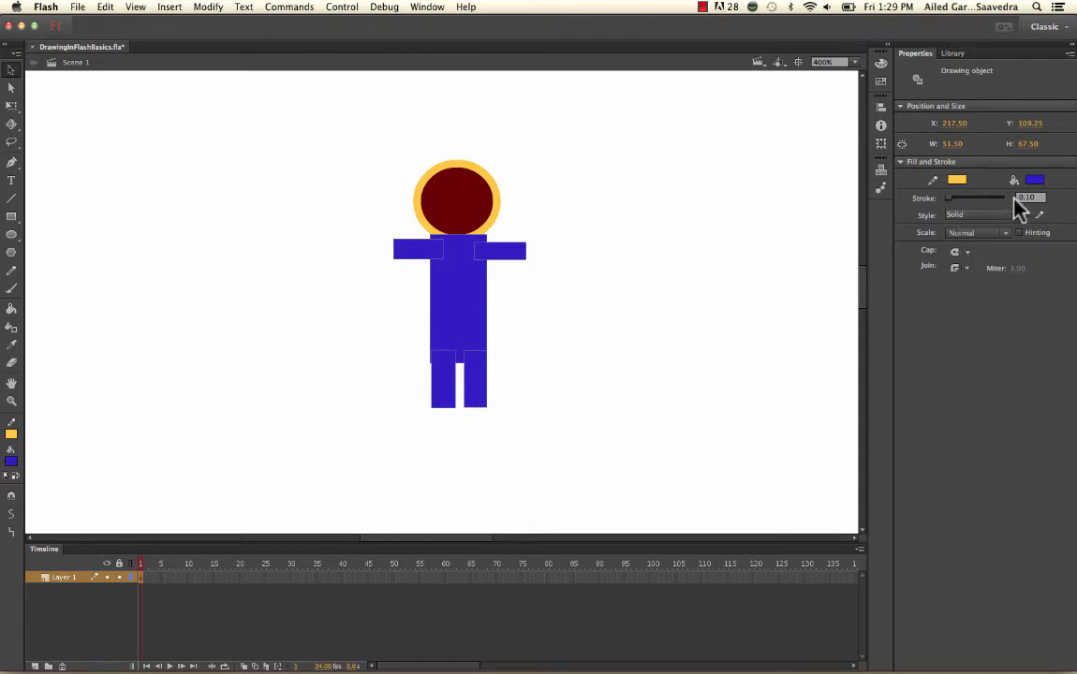
left_click(956, 179)
left_click(924, 190)
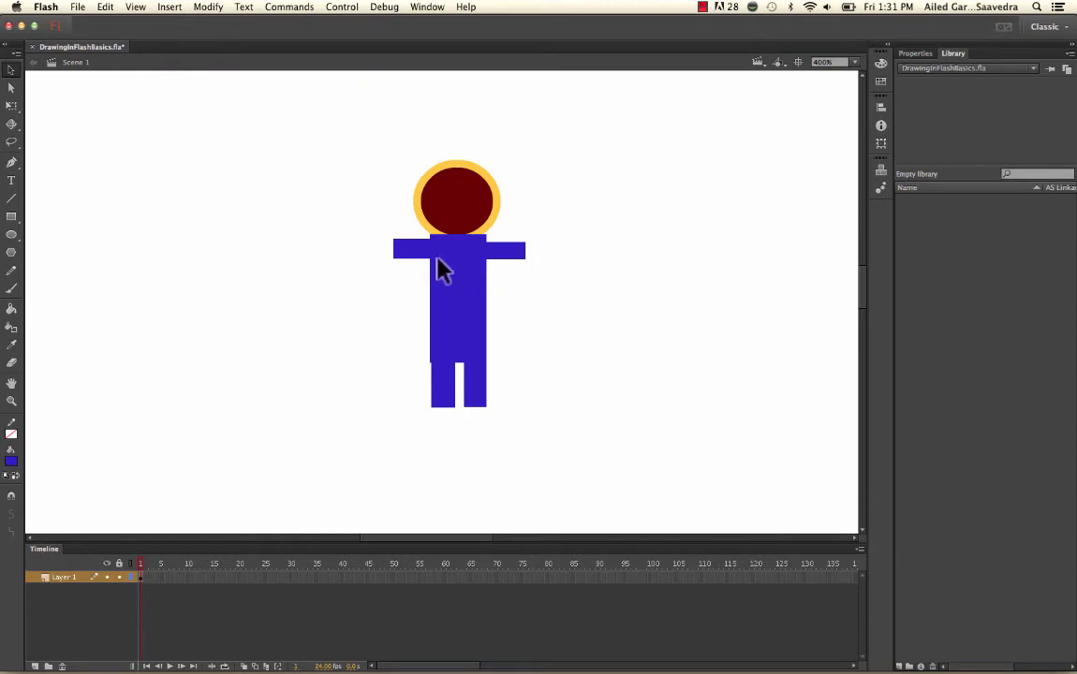
Step: Set up the Brush tool with the second-largest brush size and lower the alpha of its blue fill to make it semi-transparent
left_click(11, 288)
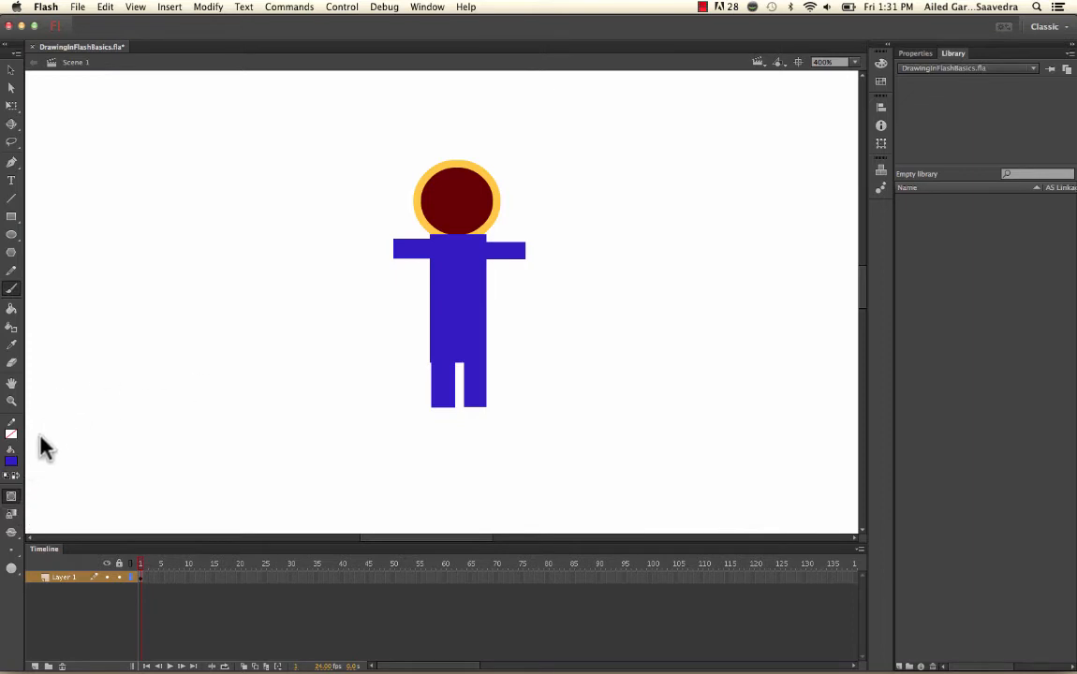
left_click(11, 560)
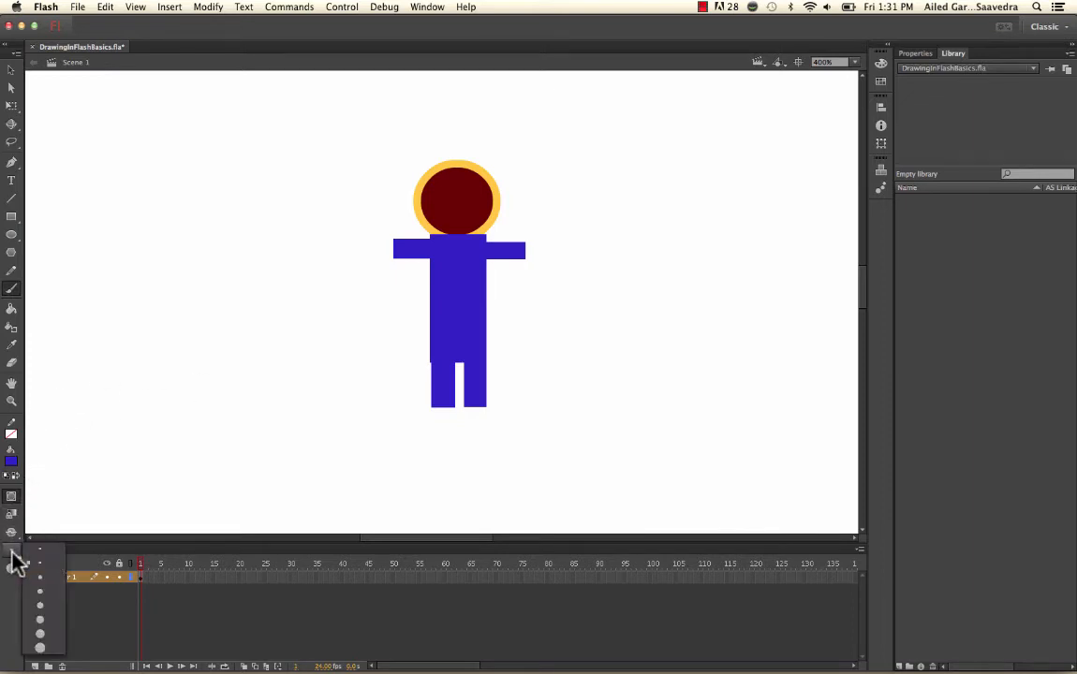
left_click(39, 633)
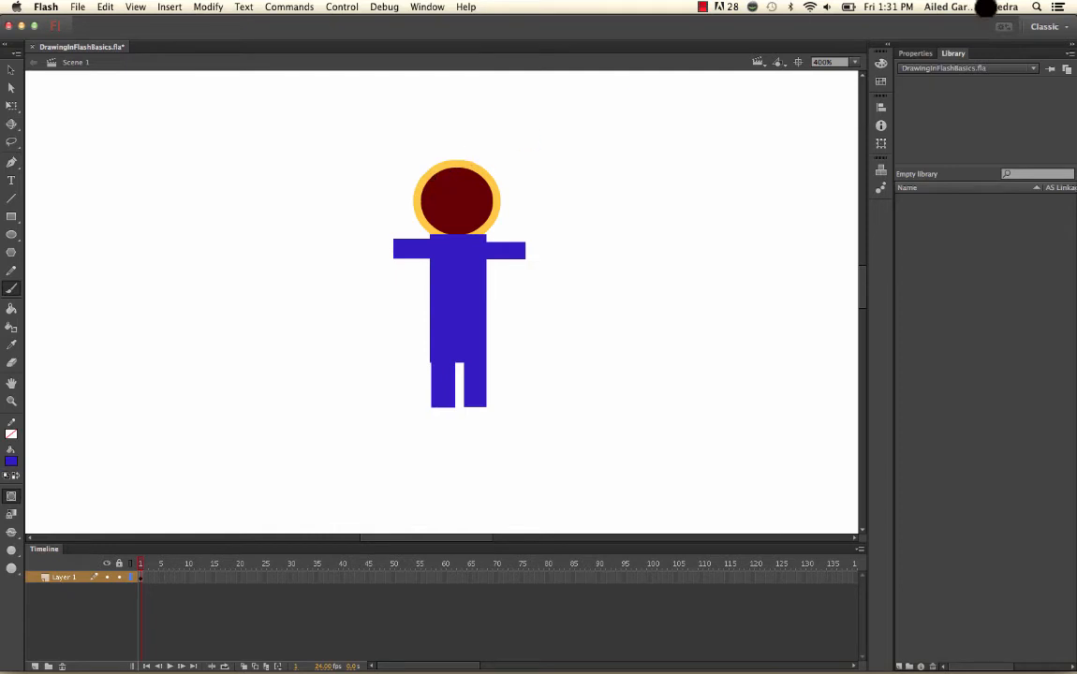
left_click(914, 53)
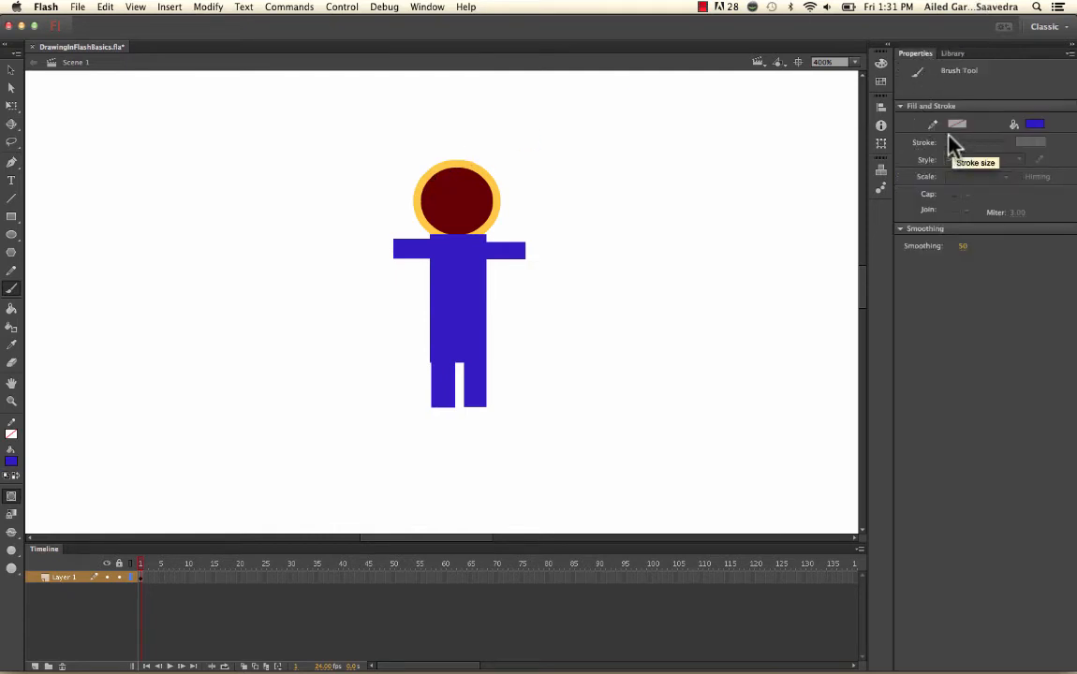
left_click(1034, 129)
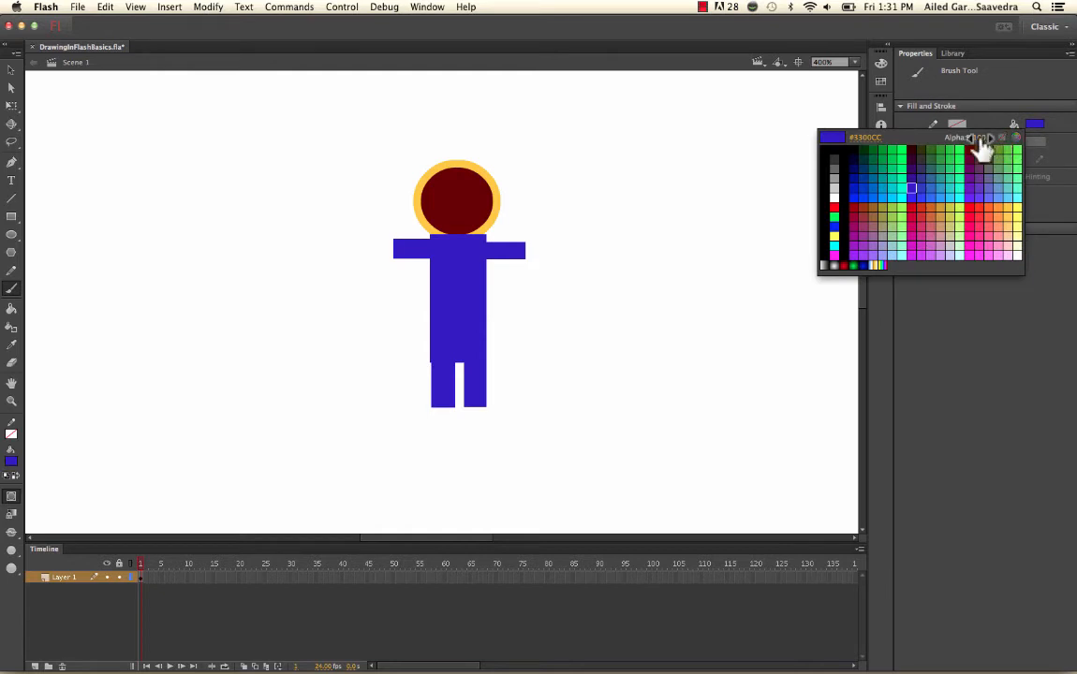
left_click_drag(981, 140, 904, 183)
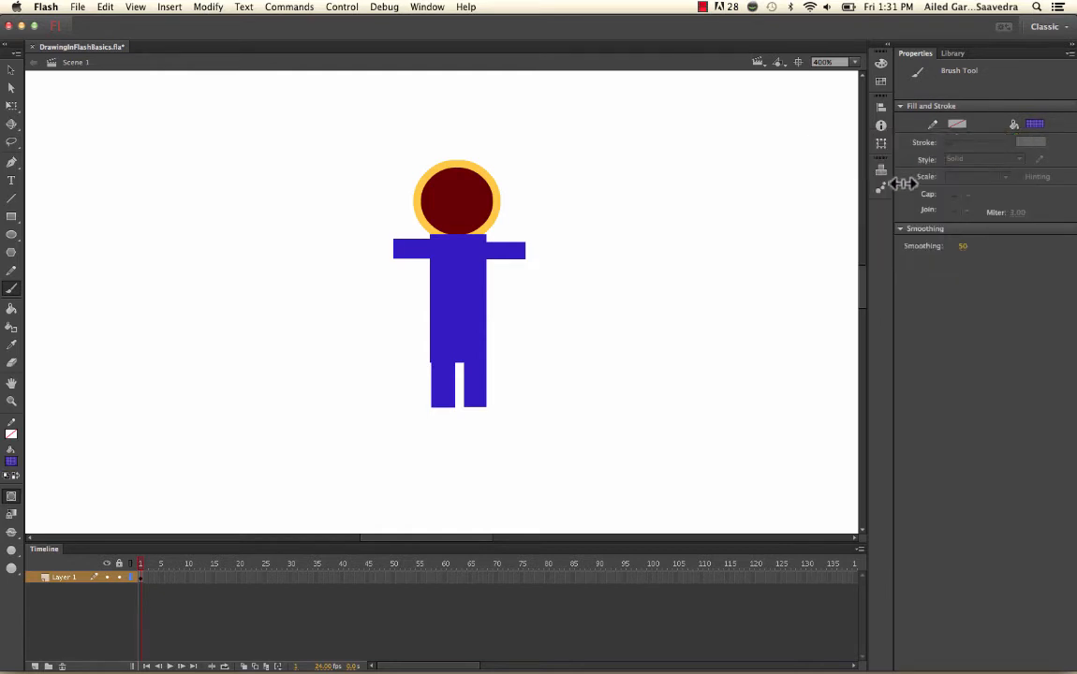
Step: Change the brush fill to a lighter semi-transparent blue and paint a vertical highlight about 7 by 56 px along the body's right edge
left_click(1034, 125)
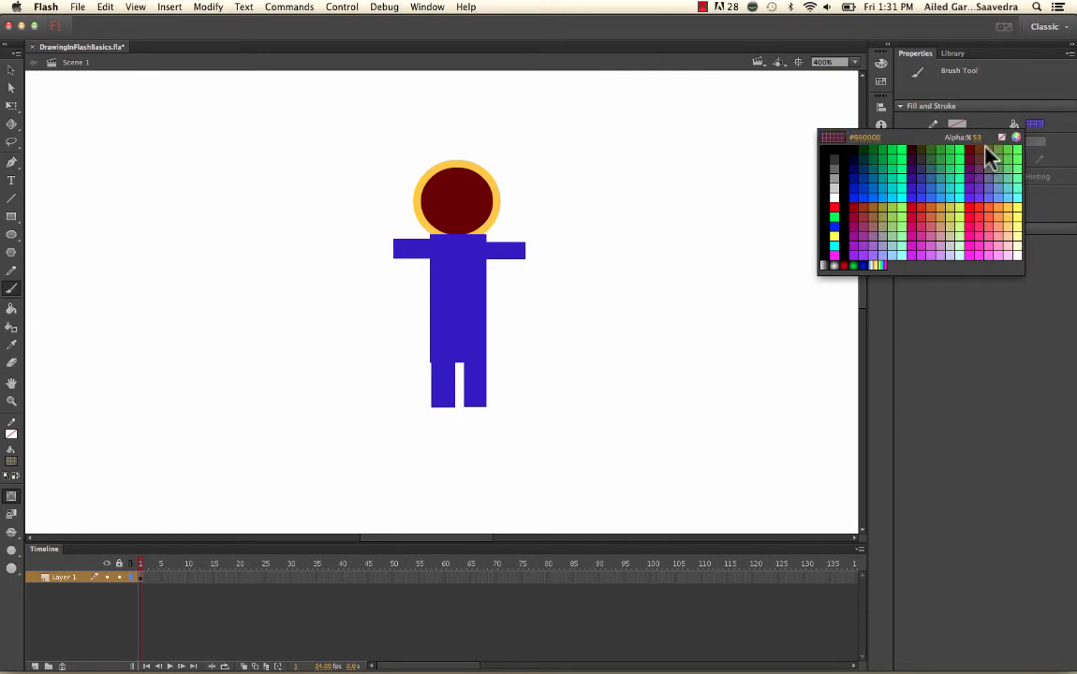
left_click(878, 187)
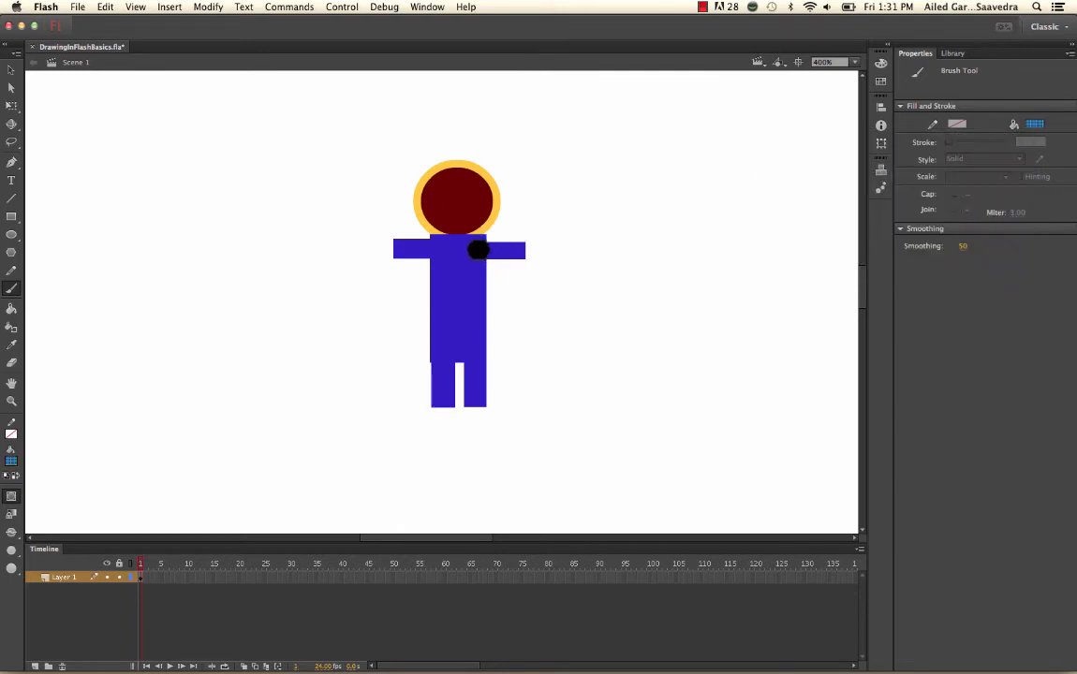
mouse_move(478, 248)
left_mouse_down()
mouse_move(484, 368)
mouse_move(484, 241)
left_mouse_up()
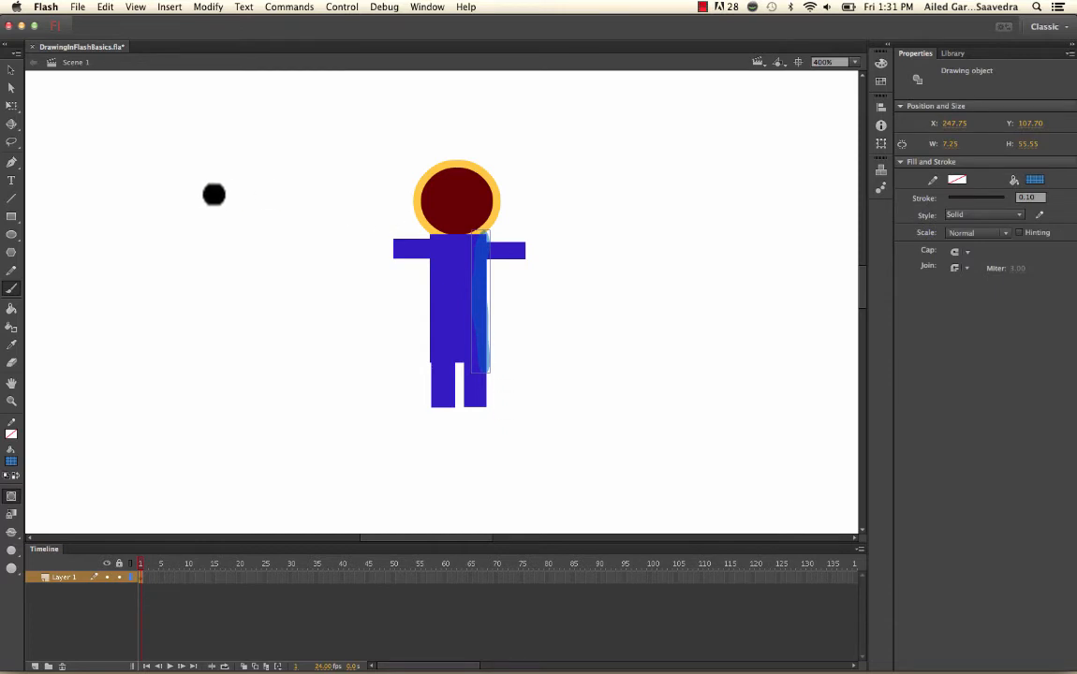
key("Left")
key("Left")
key("Left")
Step: Erase a small piece of the highlight stroke where it overhangs the body at the right shoulder
key("super+equal")
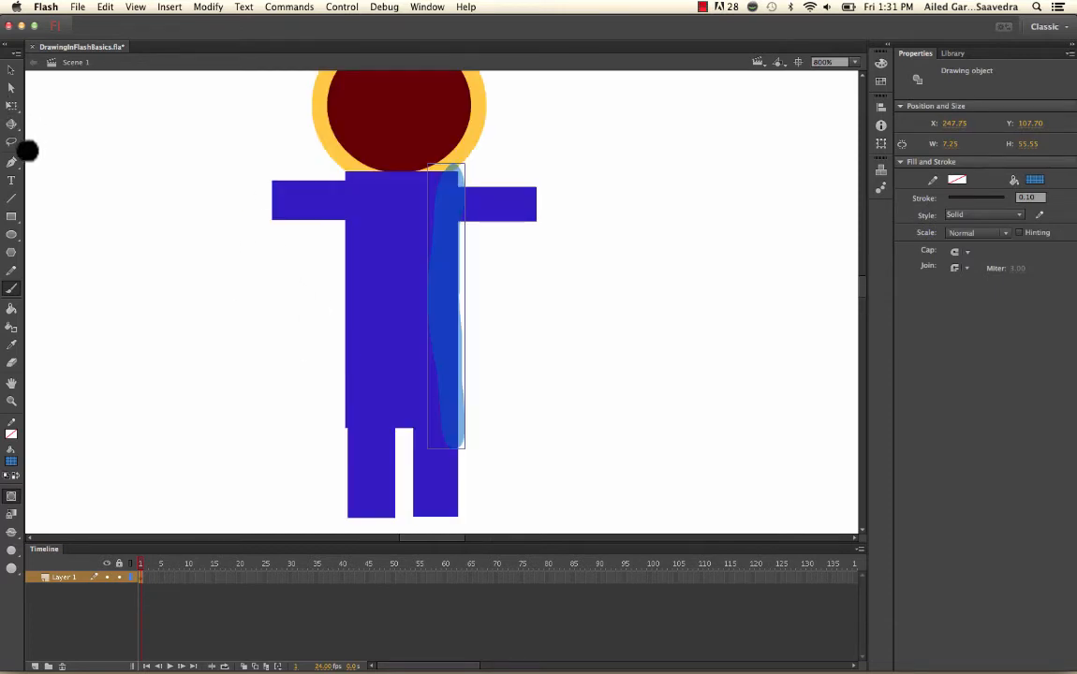
left_click(11, 363)
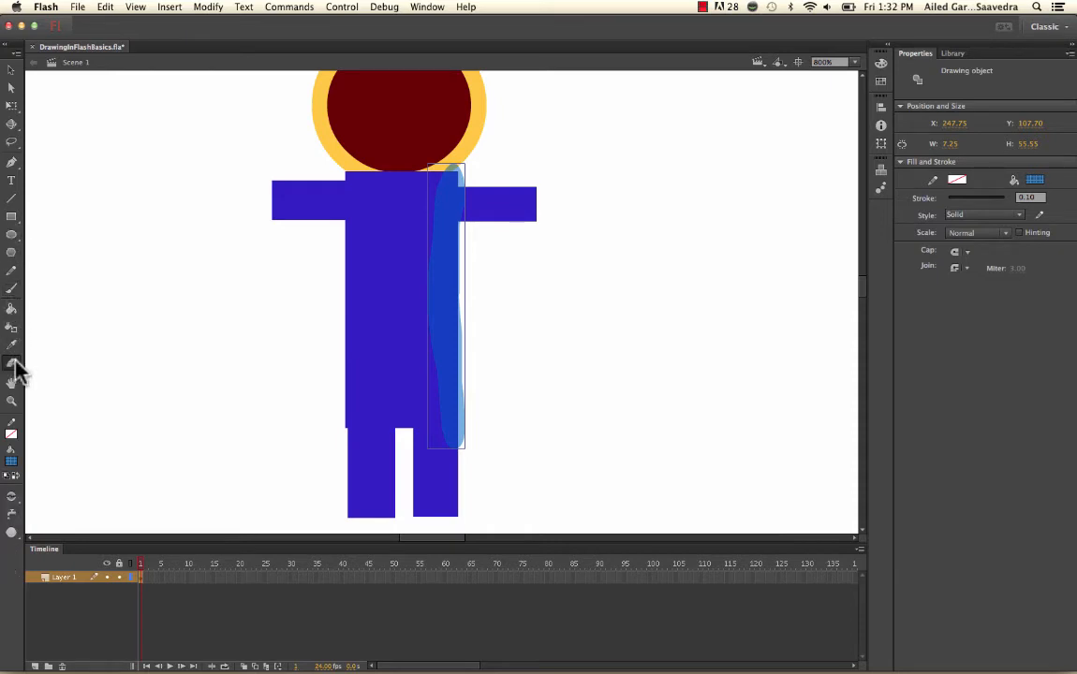
left_click_drag(464, 171, 463, 179)
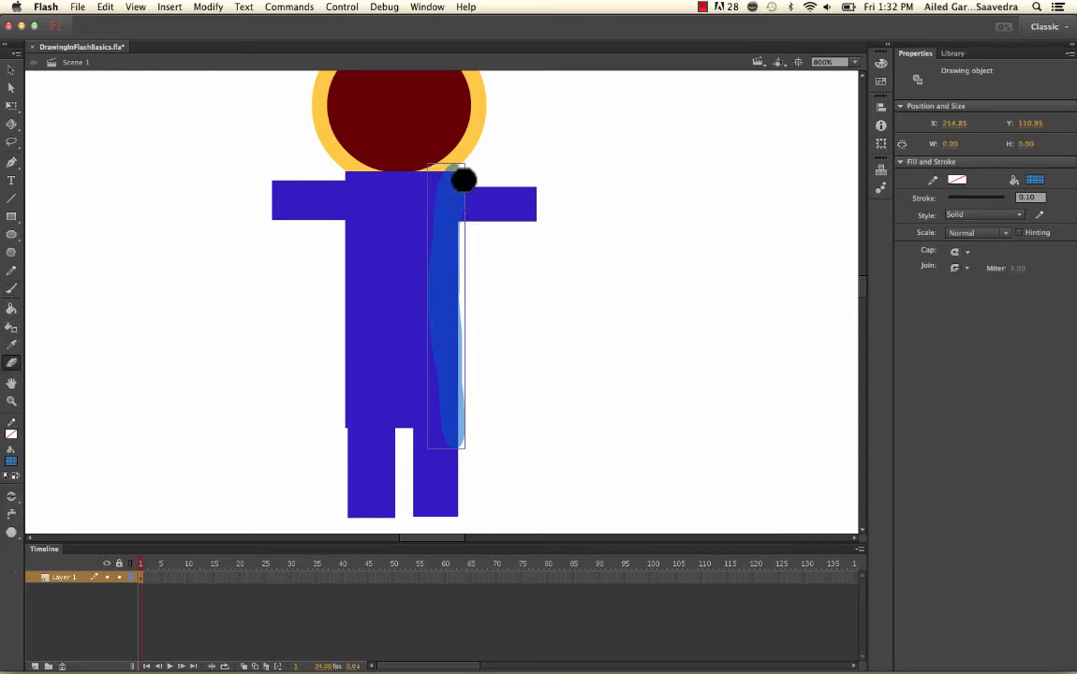
left_click(463, 180)
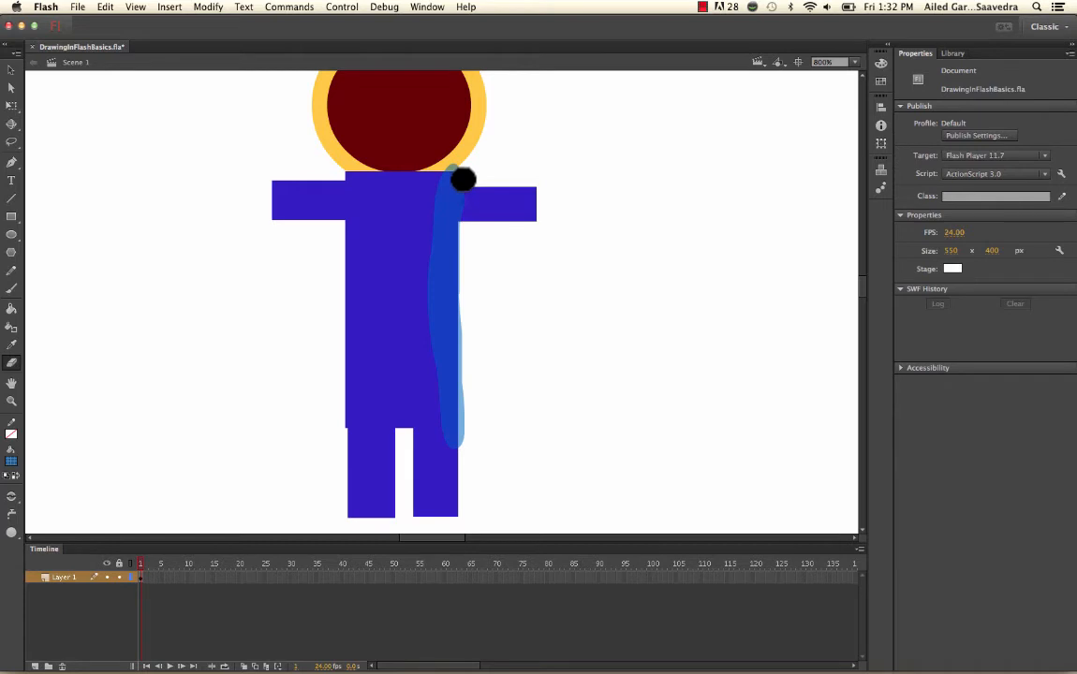
Step: Isolate the highlight's drawing object, erase its parts extending past the body's top and right edges, and return to Scene 1
key("v")
left_click(450, 201)
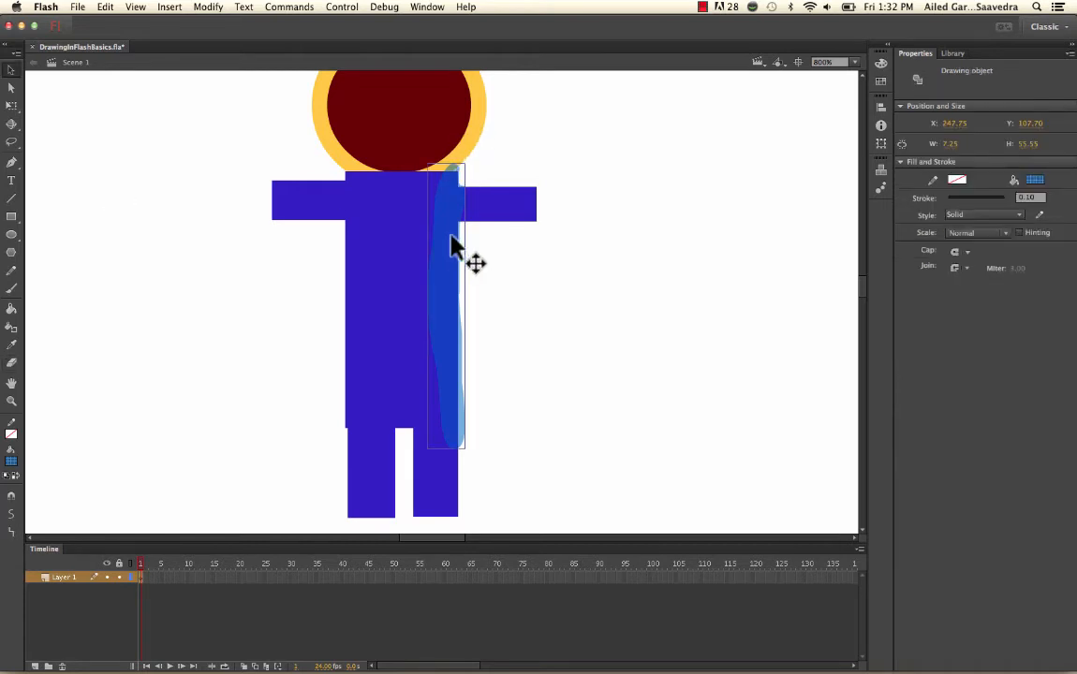
double_click(450, 246)
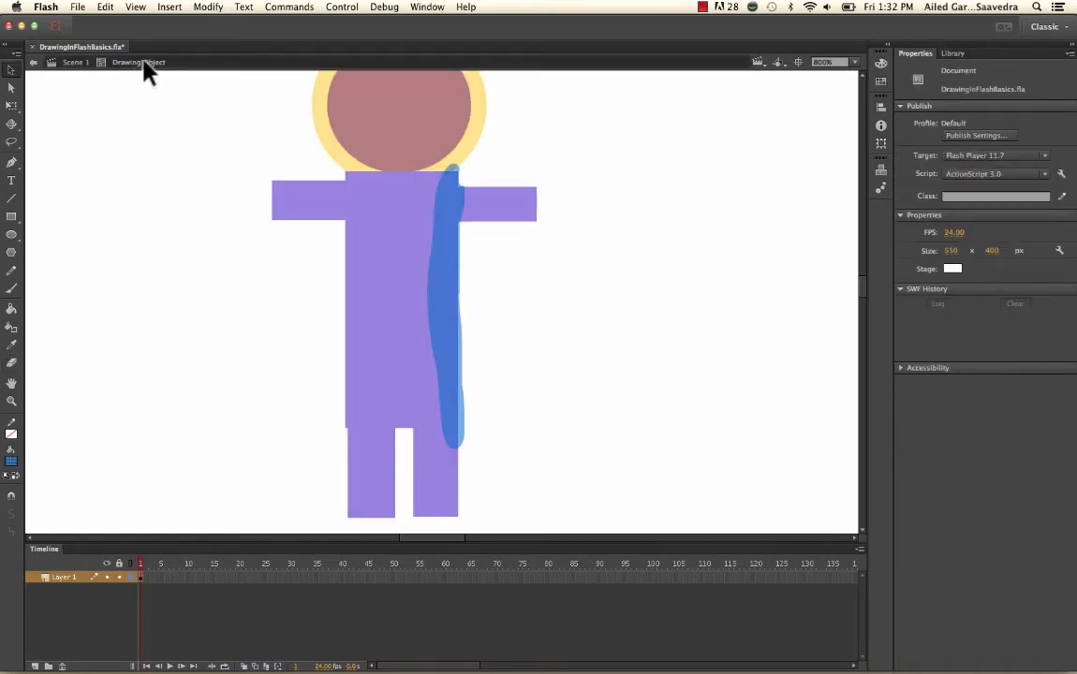
left_click(449, 242)
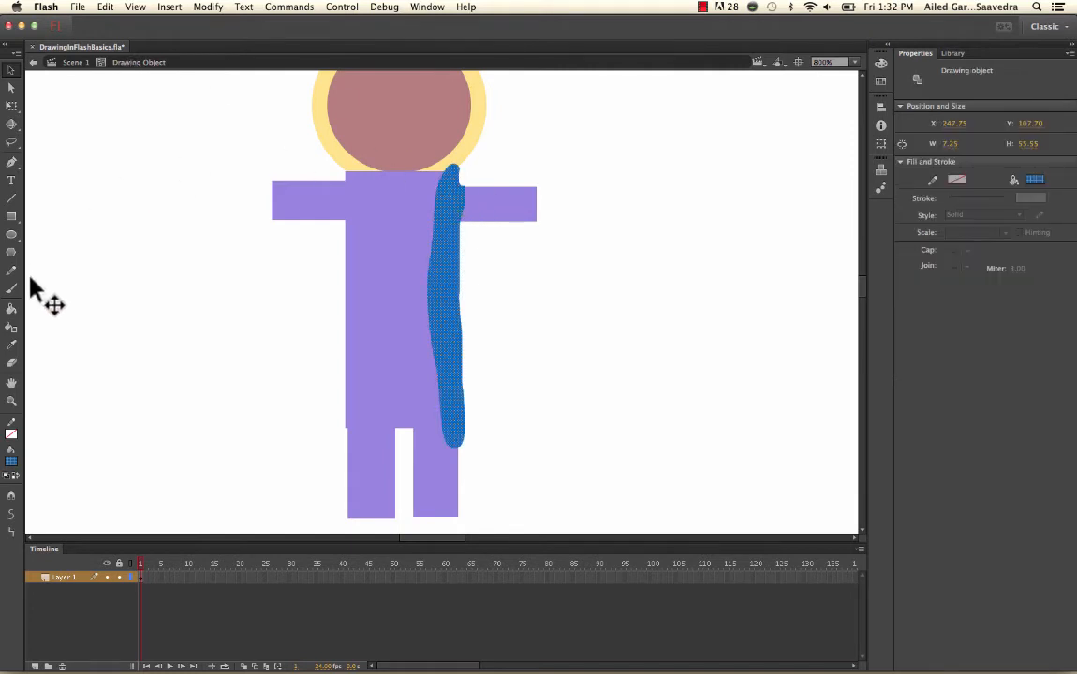
left_click(12, 363)
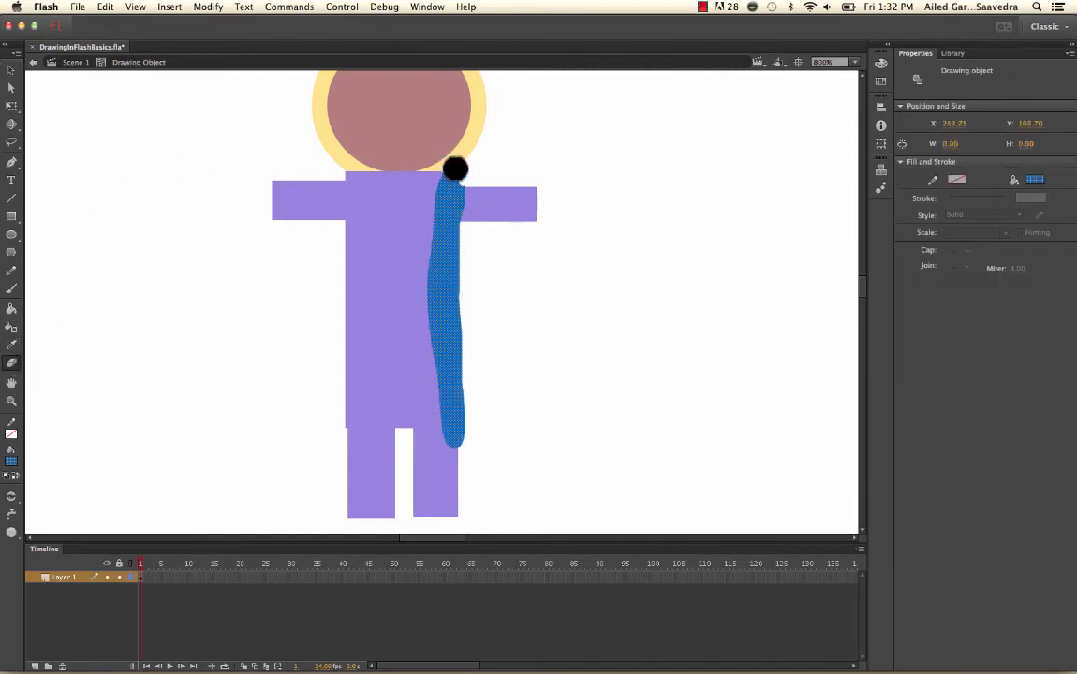
mouse_move(452, 168)
left_mouse_down()
mouse_move(464, 219)
mouse_move(464, 170)
mouse_move(461, 218)
mouse_move(461, 172)
left_mouse_up()
left_click_drag(460, 224, 464, 330)
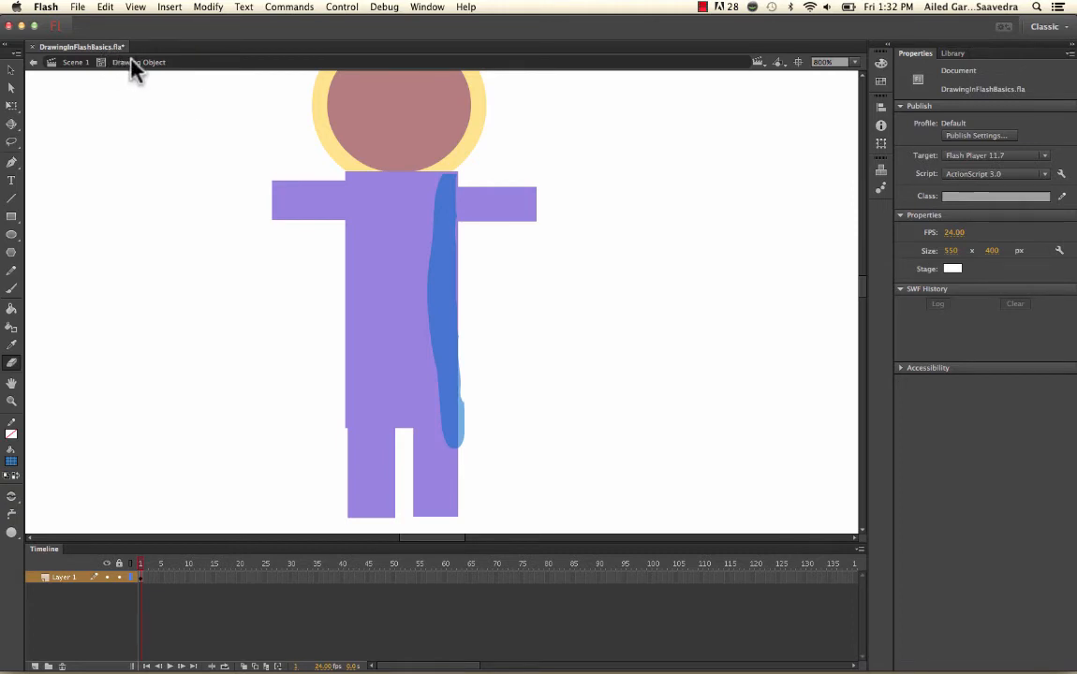
left_click_drag(466, 371, 464, 442)
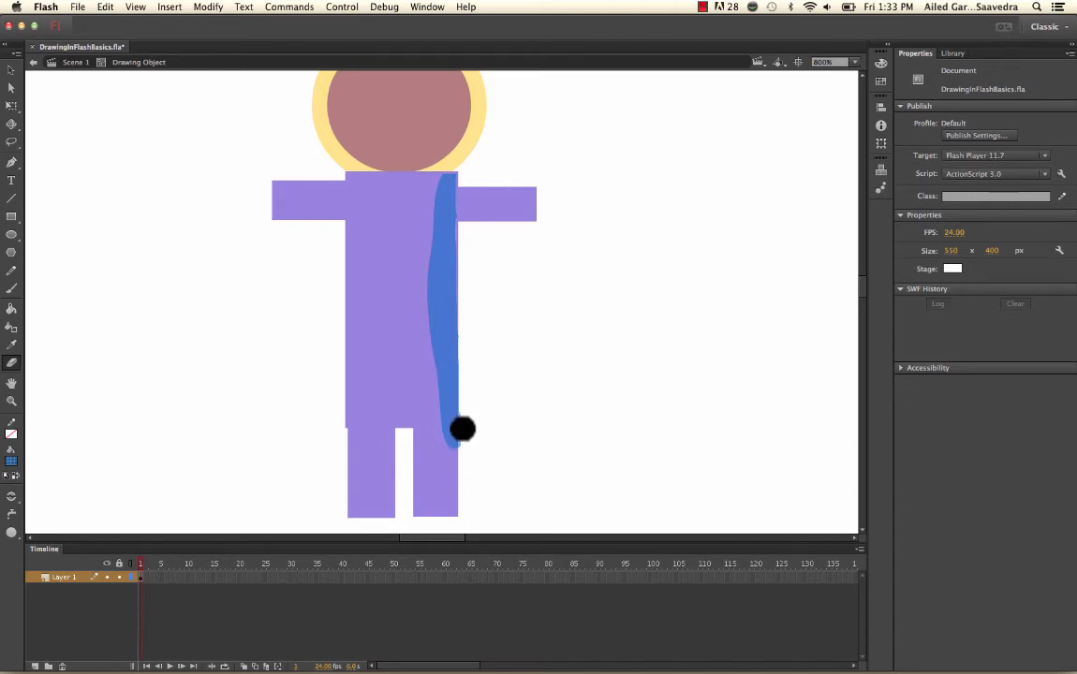
left_click(75, 64)
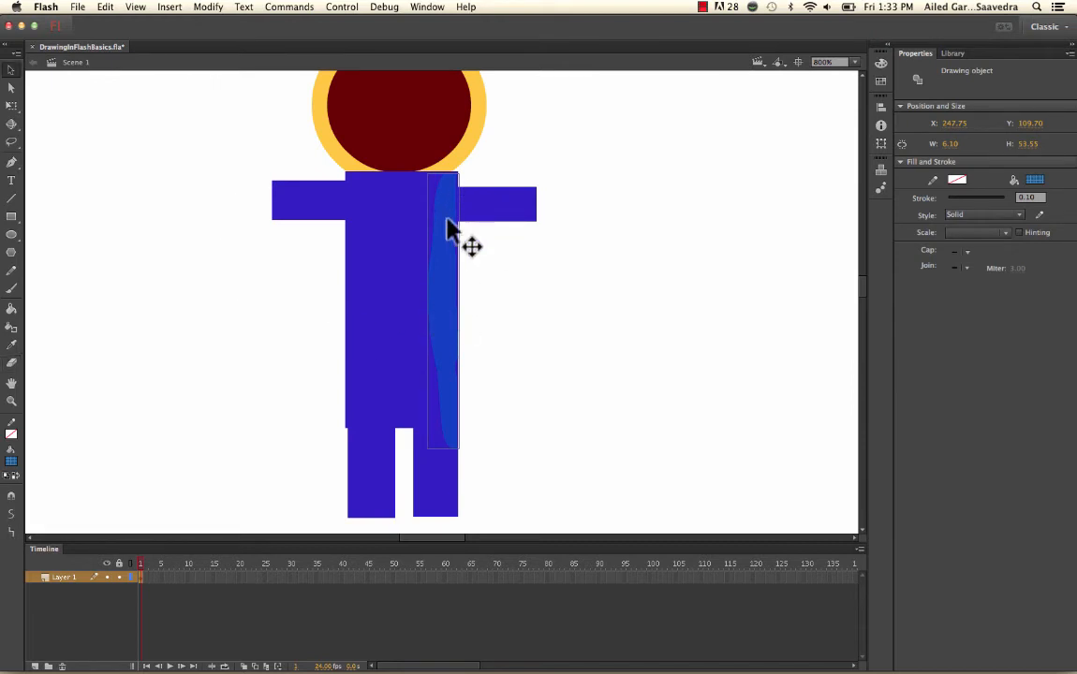
left_click(471, 288)
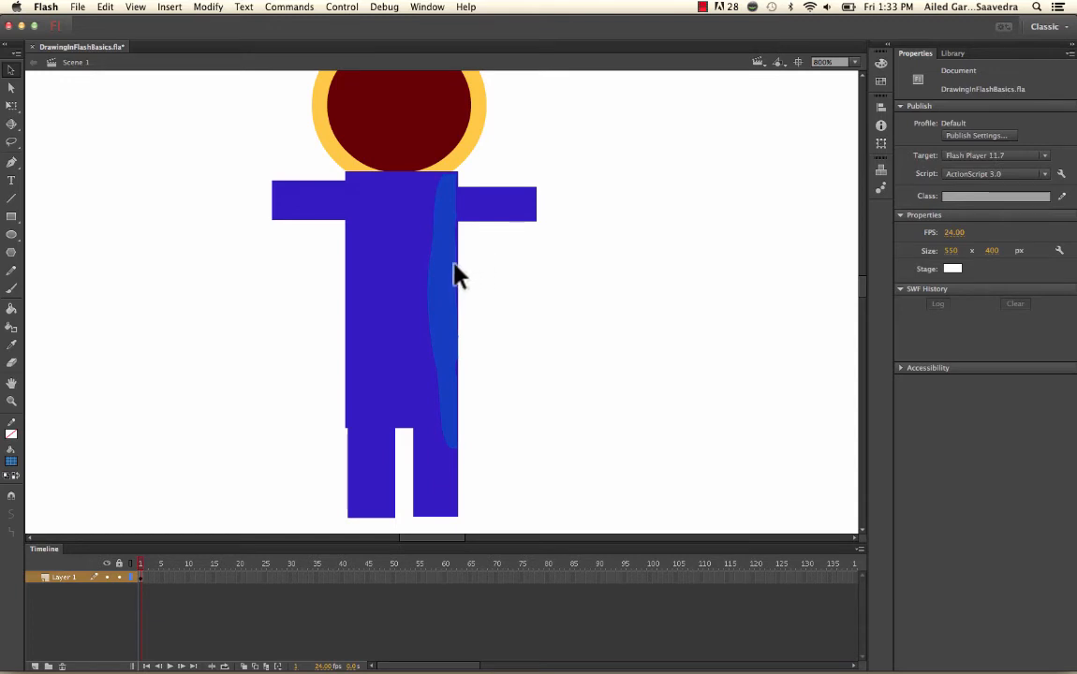
left_click(455, 275)
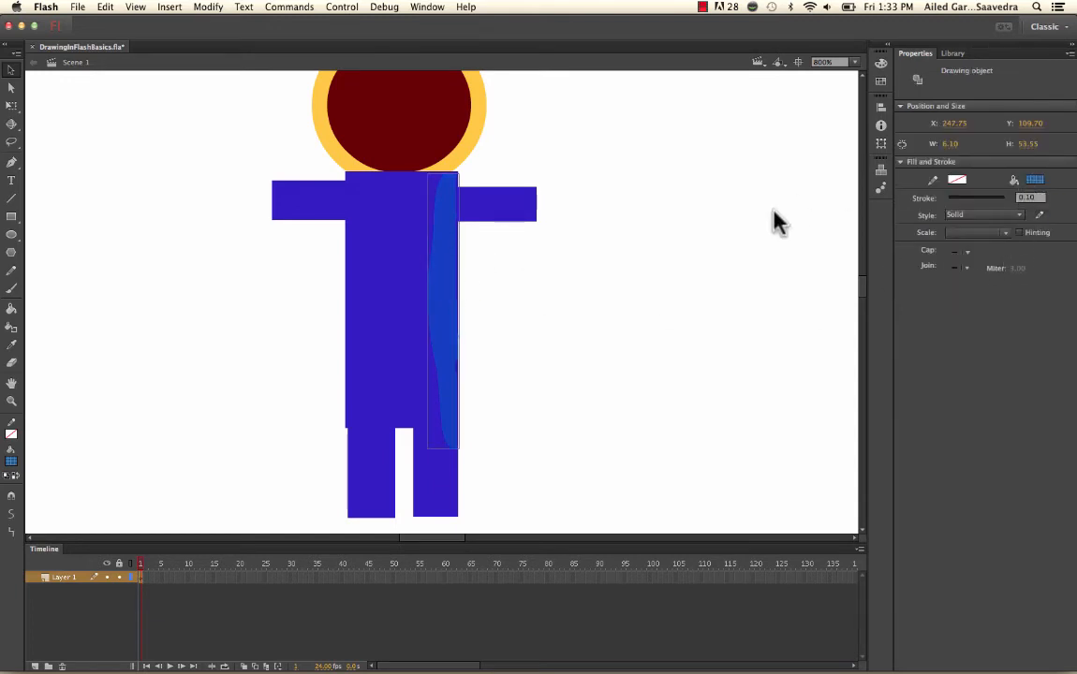
left_click(526, 364)
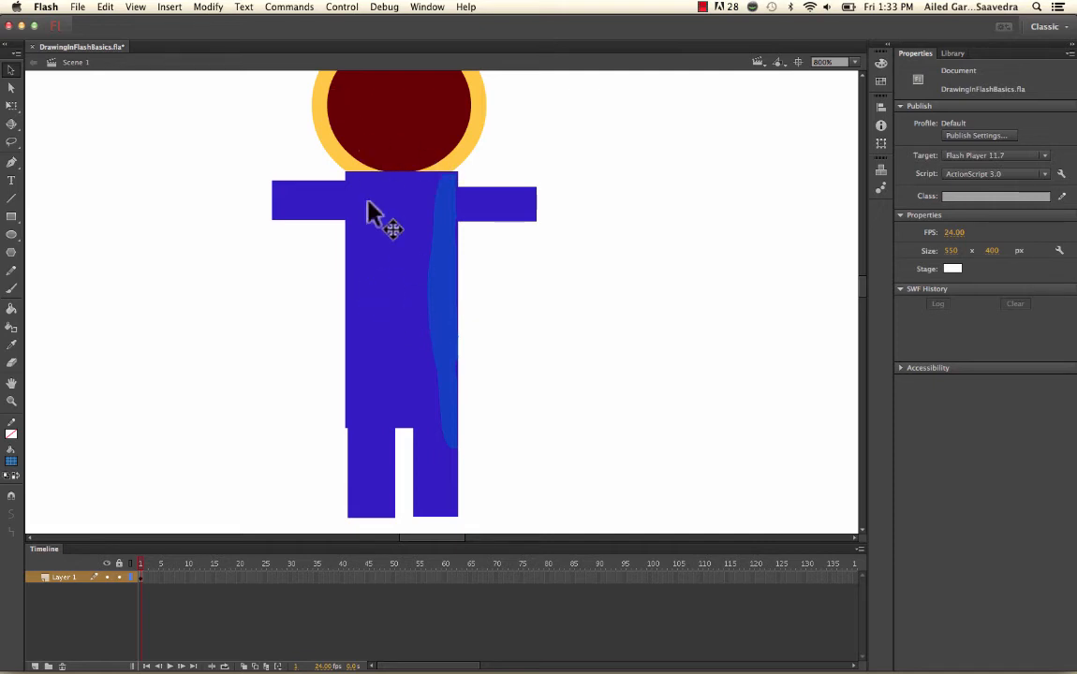
Step: Recolour the head oval with a tan #CC9933 fill and an orange outline
left_click(404, 126)
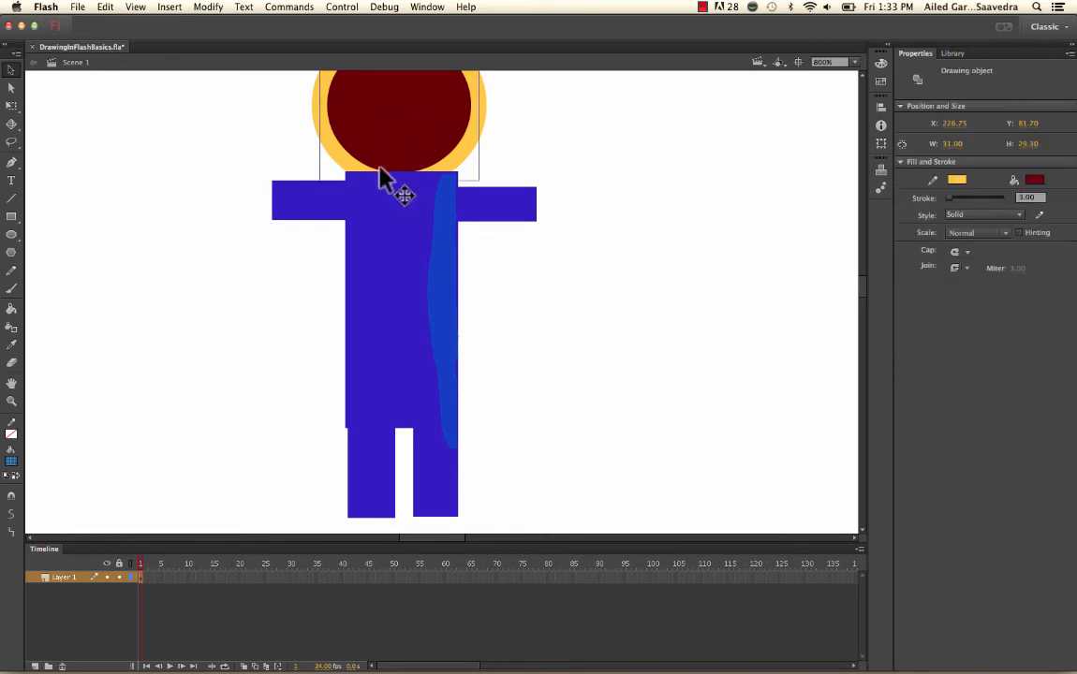
left_click(1037, 181)
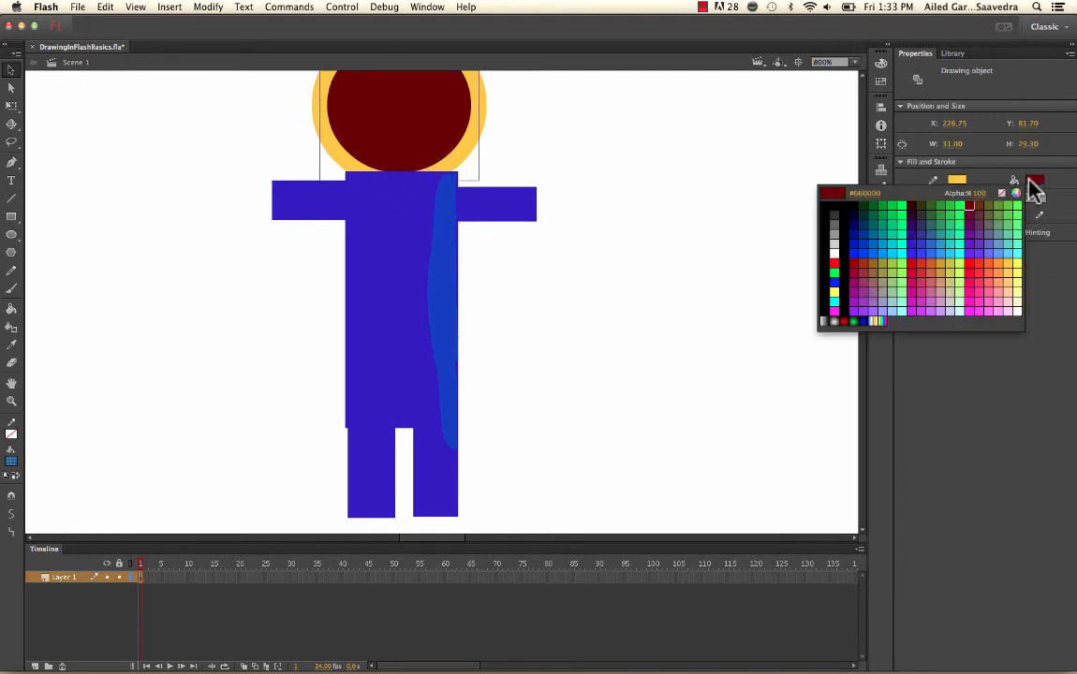
left_click(955, 258)
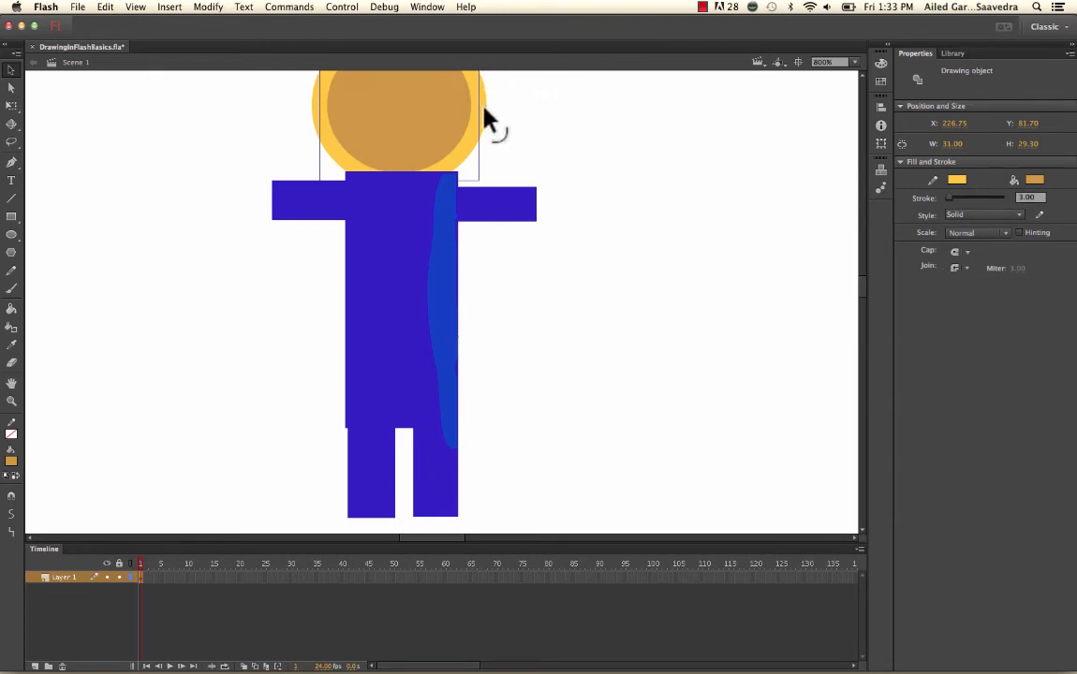
left_click(955, 181)
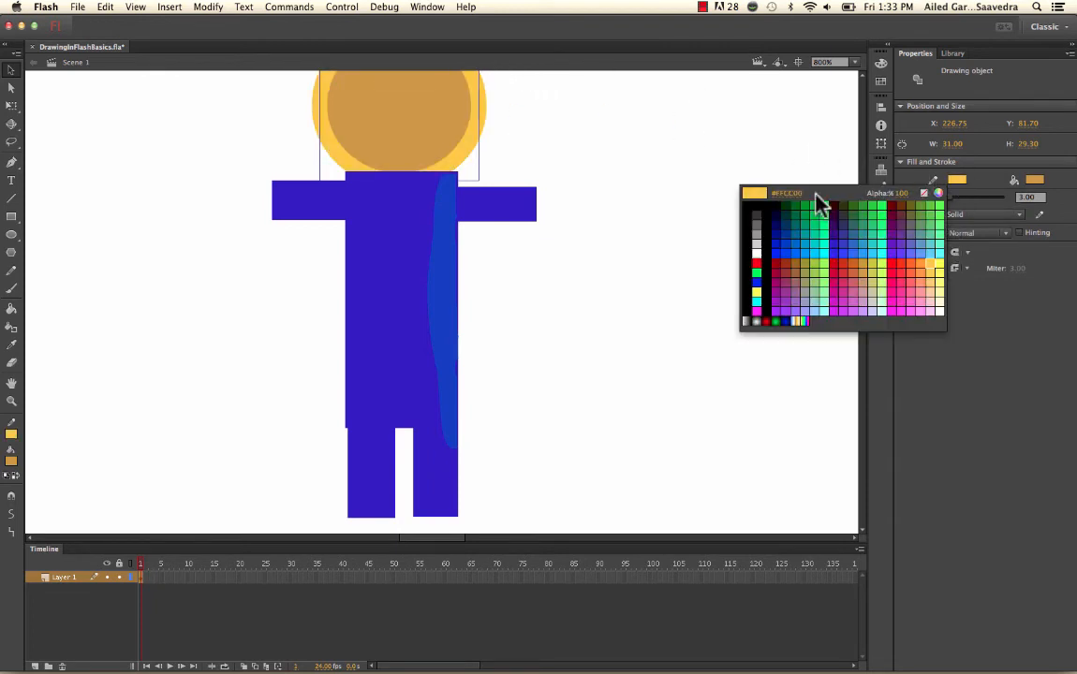
left_click(927, 270)
left_click(591, 155)
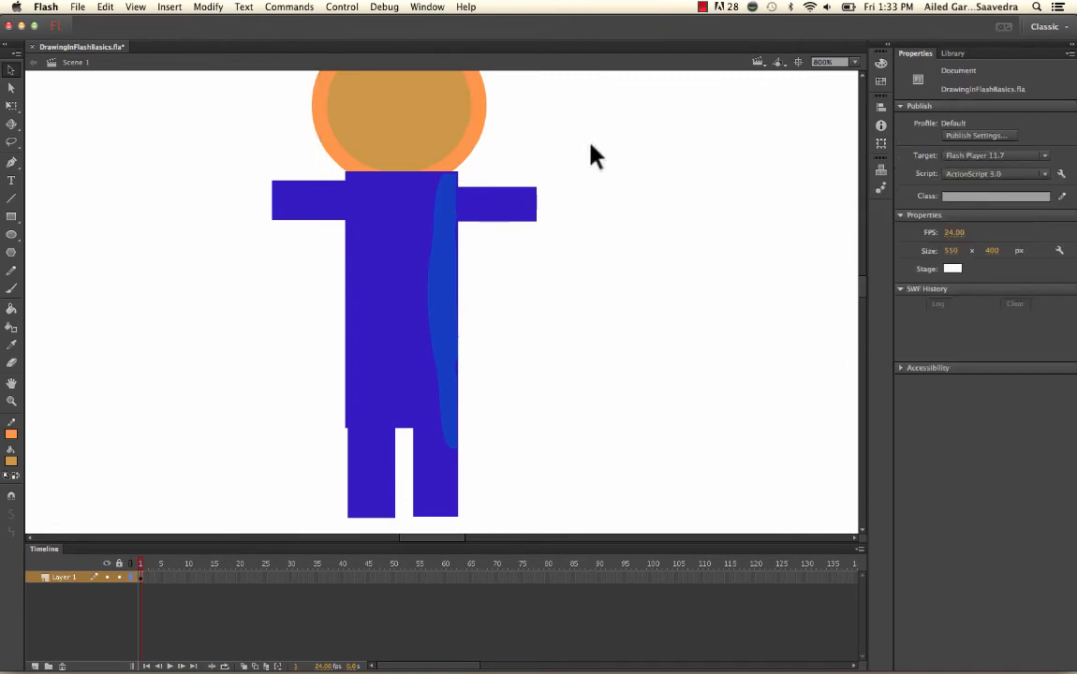
Step: Brush a closed black hat outline about 39 by 26 px over the top of the head and fill its interior with black
scroll(592, 155, "up", 3)
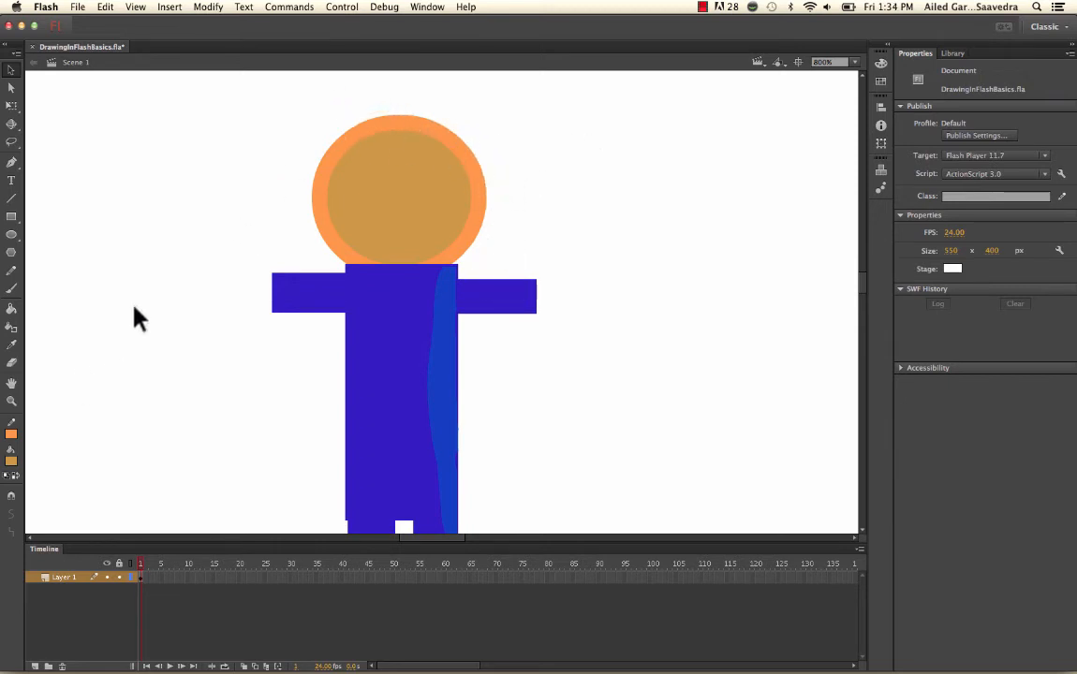
left_click(12, 290)
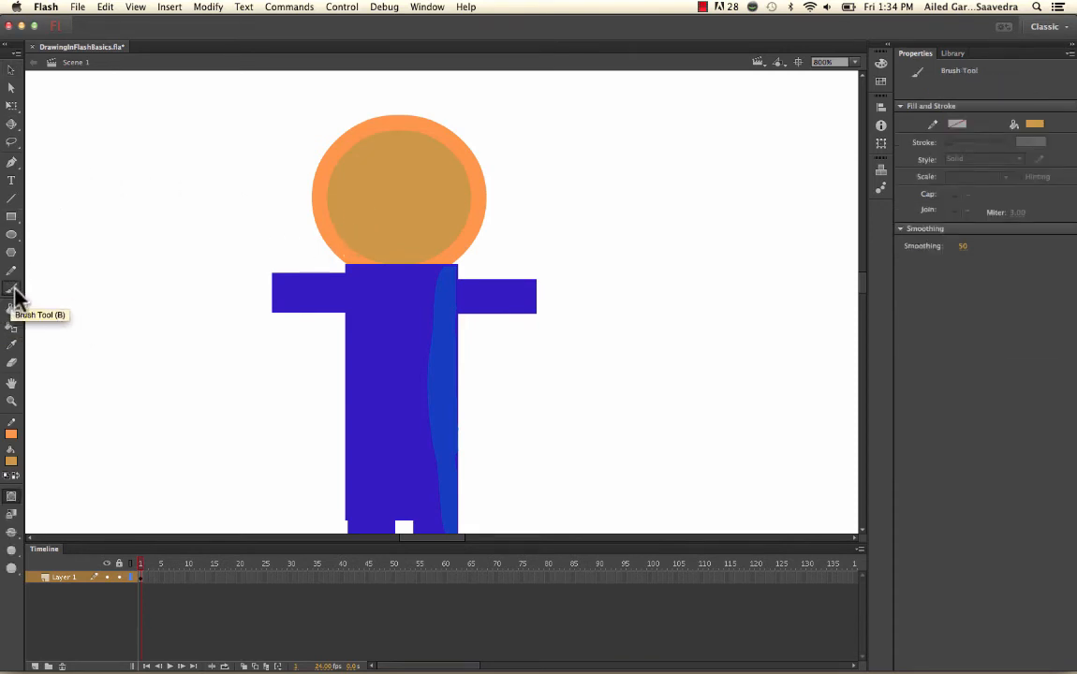
left_click(11, 460)
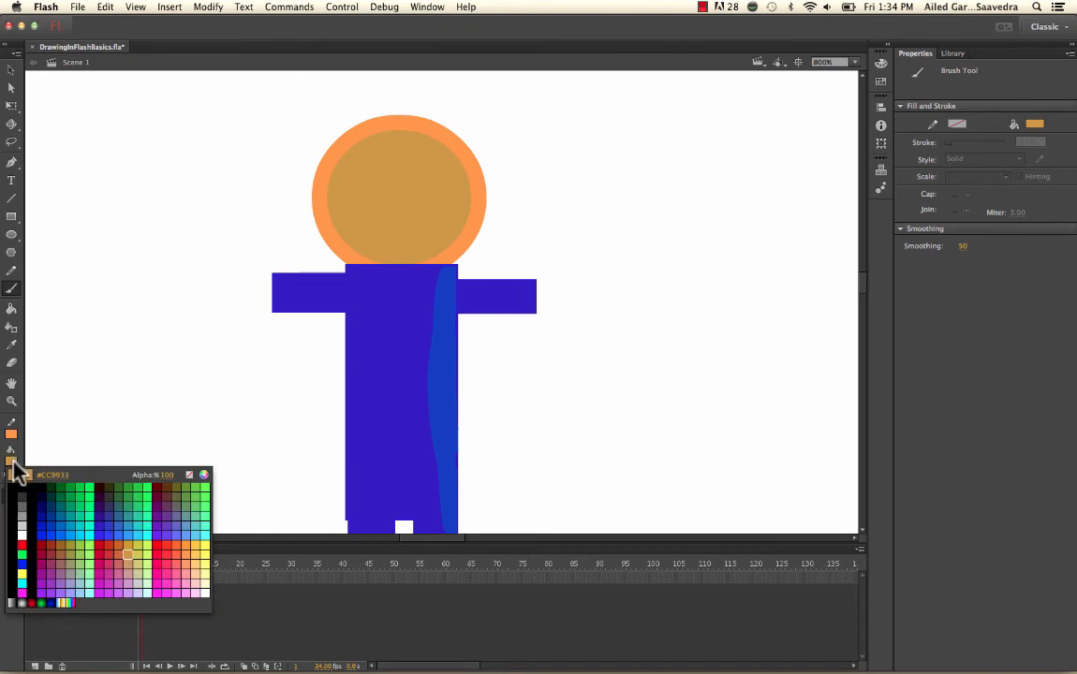
left_click(21, 487)
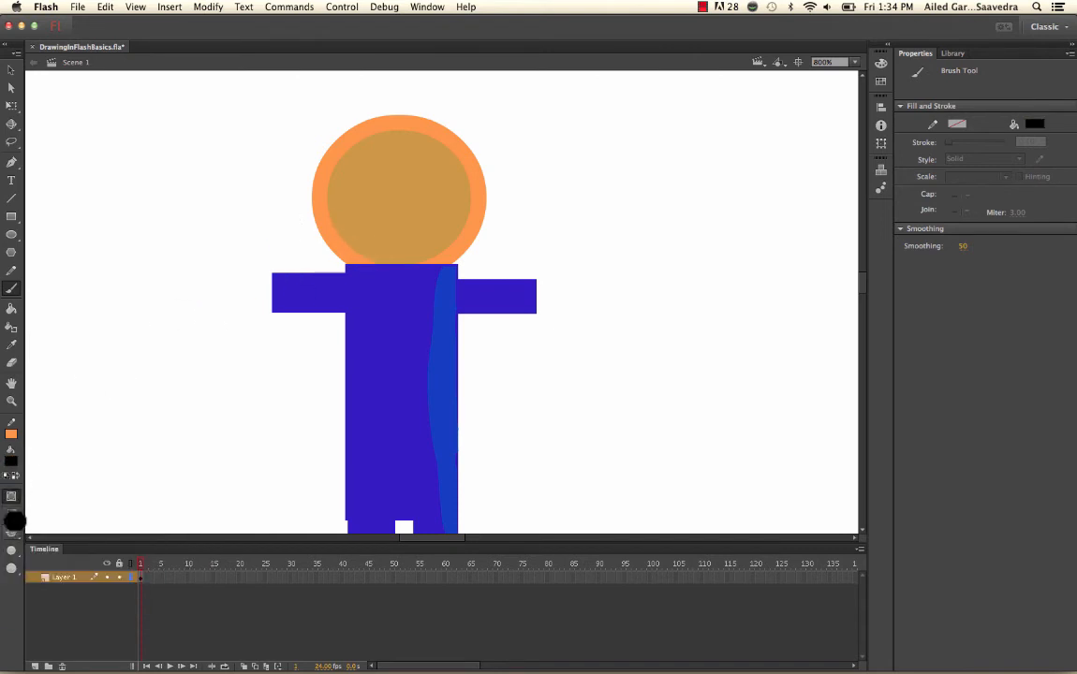
scroll(386, 152, "up", 3)
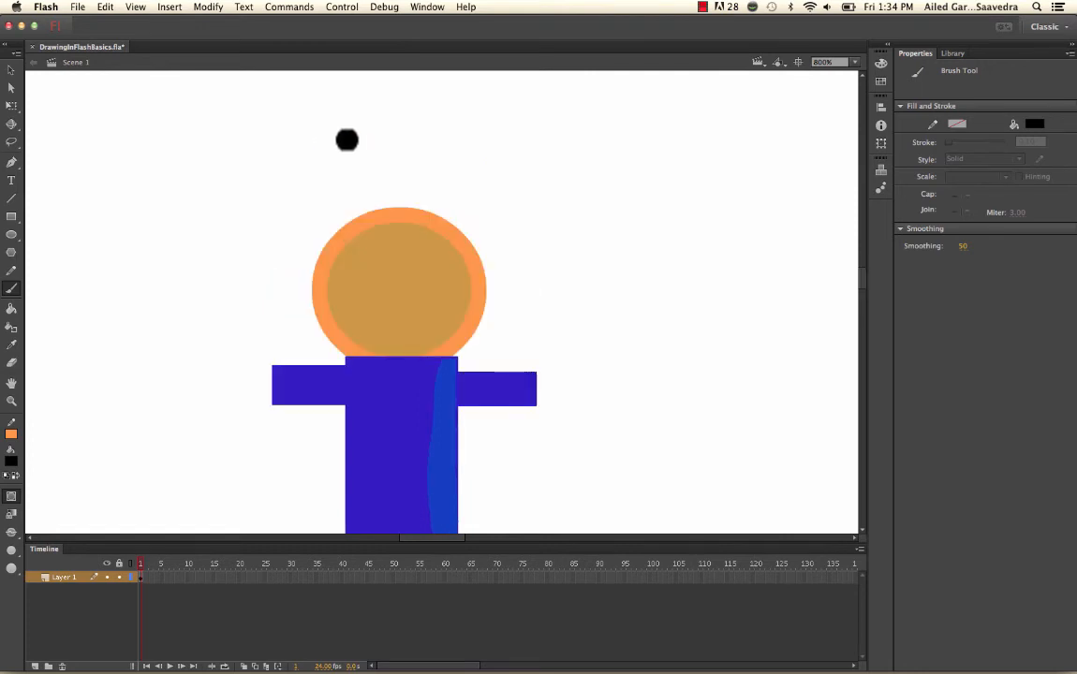
mouse_move(349, 136)
left_mouse_down()
mouse_move(431, 137)
mouse_move(434, 188)
mouse_move(509, 204)
mouse_move(497, 261)
mouse_move(325, 256)
mouse_move(321, 216)
mouse_move(359, 197)
mouse_move(350, 137)
left_mouse_up()
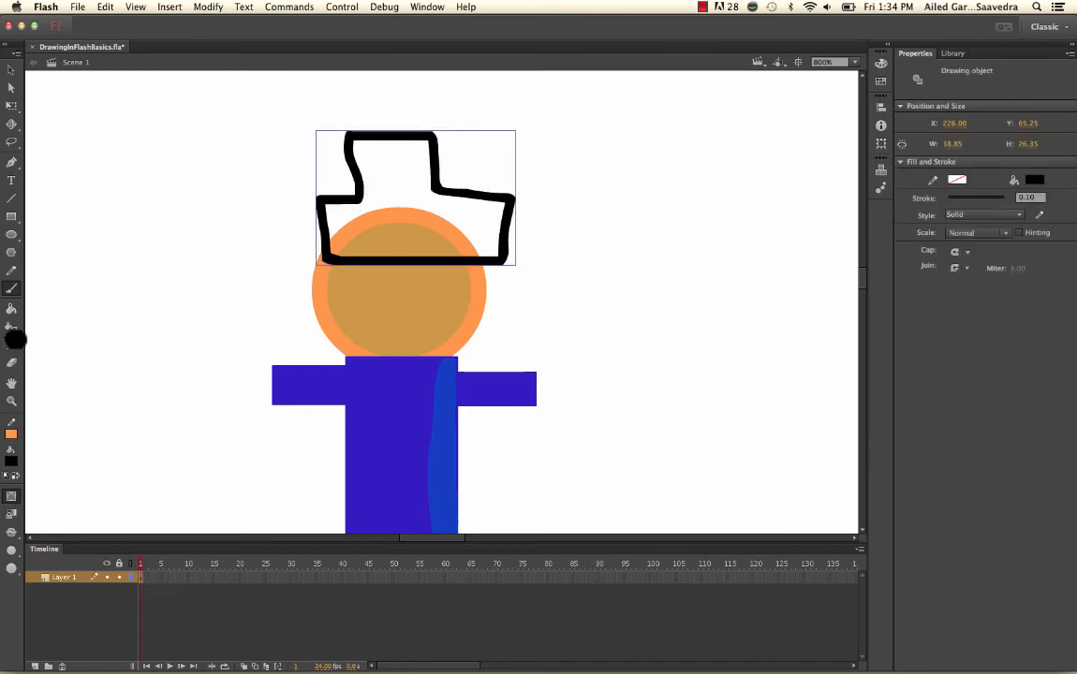
left_click(12, 310)
left_click(398, 173)
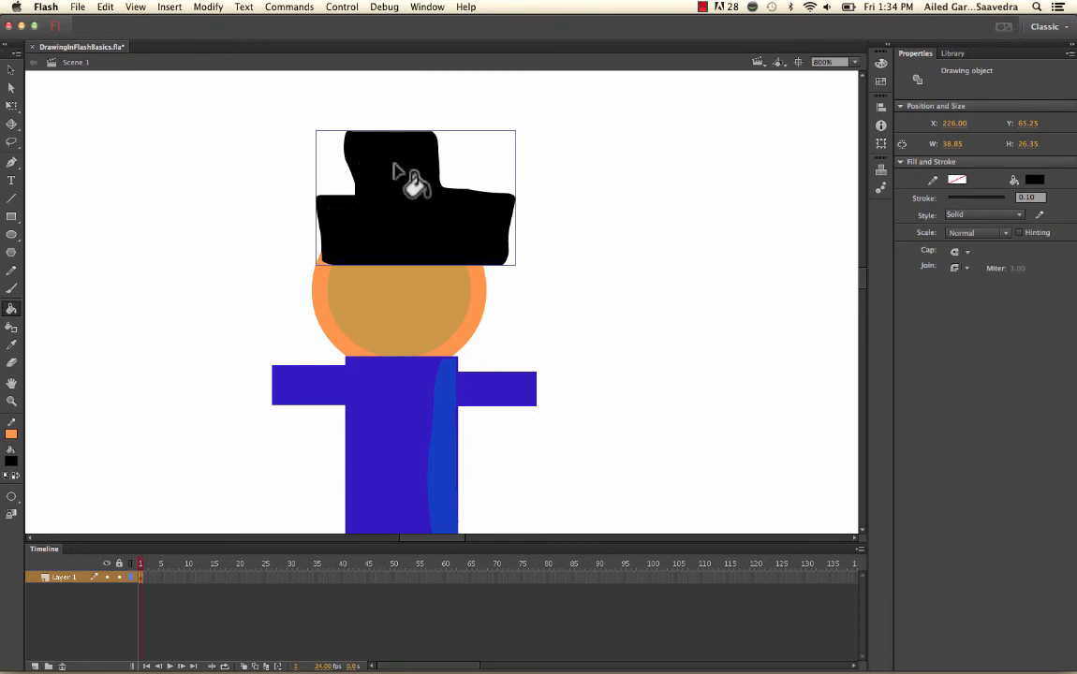
Step: Brush a second black hat outline about 32 by 21 px beside the figure, leaving a small gap at its upper-left corner
key("b")
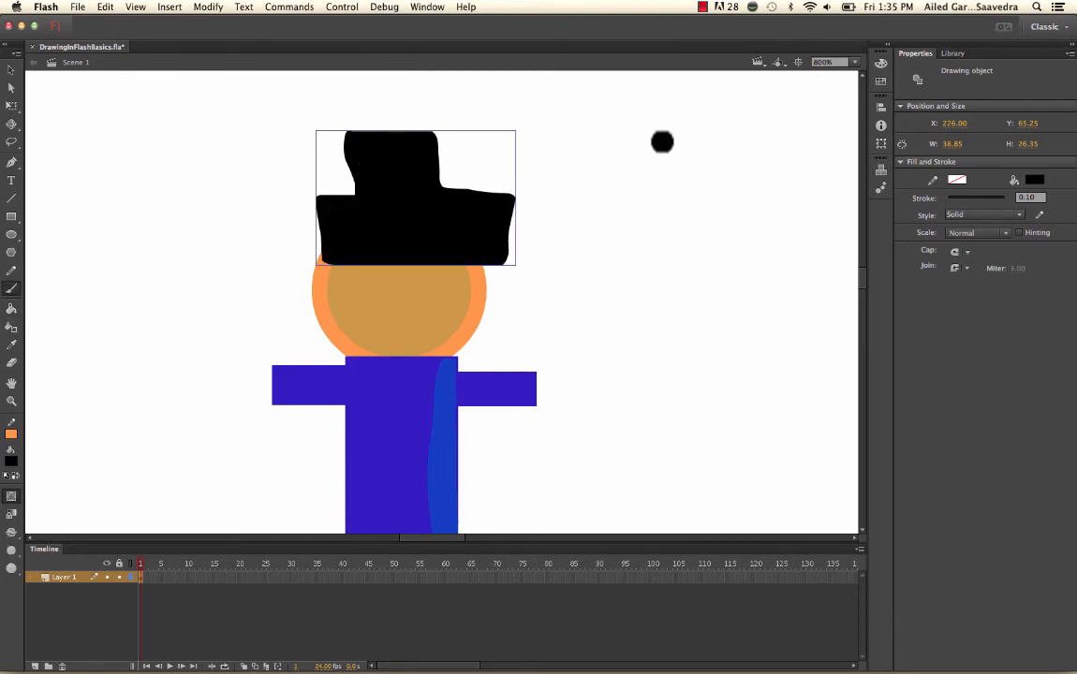
mouse_move(662, 142)
left_mouse_down()
mouse_move(661, 172)
mouse_move(622, 180)
mouse_move(629, 232)
mouse_move(771, 208)
mouse_move(771, 175)
mouse_move(718, 170)
mouse_move(717, 146)
mouse_move(674, 134)
left_mouse_up()
left_click(11, 309)
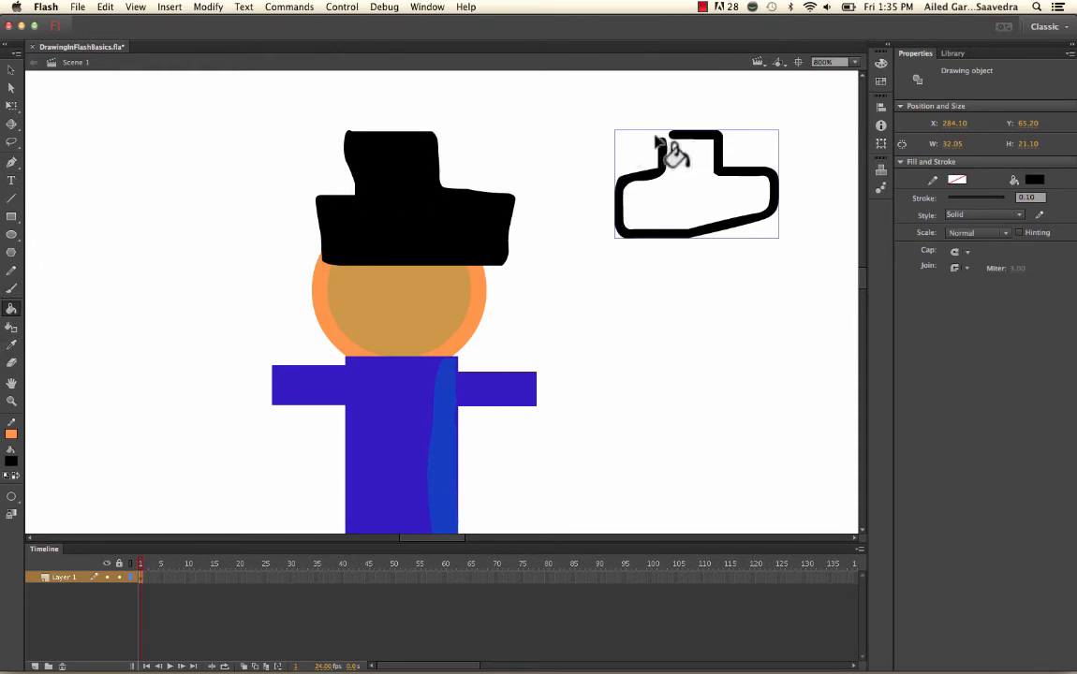
Step: Bridge the gap in the second hat outline with a separate short brush stroke and try to fill its interior with the Paint Bucket
left_click(11, 289)
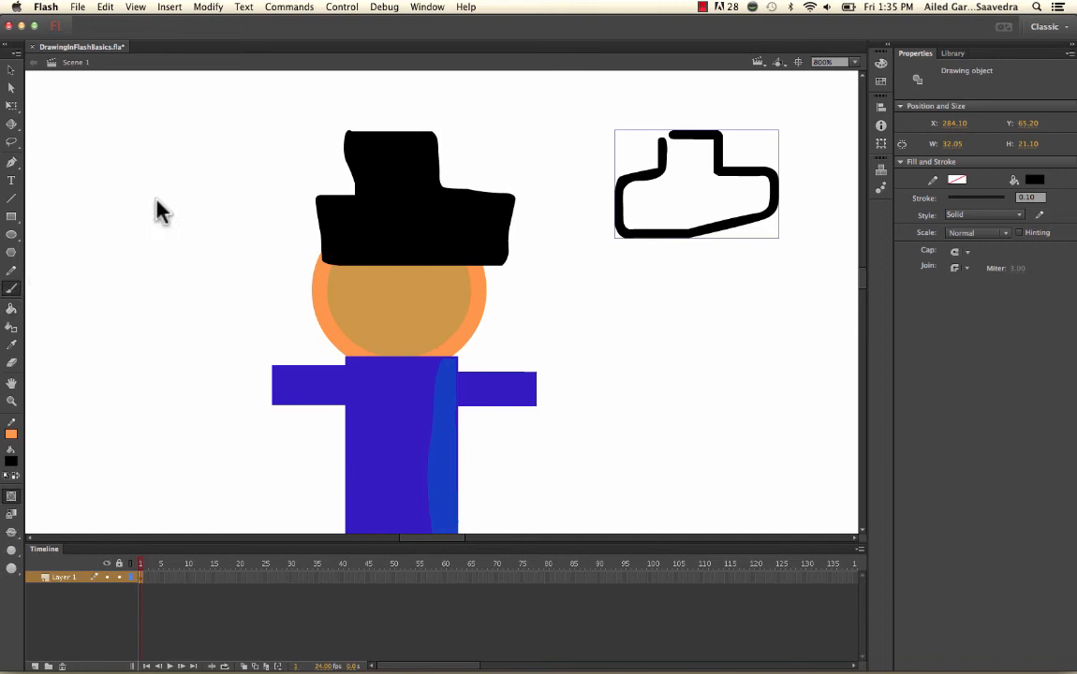
left_click(661, 140)
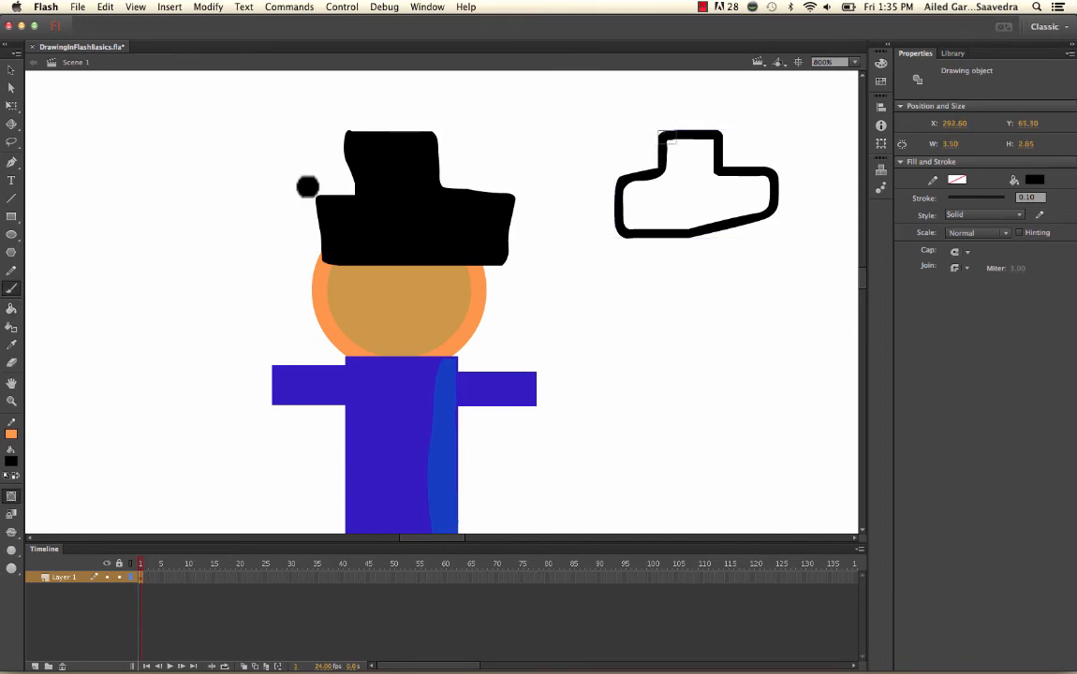
left_click(13, 313)
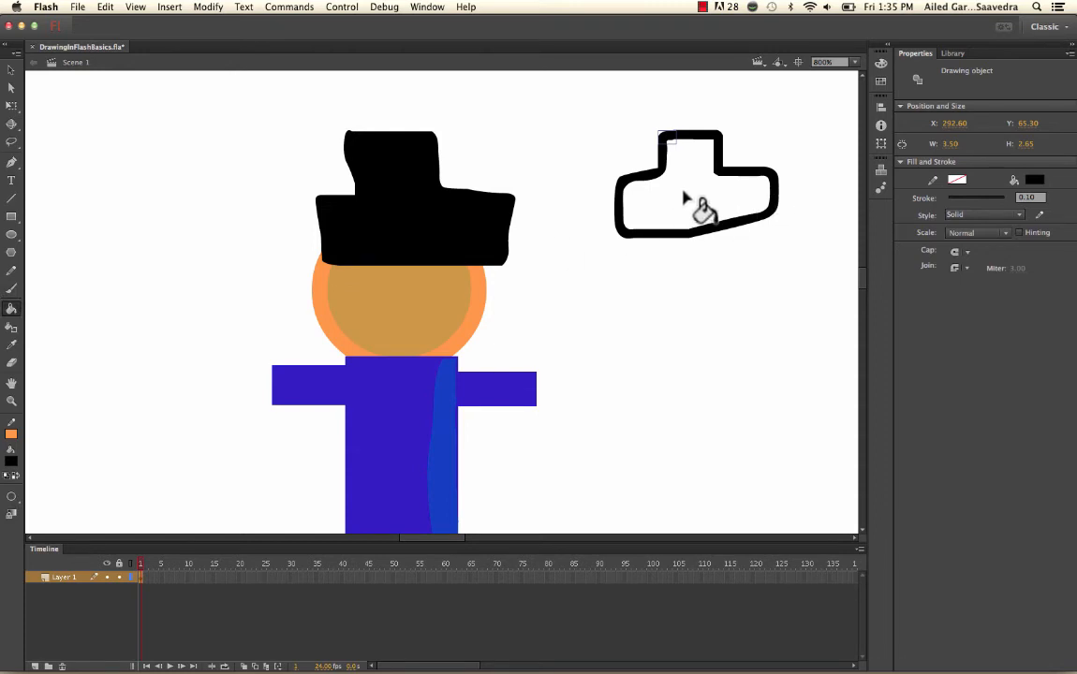
left_click(12, 70)
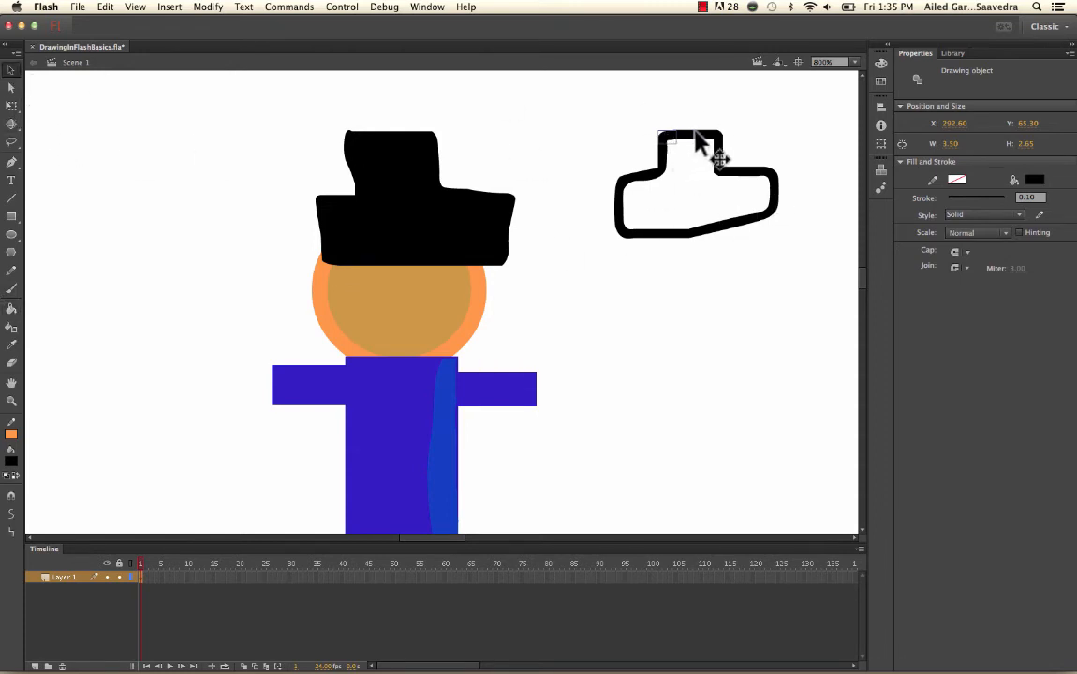
Step: Combine the second hat outline and its bridging stroke into one drawing object with Union
left_click(697, 134)
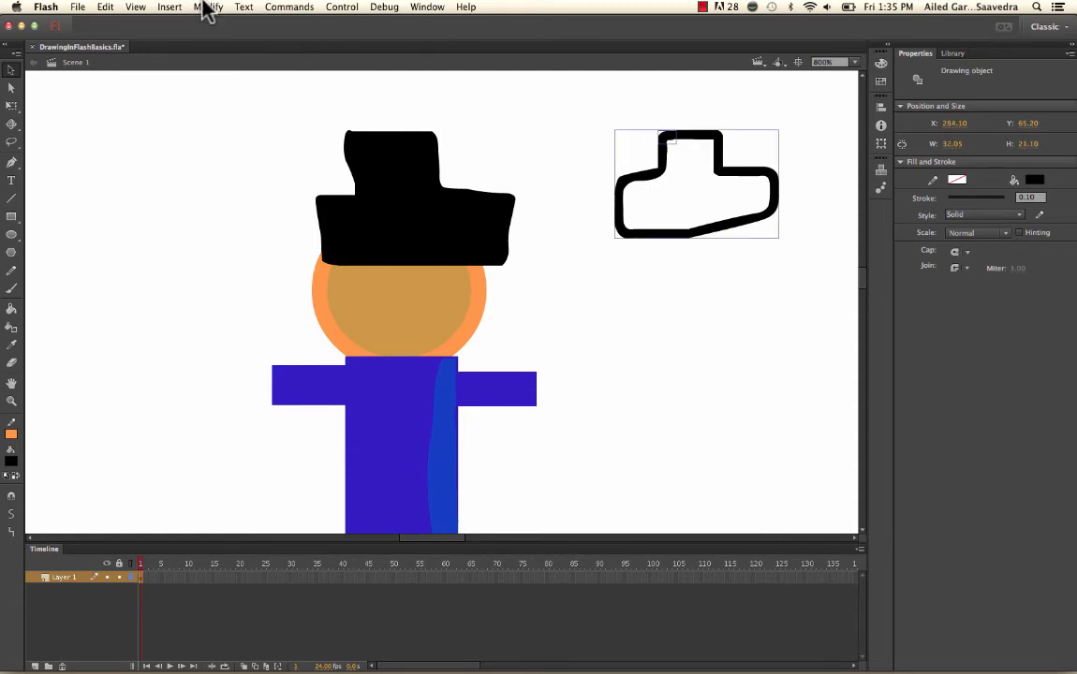
left_click(208, 7)
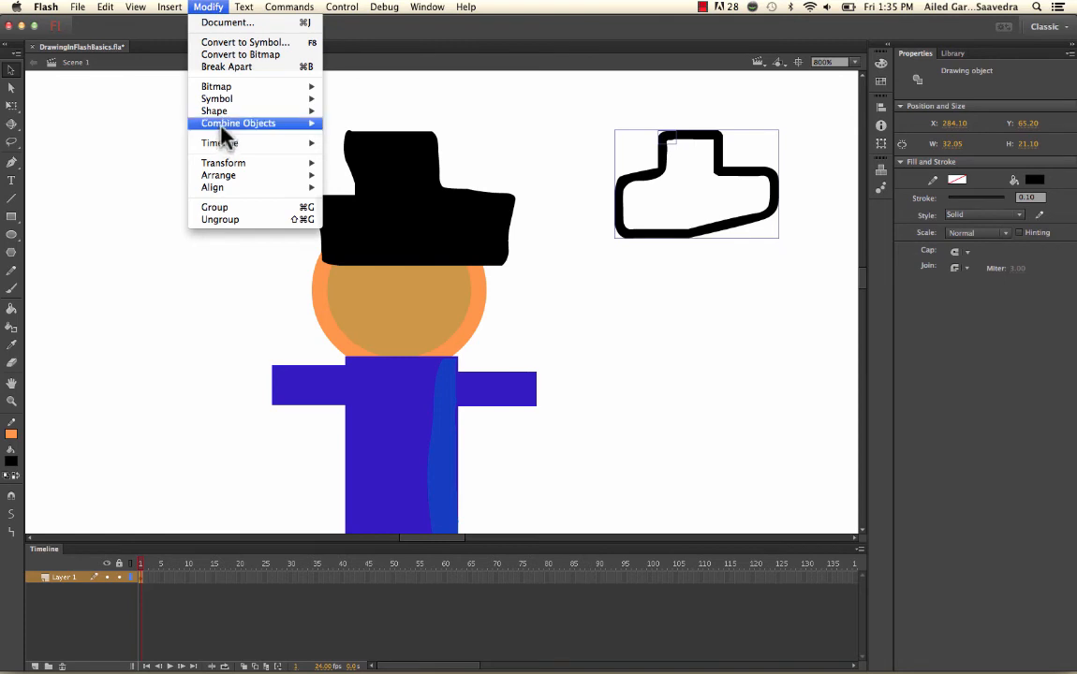
mouse_move(222, 128)
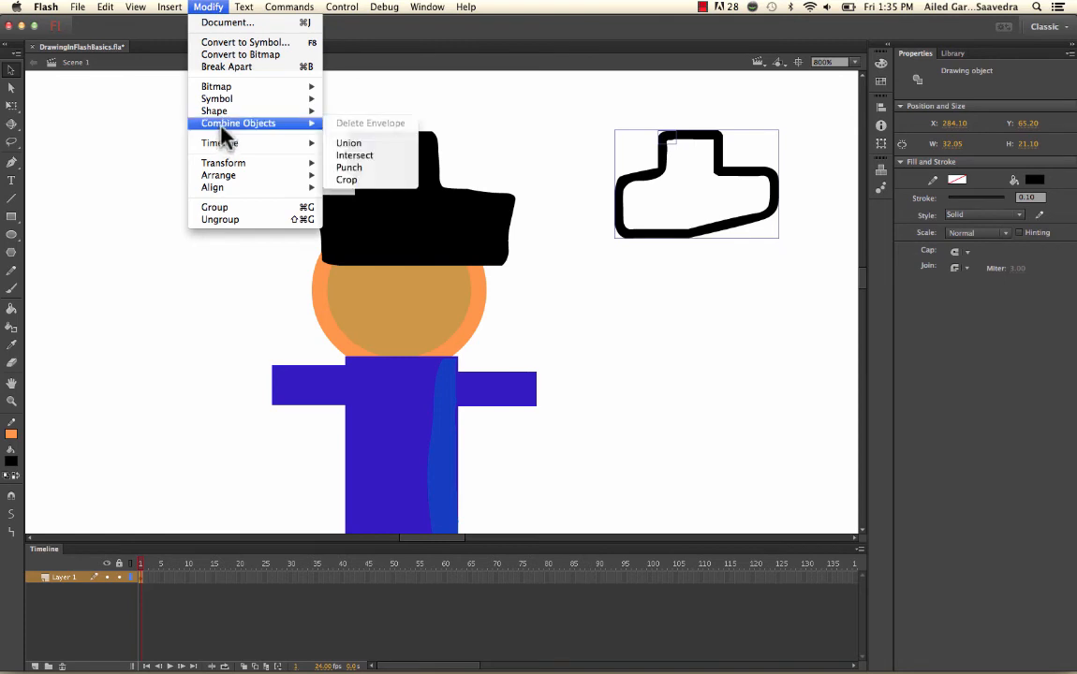
left_click(353, 143)
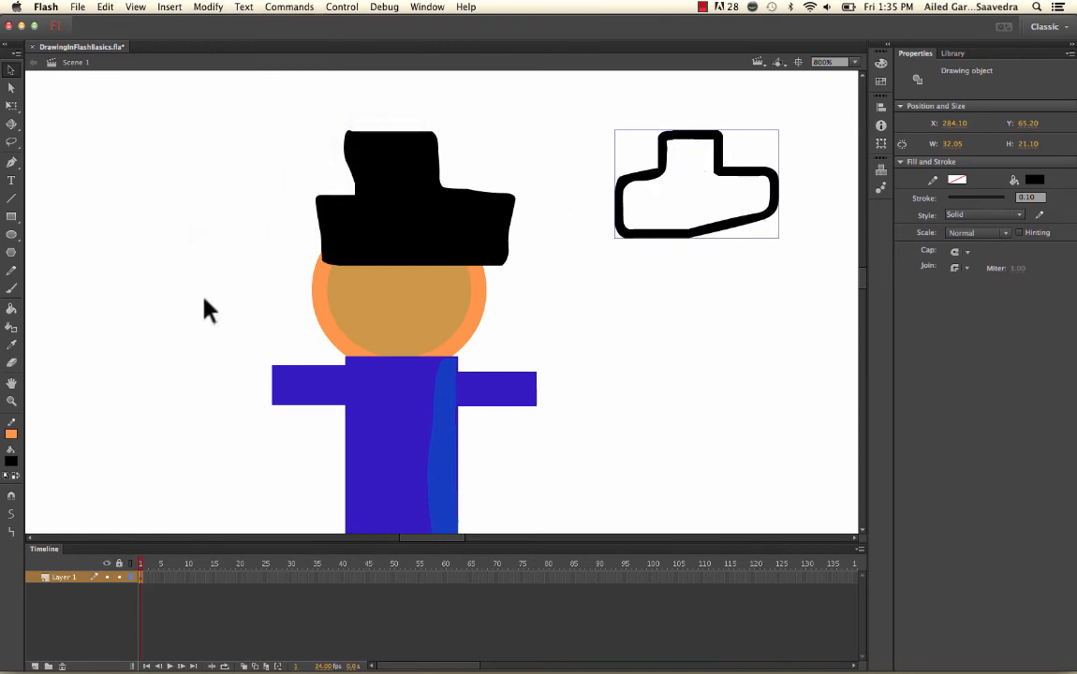
Step: Fill the interior of the combined second hat with black using the Paint Bucket, and delete that hat from the stage
left_click(11, 309)
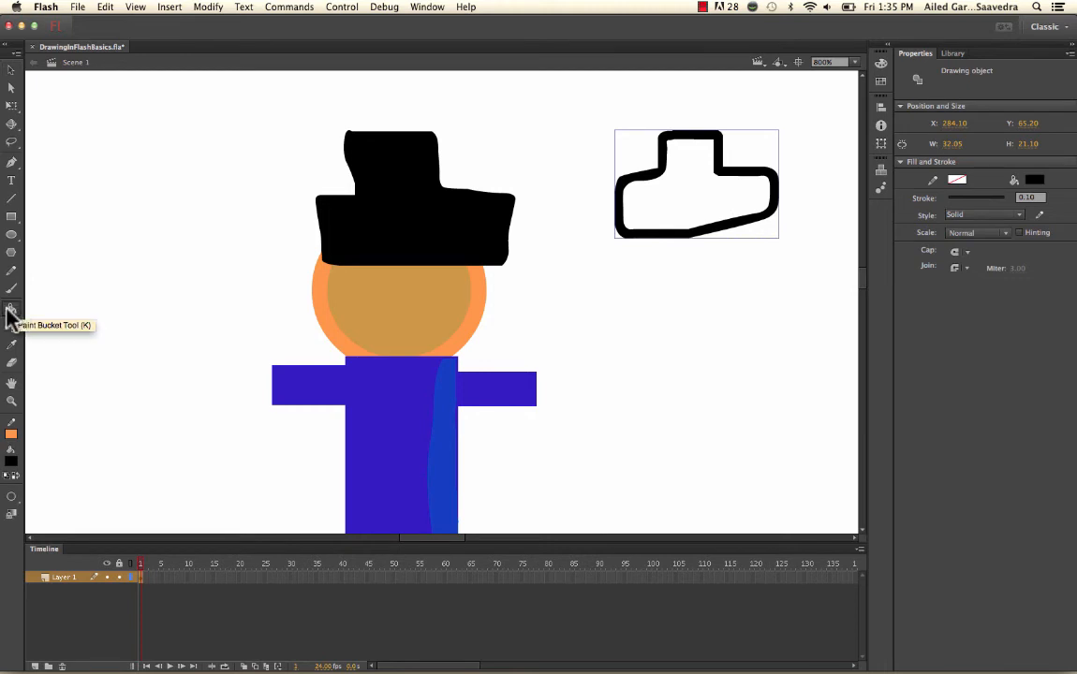
left_click(677, 180)
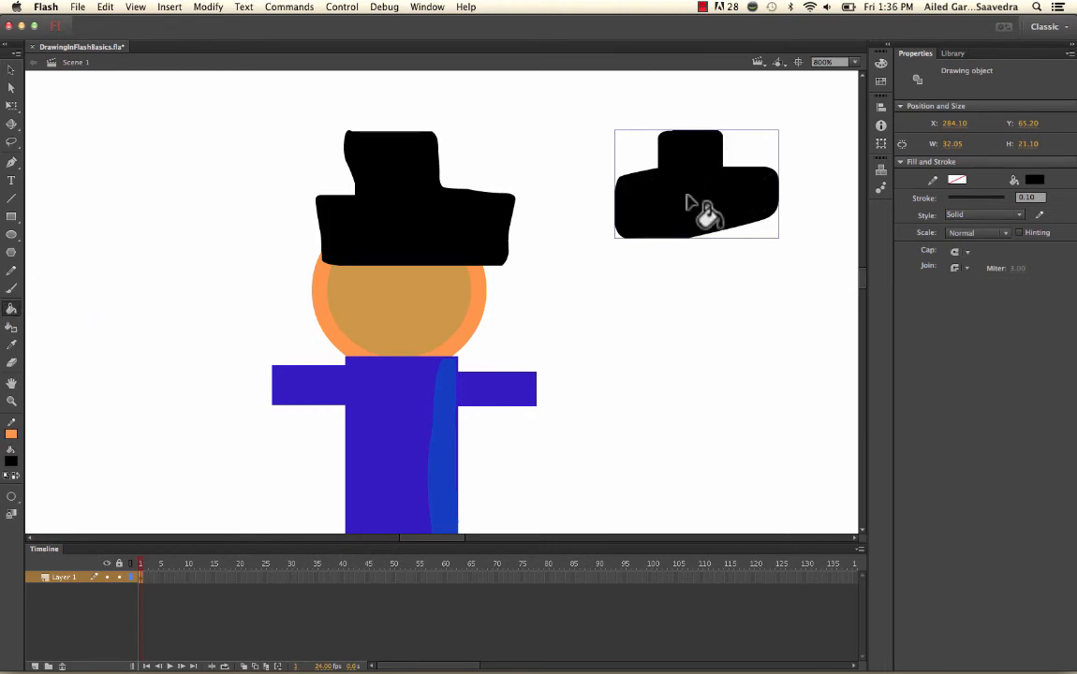
key("Delete")
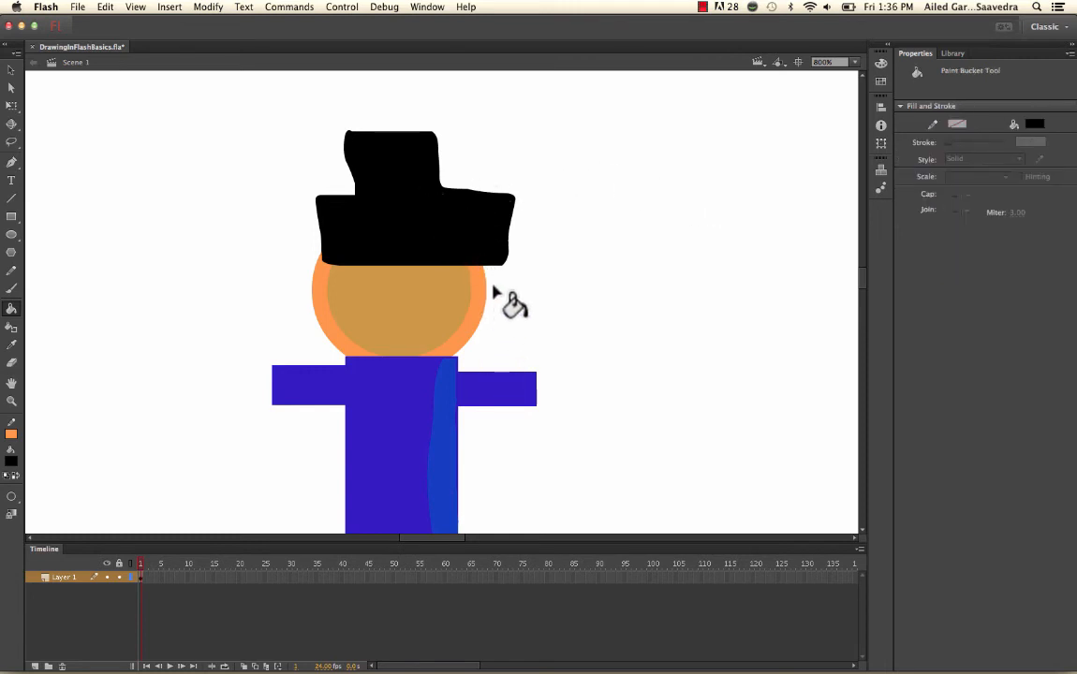
Step: Pick up the head's tan #CC9933 as the current fill colour and deselect the head
left_click(11, 69)
left_click(372, 295)
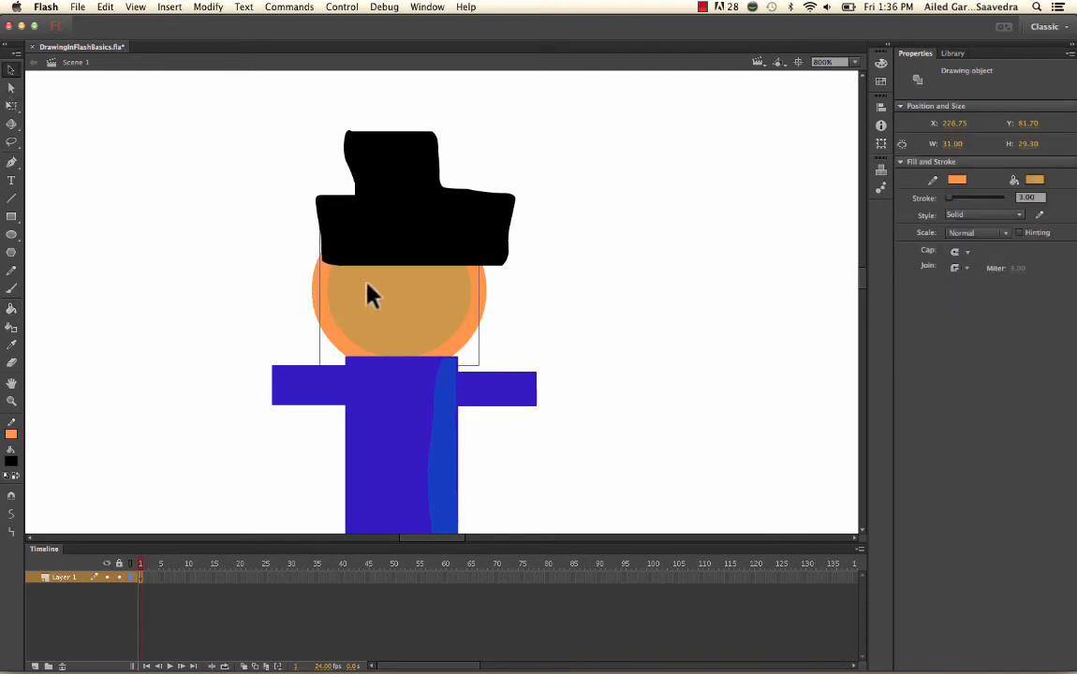
left_click(11, 288)
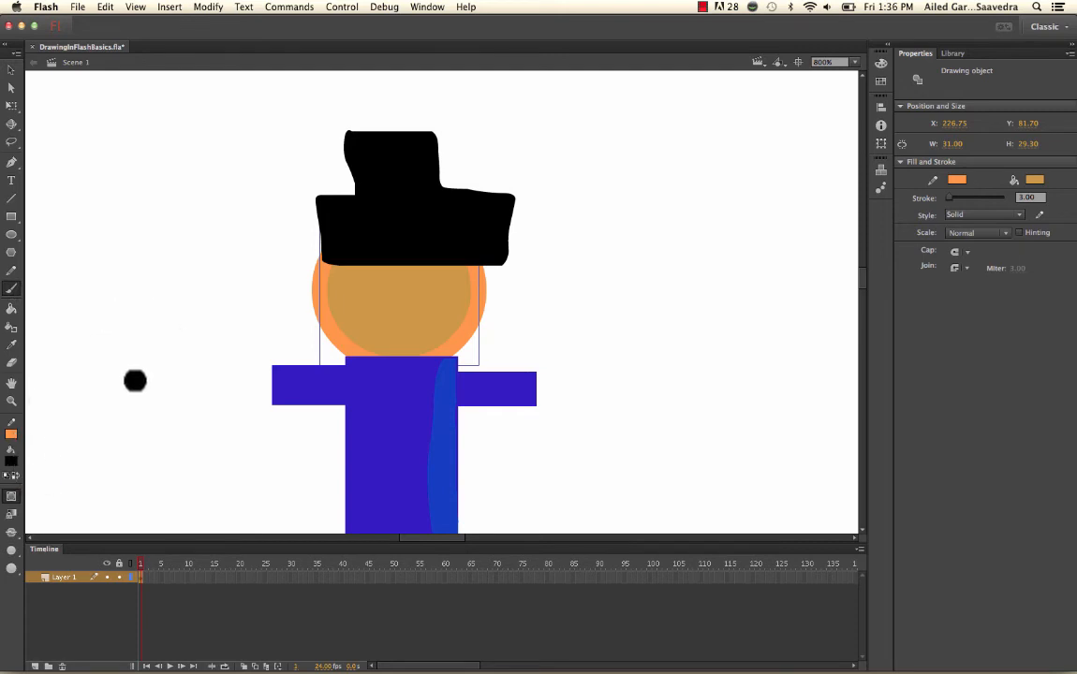
left_click(415, 291)
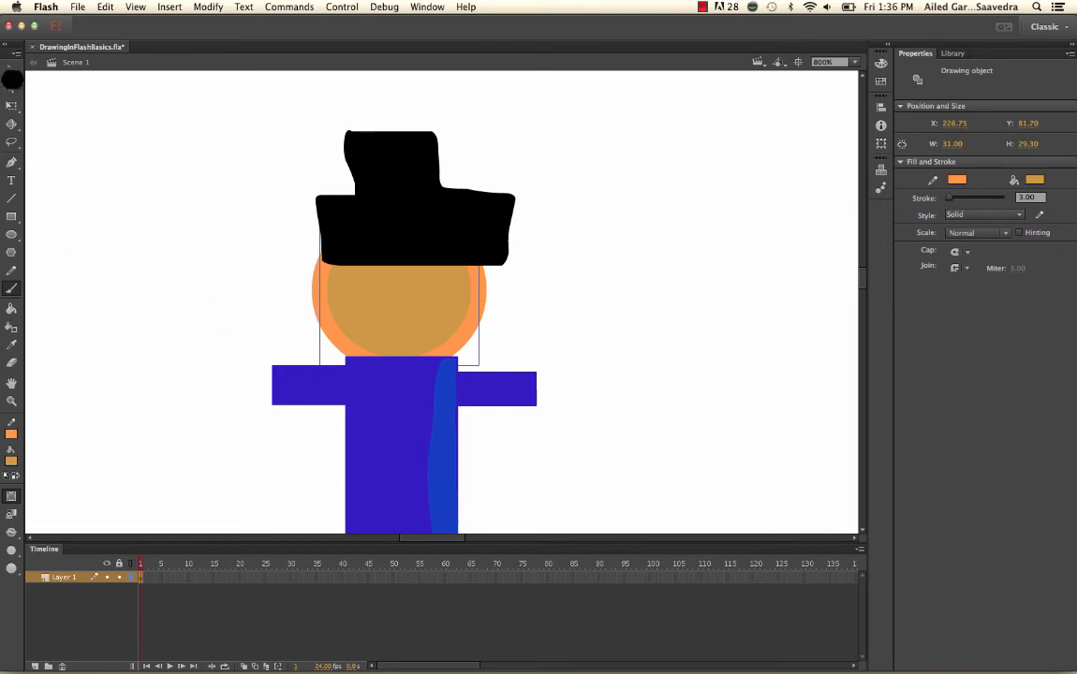
left_click(11, 70)
left_click(143, 264)
Step: Brush zigzag dark brown hair about 30 by 32 px over the face and the lower part of the hat
left_click(11, 461)
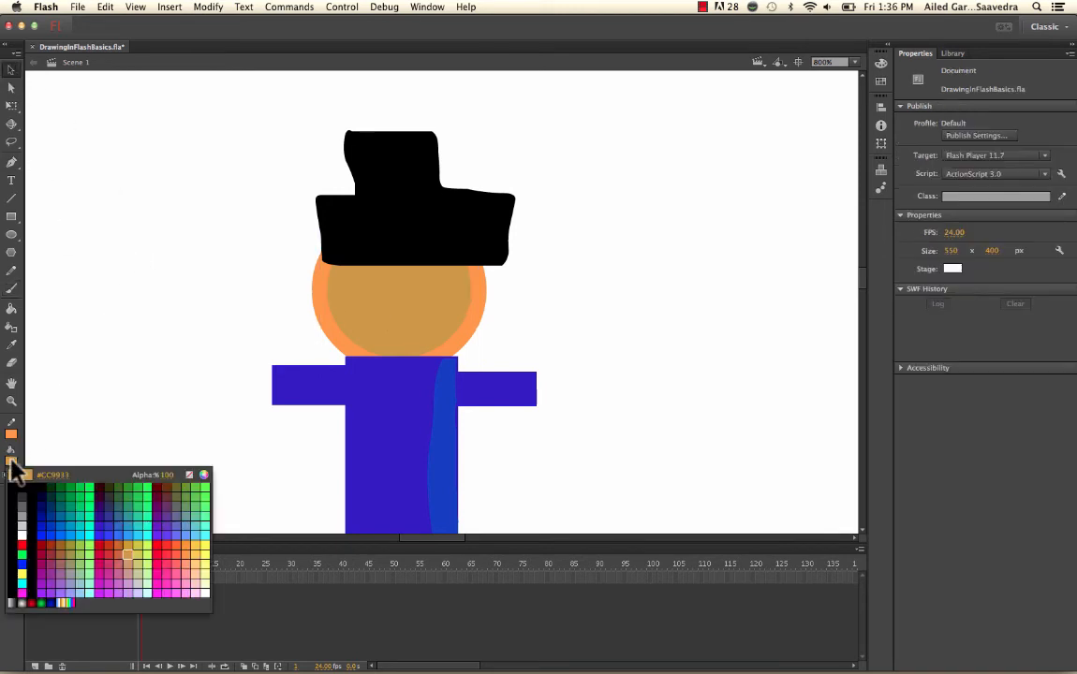
left_click(172, 484)
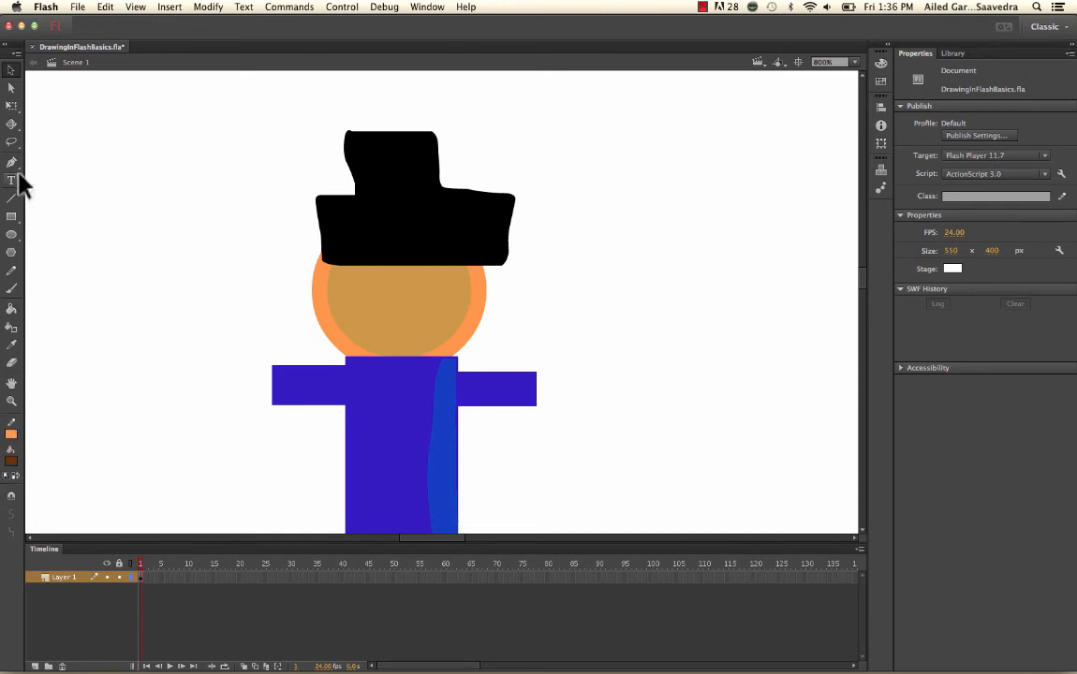
left_click(11, 289)
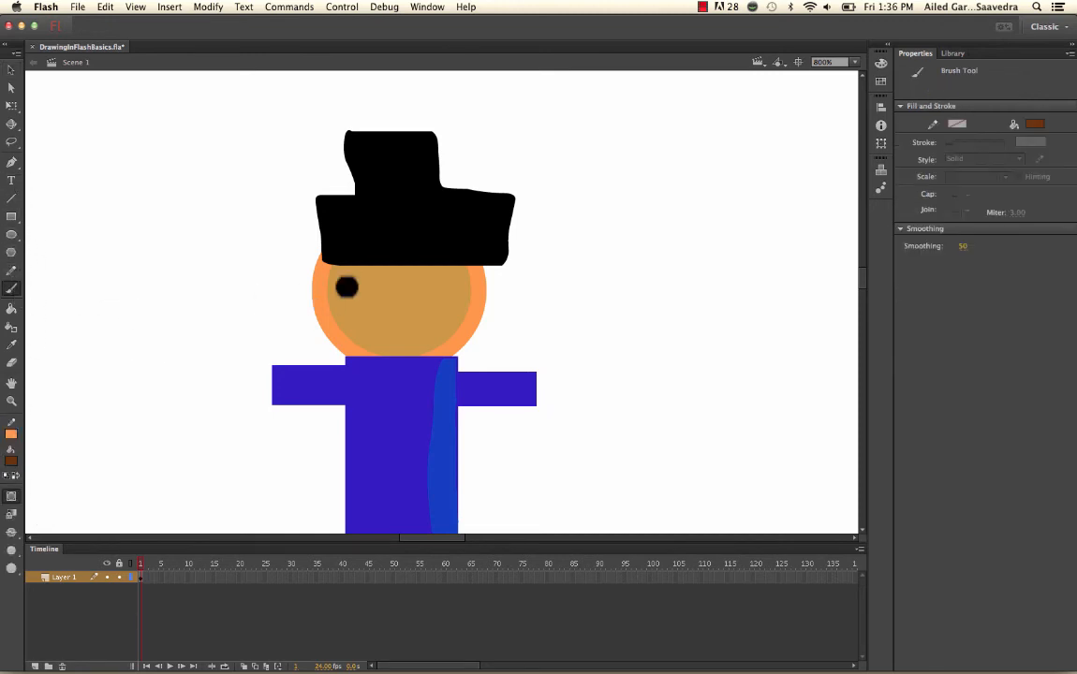
mouse_move(340, 266)
left_mouse_down()
mouse_move(325, 356)
mouse_move(367, 238)
mouse_move(361, 351)
mouse_move(407, 221)
mouse_move(399, 272)
mouse_move(420, 306)
mouse_move(471, 317)
mouse_move(474, 296)
left_mouse_up()
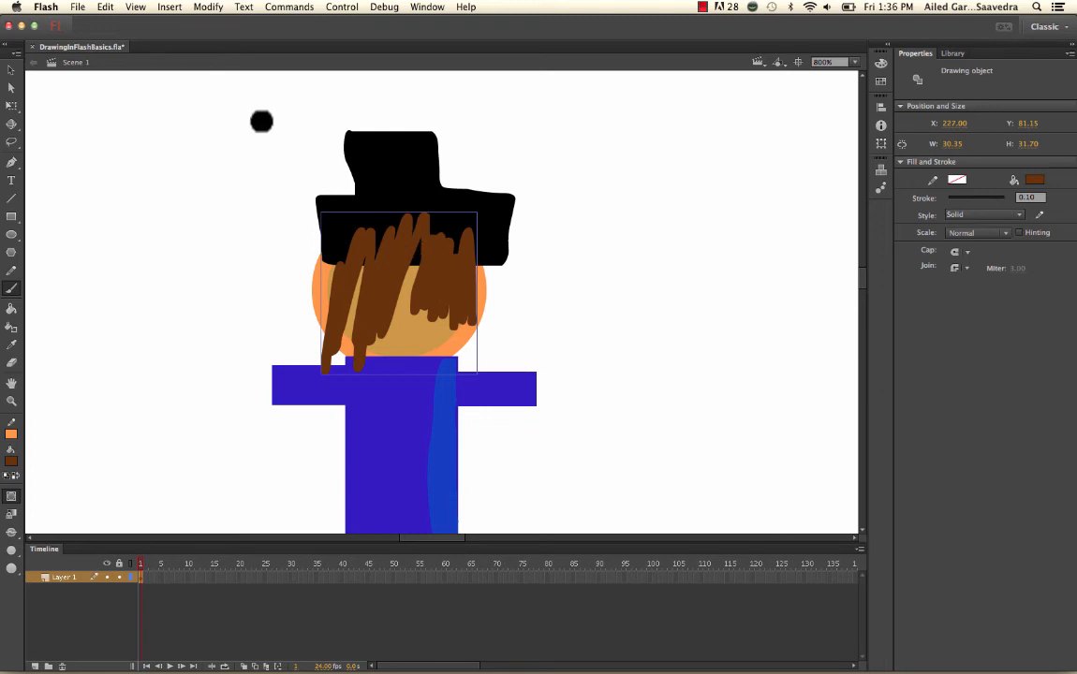
Step: Send the brown hair to the back and move it about 6 px left so it sticks out beside the head
left_click(11, 69)
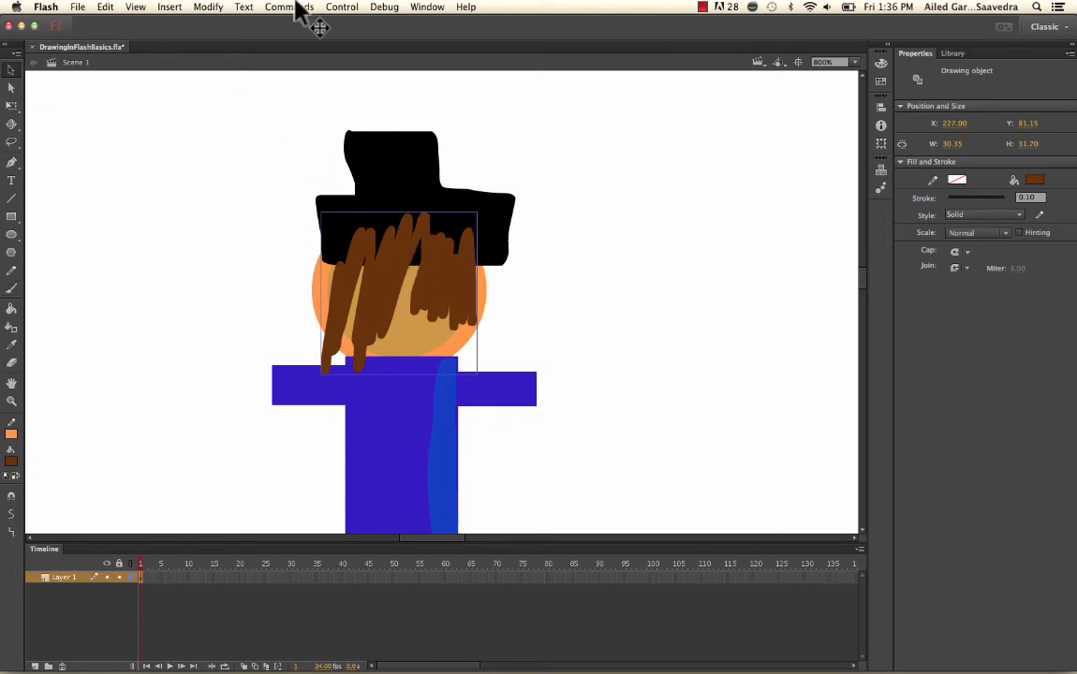
left_click(212, 7)
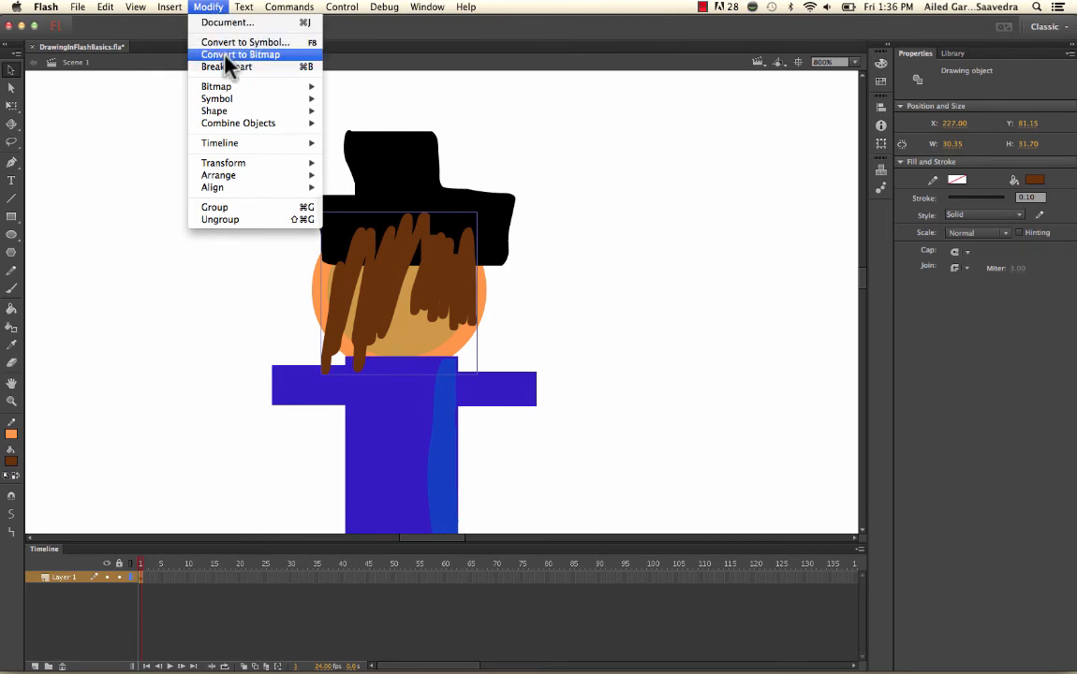
mouse_move(240, 177)
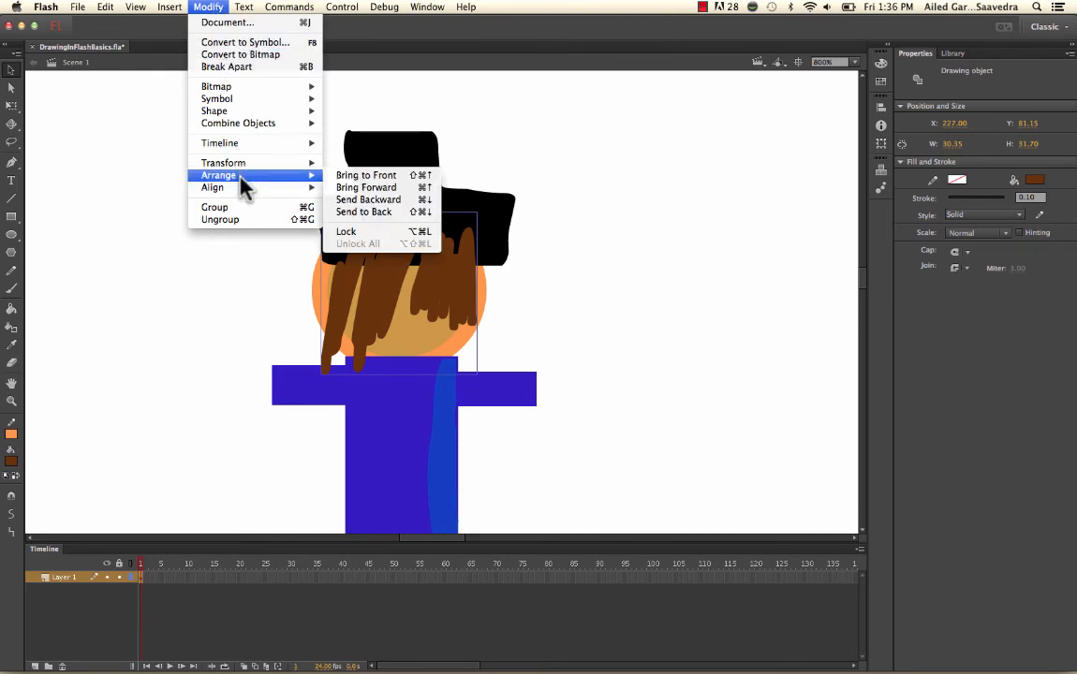
left_click(371, 212)
left_click_drag(337, 354, 297, 355)
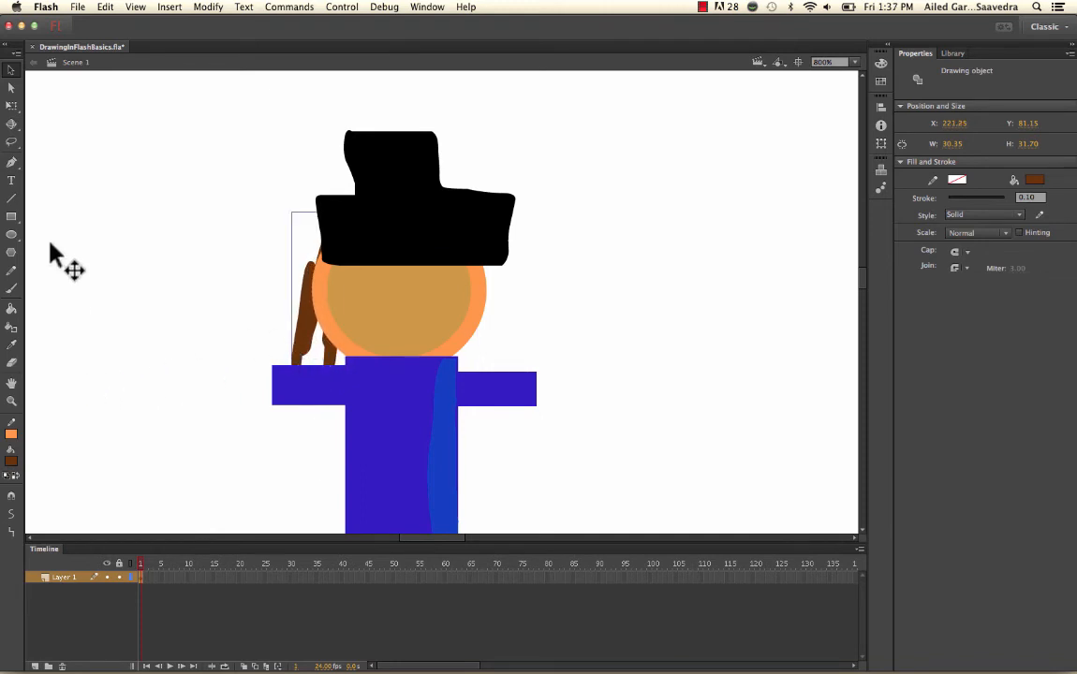
Step: Brush brown hair about 12 by 29 px along the head's right side in Paint Behind mode
left_click(11, 289)
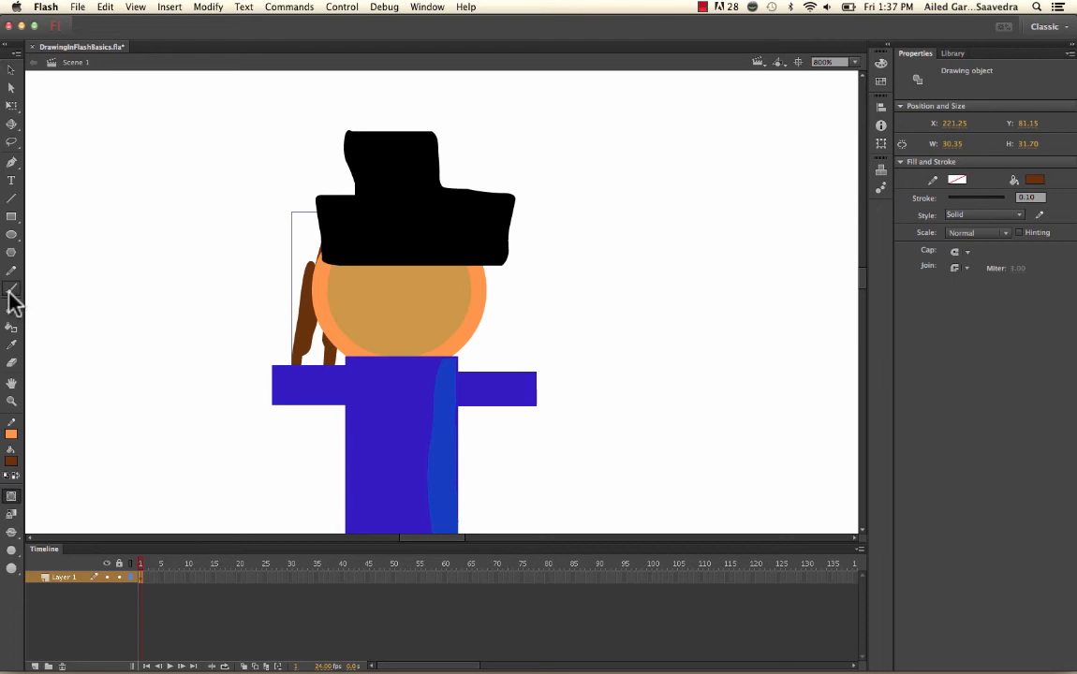
left_click(13, 292)
left_click(11, 534)
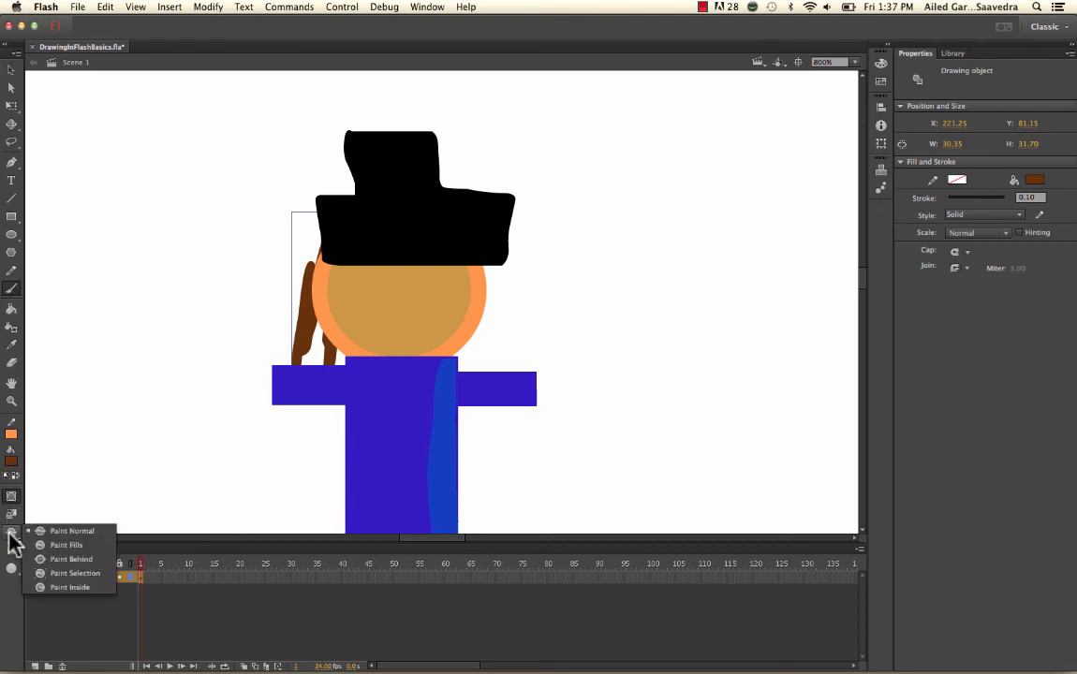
left_click(70, 560)
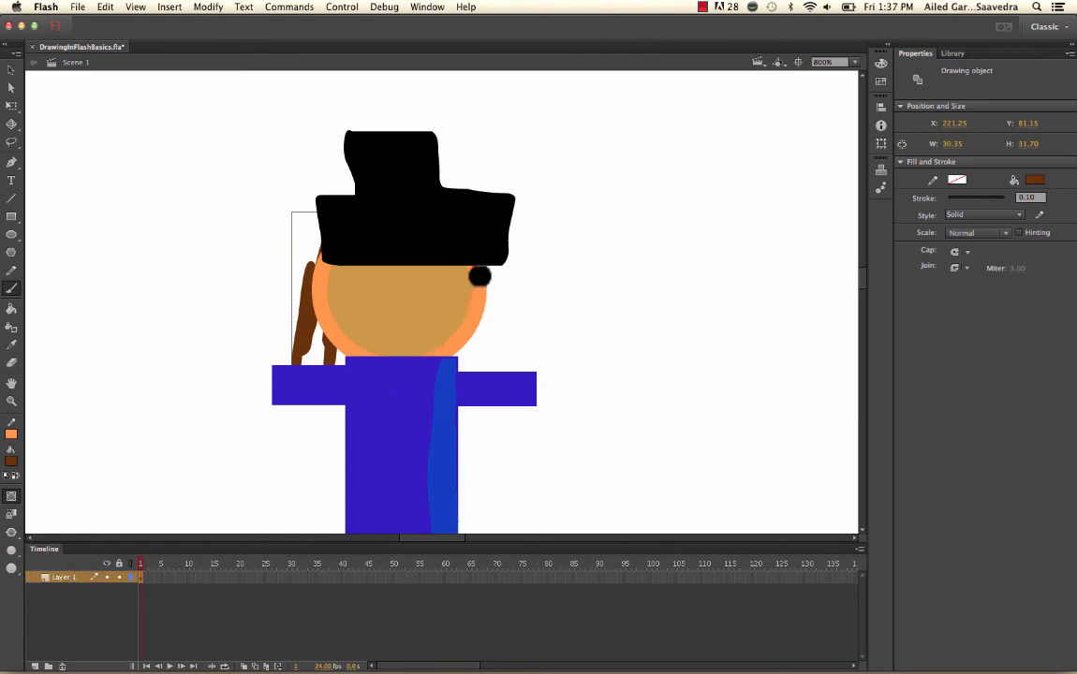
mouse_move(477, 267)
left_mouse_down()
mouse_move(492, 352)
mouse_move(459, 272)
mouse_move(480, 332)
mouse_move(487, 306)
mouse_move(454, 267)
mouse_move(475, 355)
mouse_move(488, 333)
mouse_move(462, 255)
mouse_move(460, 371)
mouse_move(457, 293)
mouse_move(481, 265)
mouse_move(493, 317)
left_mouse_up()
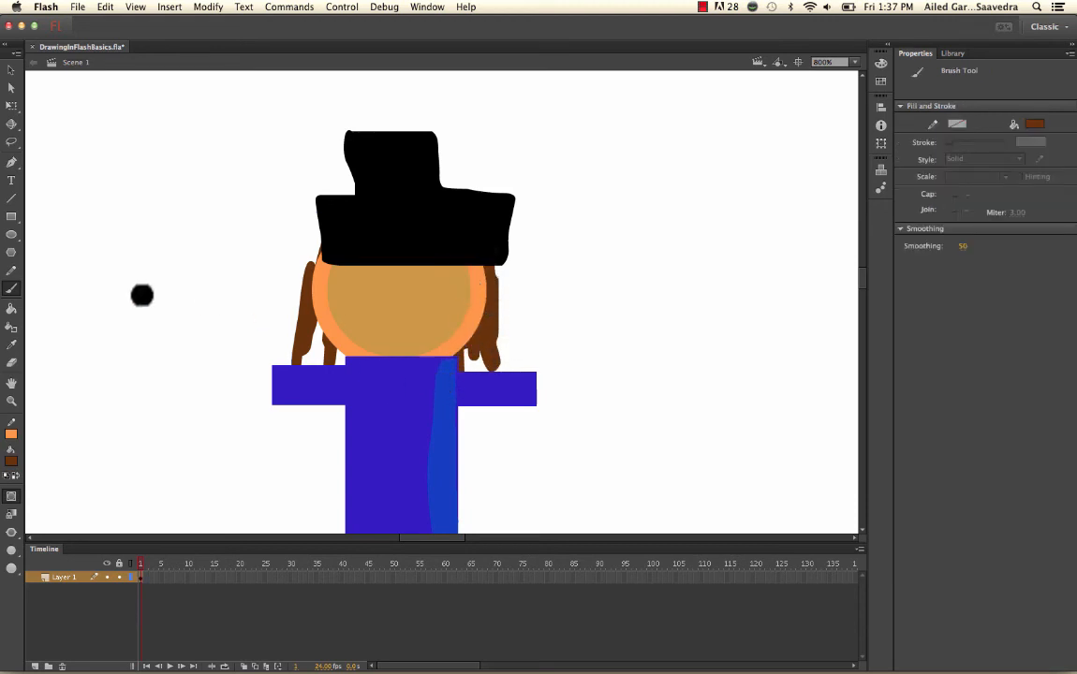
Step: Convert the hair shape on the head's right side into a drawing object with Union
left_click(11, 69)
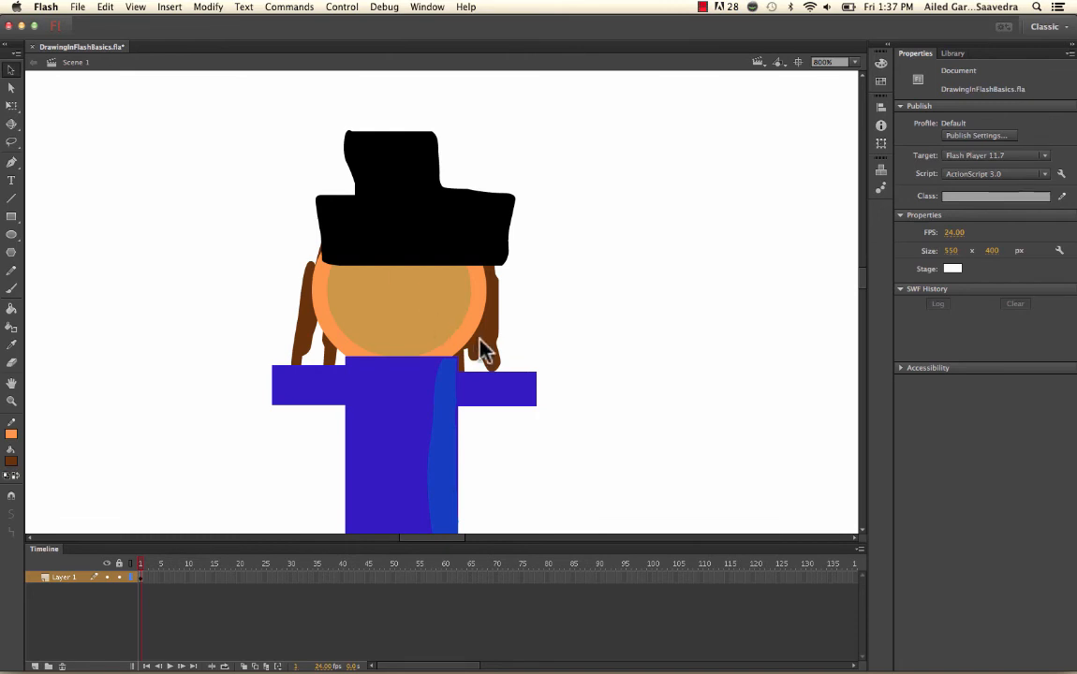
left_click(494, 348)
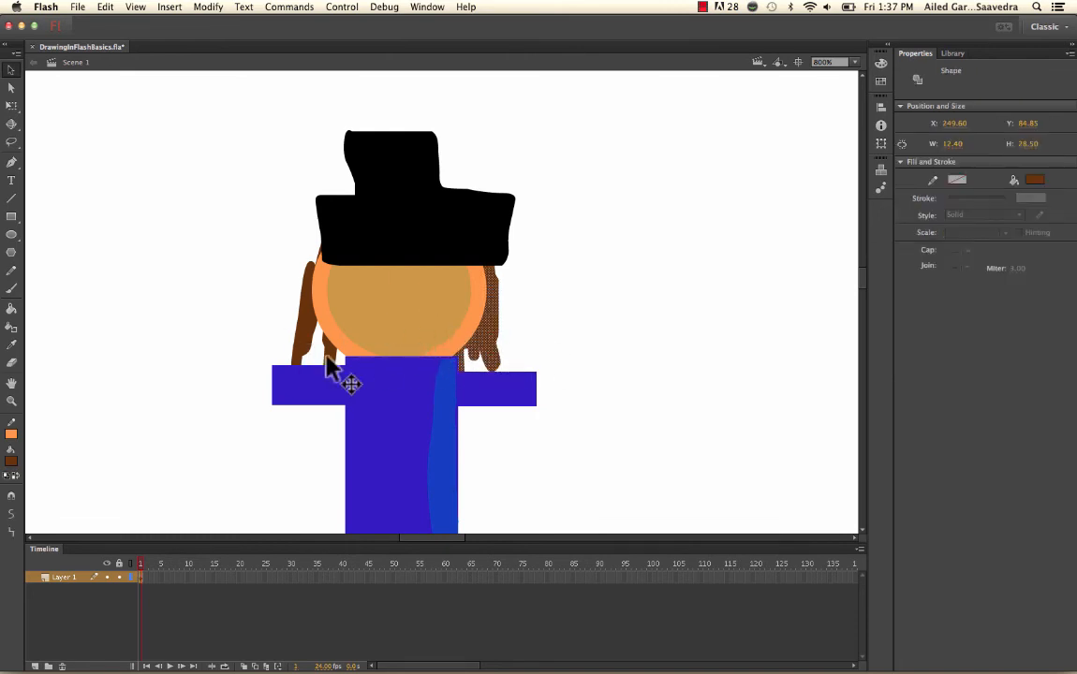
left_click(516, 323)
mouse_move(490, 334)
left_mouse_down()
mouse_move(542, 333)
mouse_move(495, 332)
left_mouse_up()
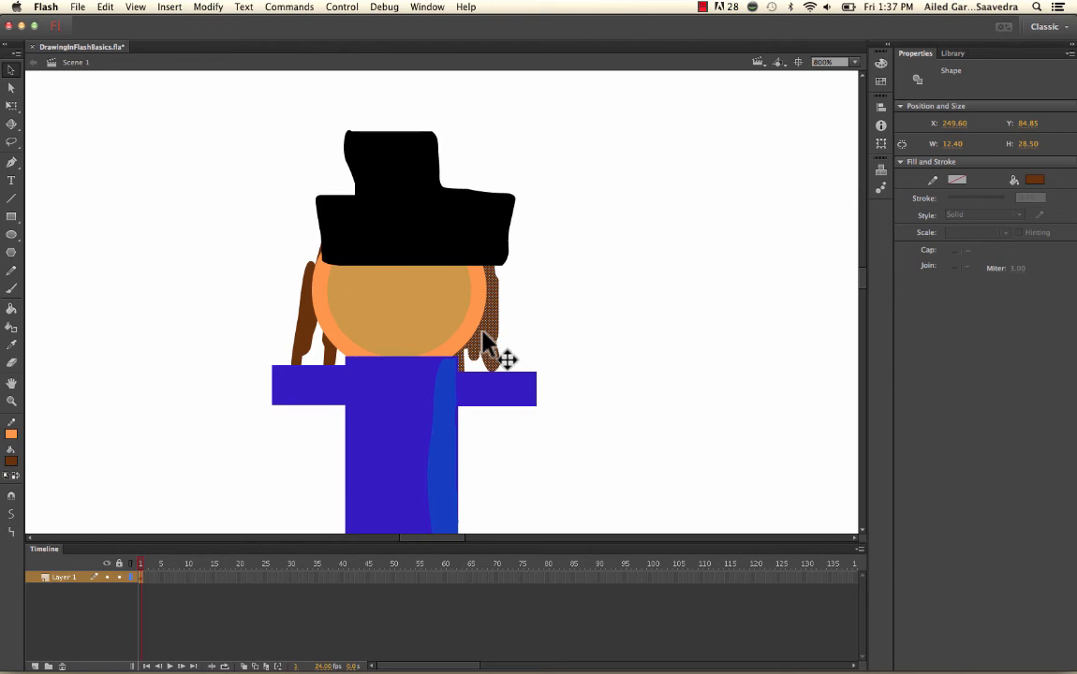
left_click(207, 8)
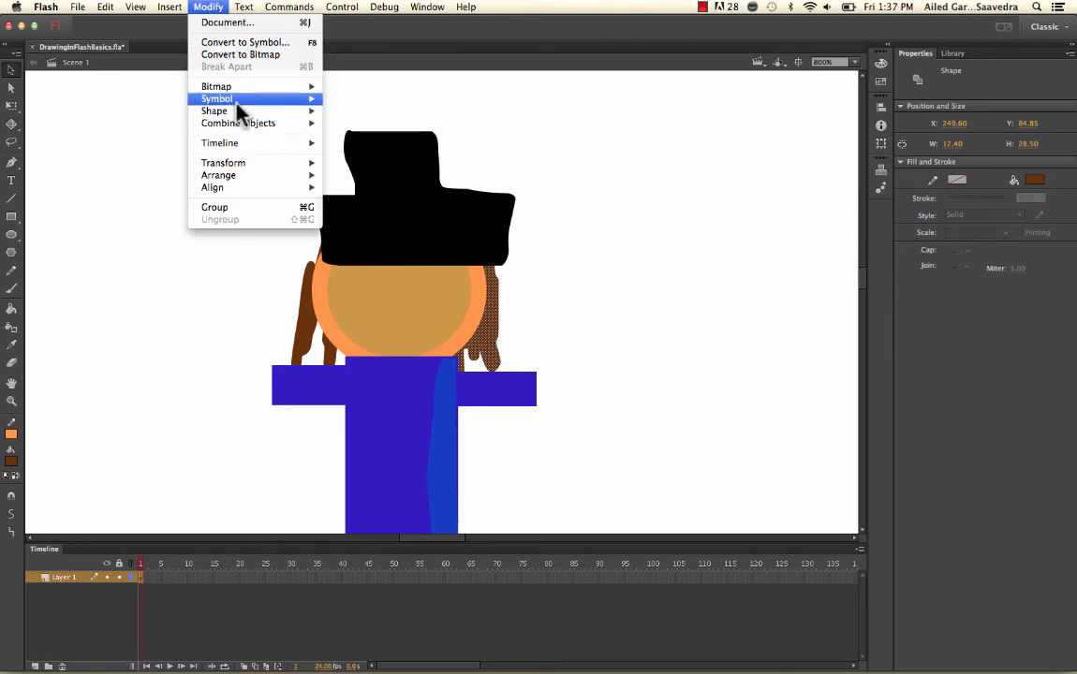
mouse_move(245, 131)
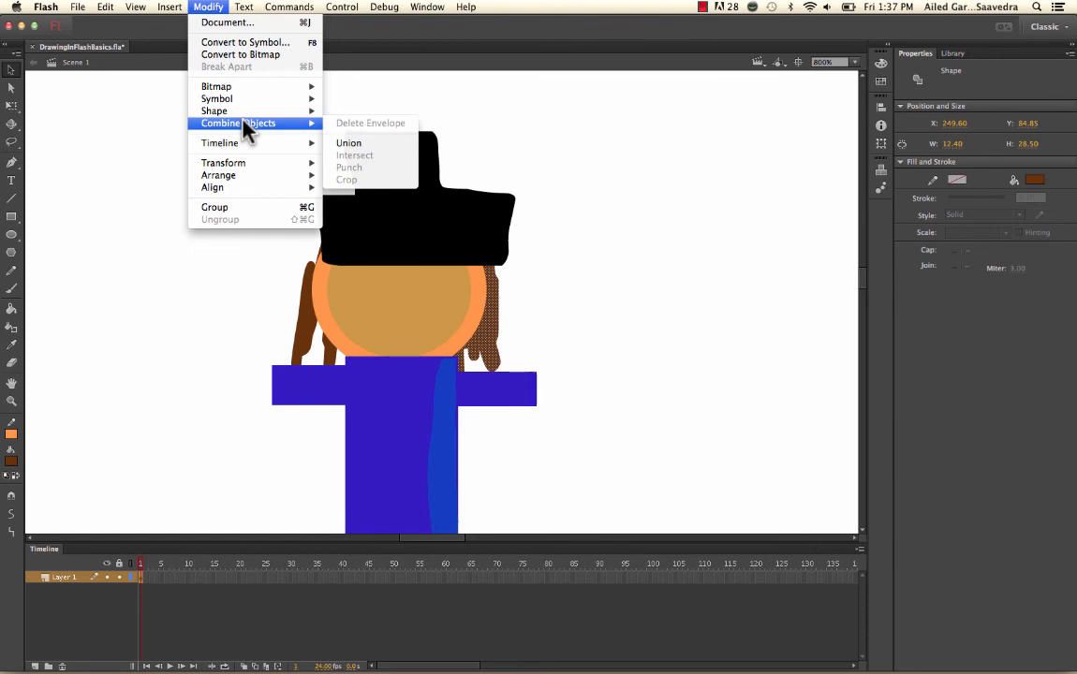
left_click(352, 146)
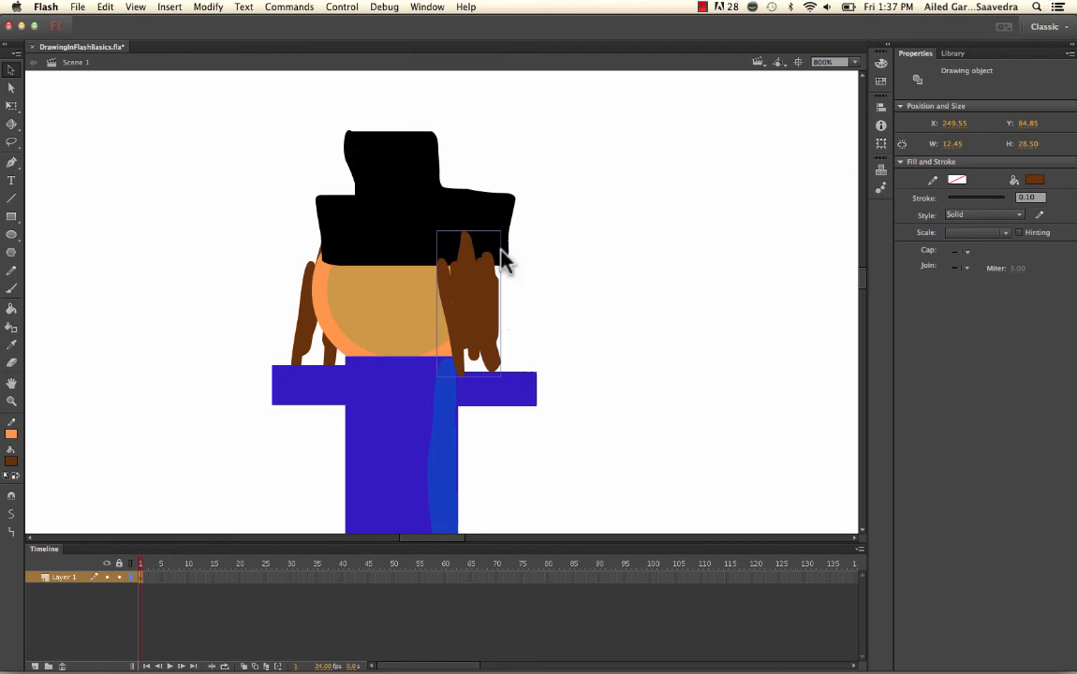
Step: Send the right-hand hair object to the back, behind the head and hat
left_click(208, 6)
mouse_move(246, 169)
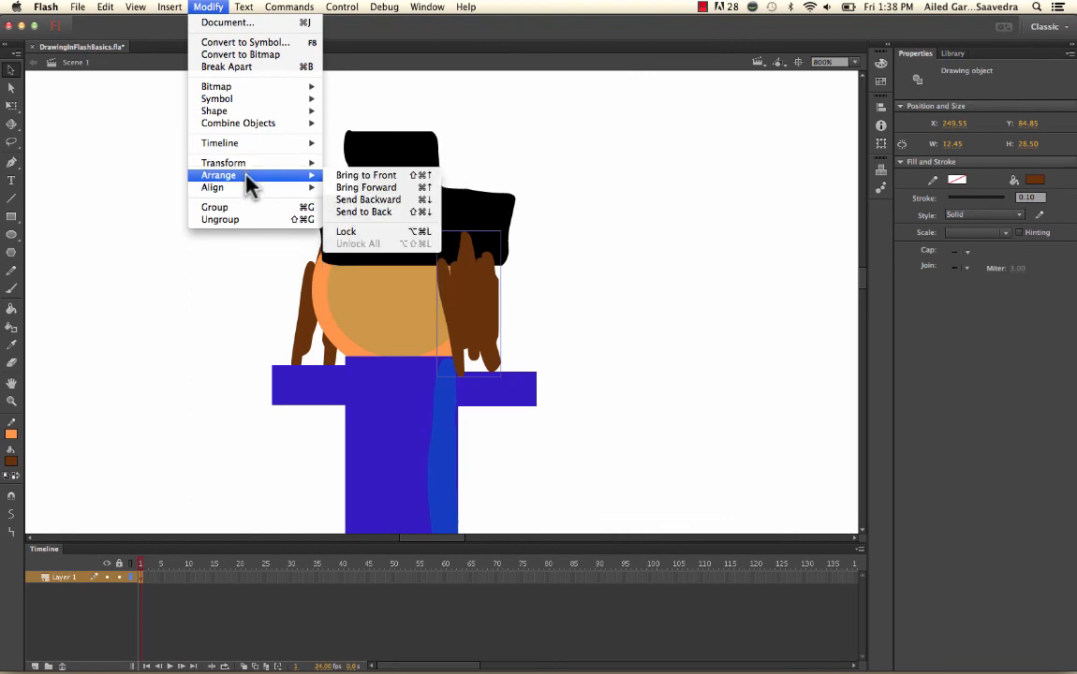
left_click(364, 213)
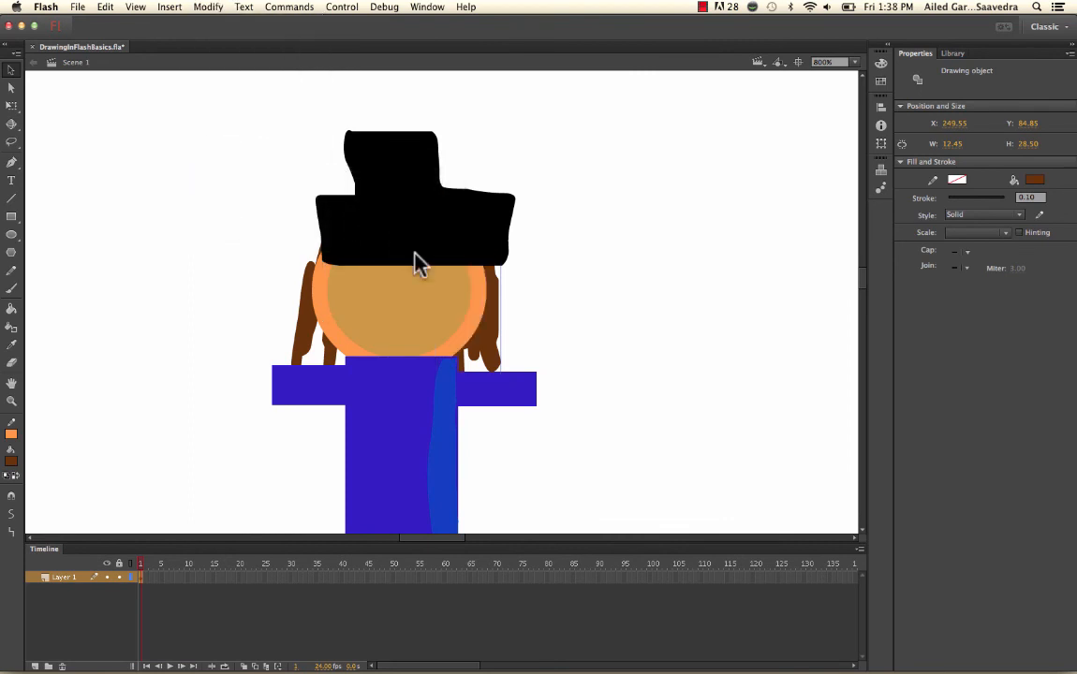
right_click(495, 322)
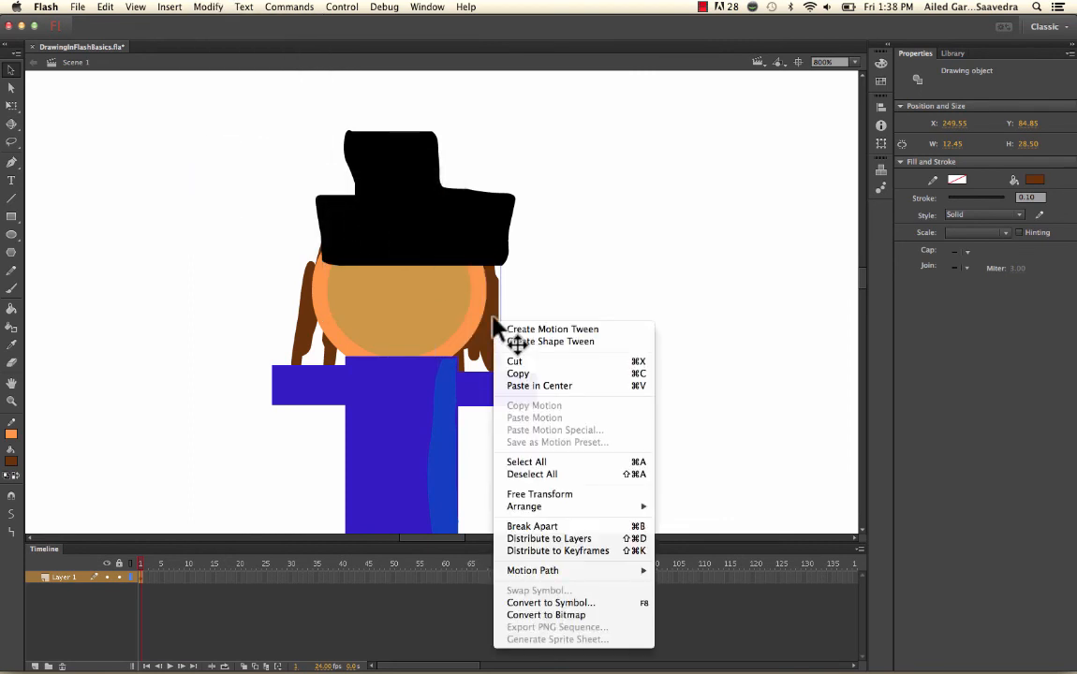
mouse_move(547, 506)
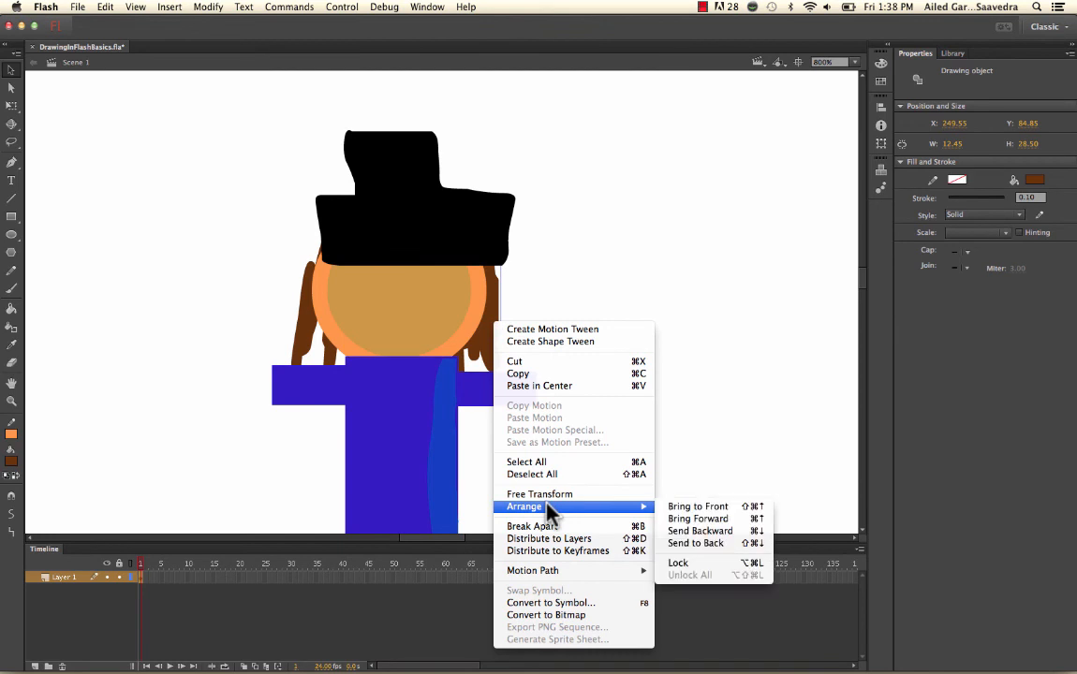
left_click(709, 548)
Step: View the whole stage at 100% and open the document's library
key("super+minus")
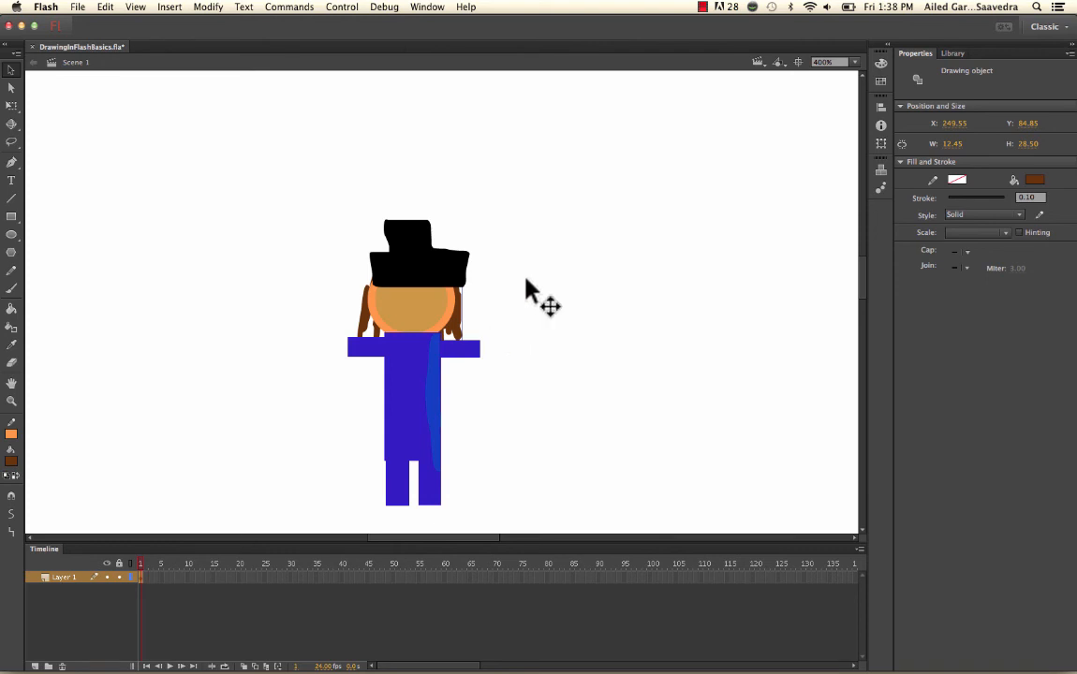
key("super+minus")
key("super+minus")
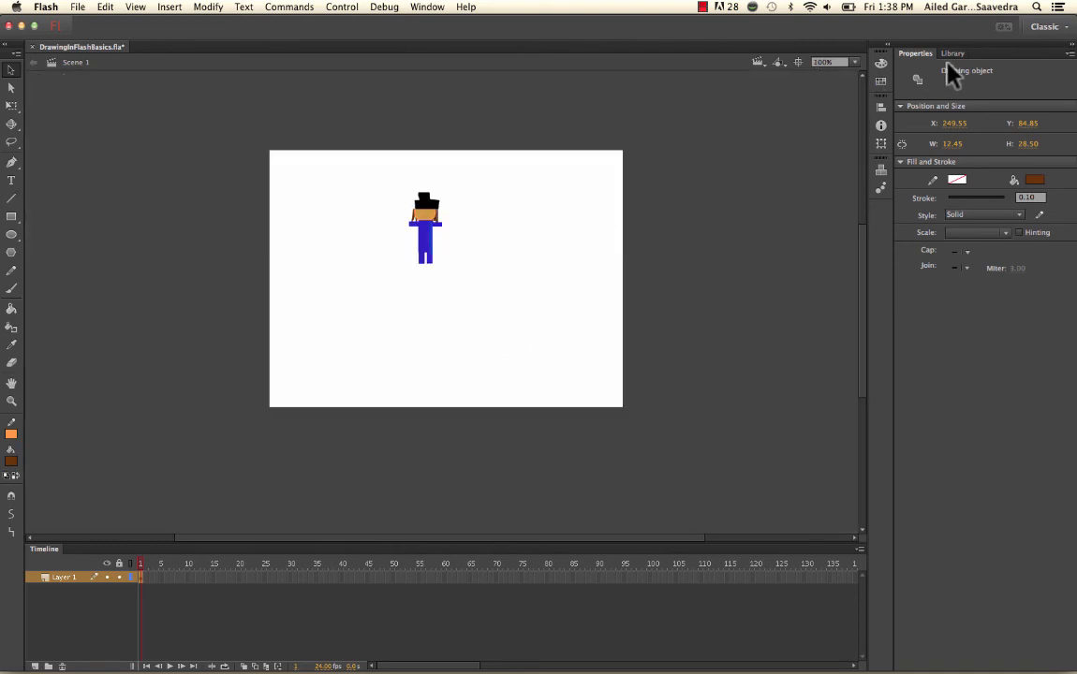
left_click(952, 54)
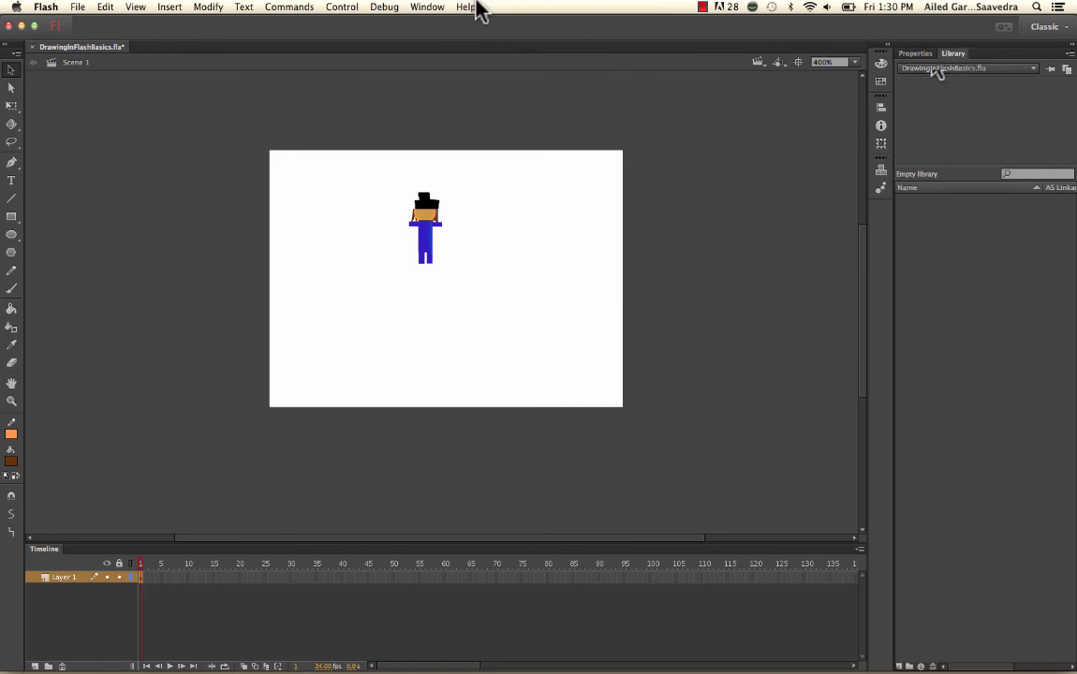
Step: Select all the drawing objects that make up the figure on the stage
left_click(427, 6)
left_click_drag(387, 166, 497, 347)
left_click(473, 243)
left_click_drag(315, 151, 514, 326)
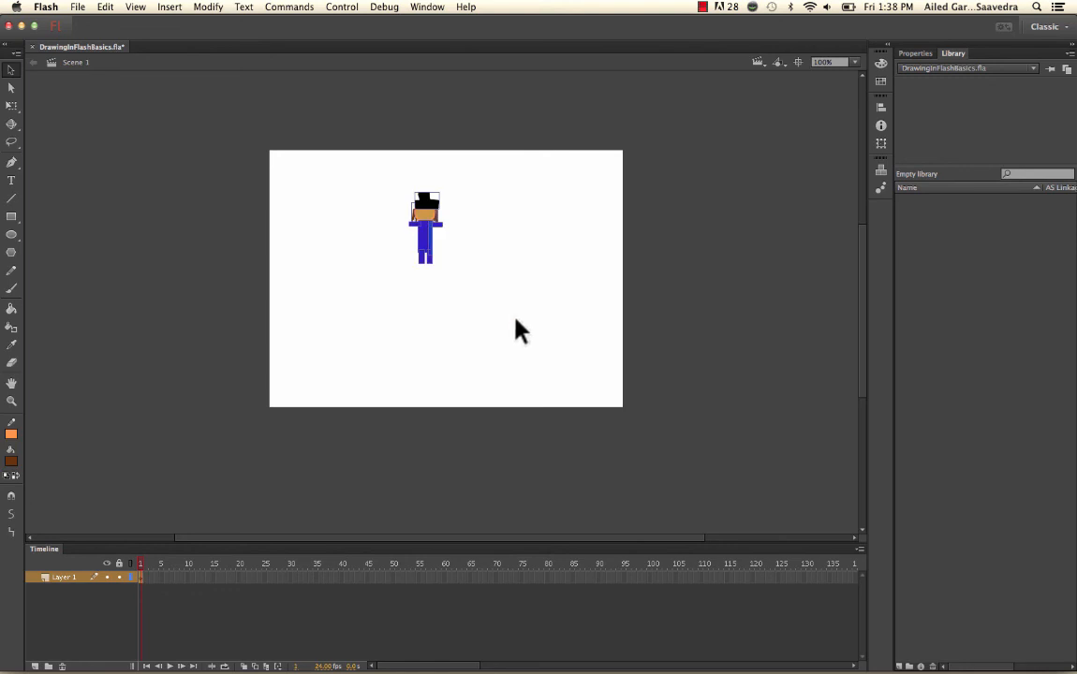
left_click_drag(395, 187, 480, 281)
right_click(424, 239)
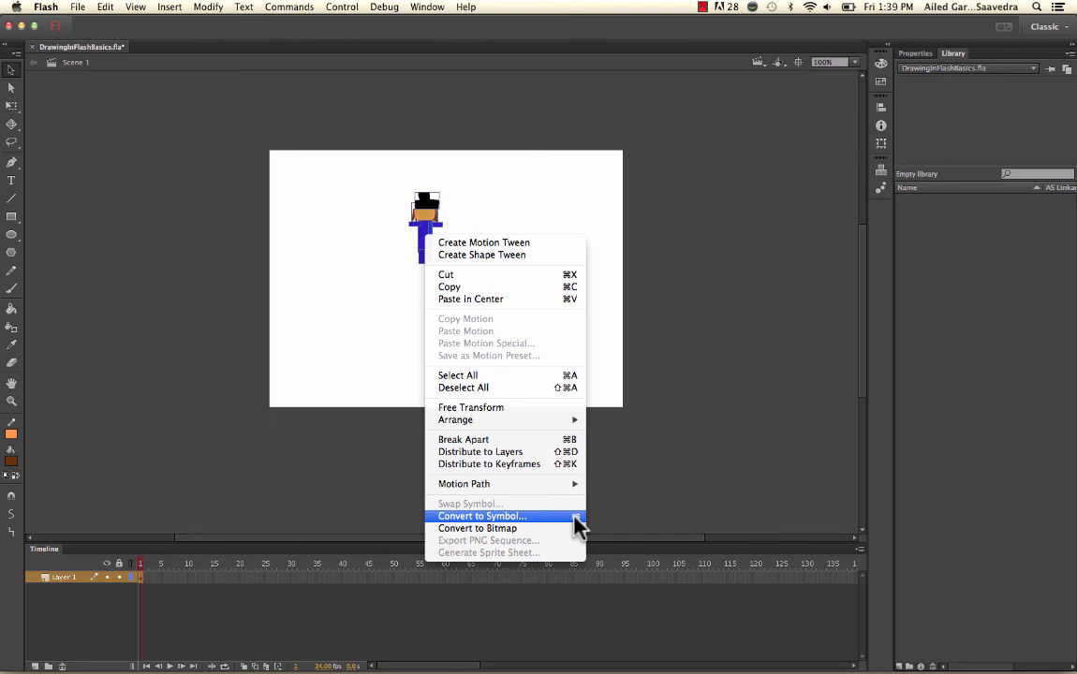
left_click(440, 196)
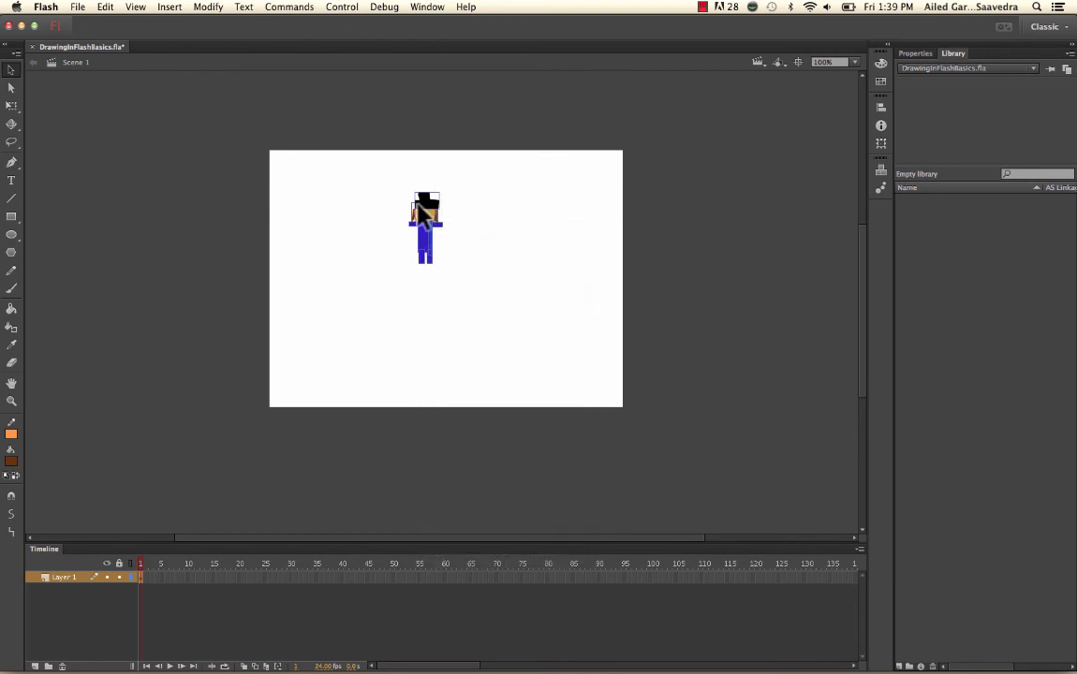
Step: Start converting the selected figure to a symbol and show the conversion's advanced options
left_click(213, 8)
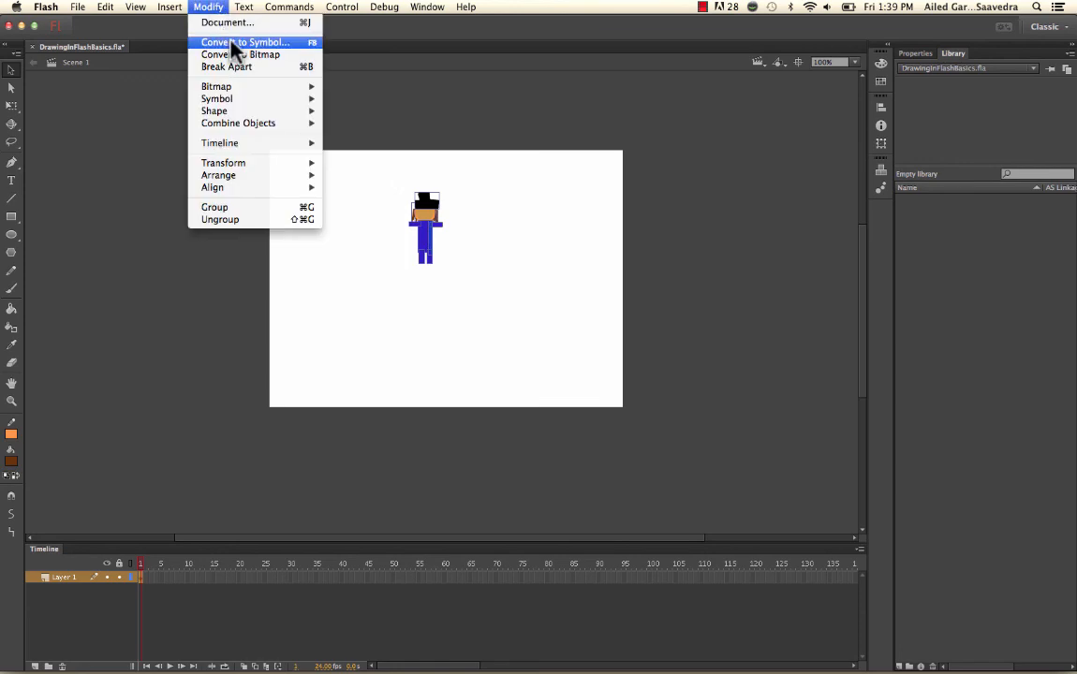
left_click(312, 43)
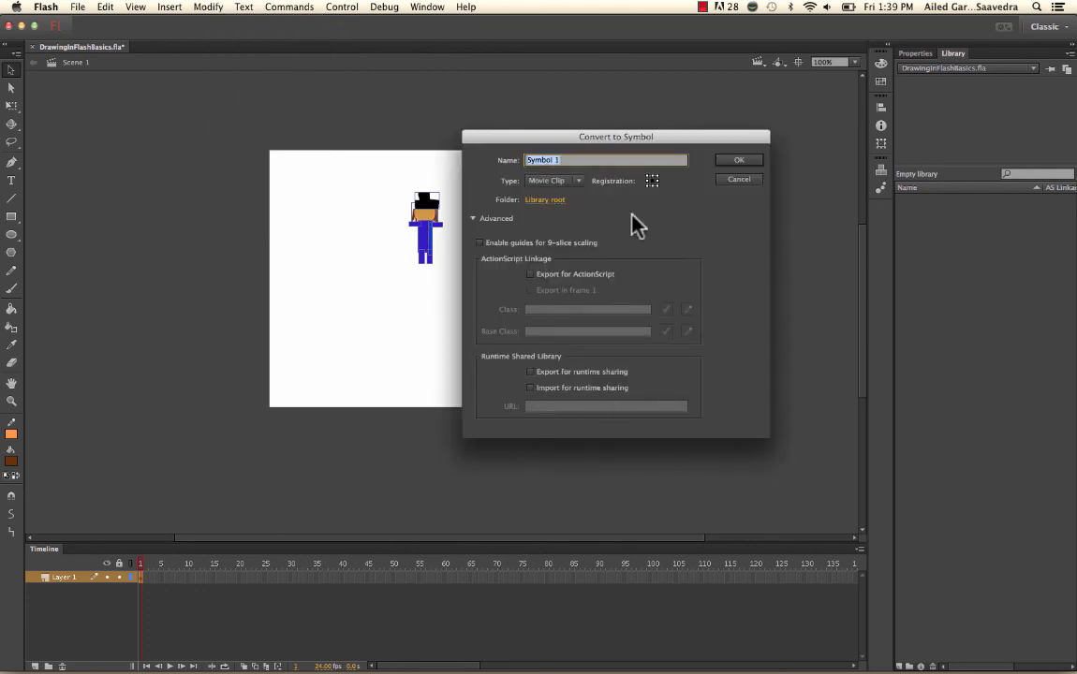
left_click(475, 219)
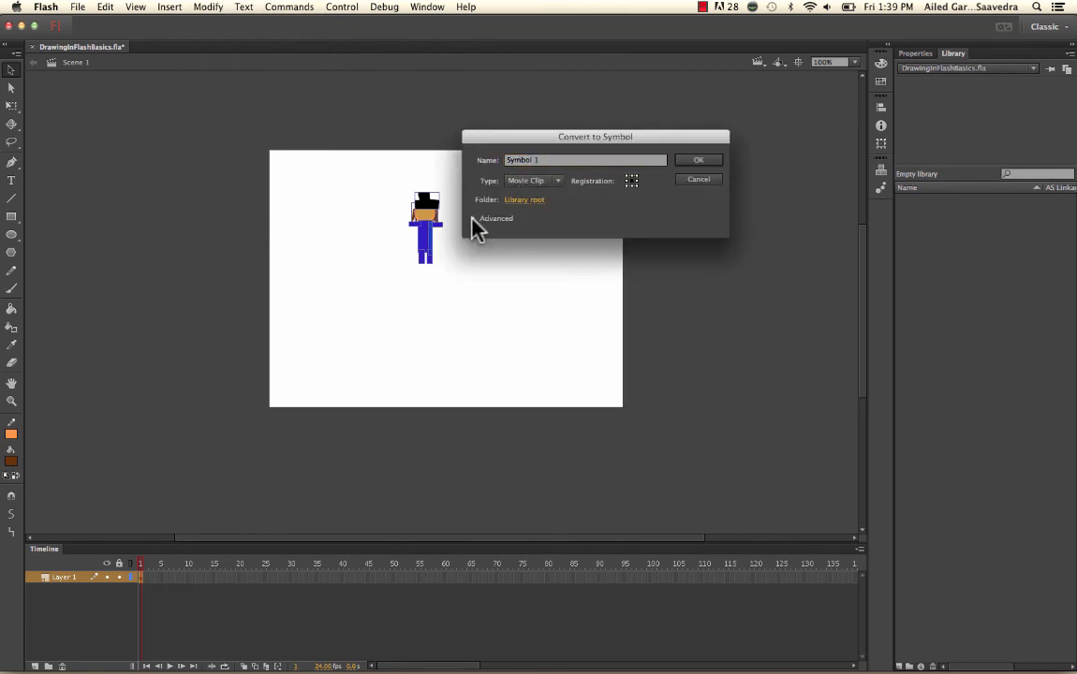
left_click(474, 219)
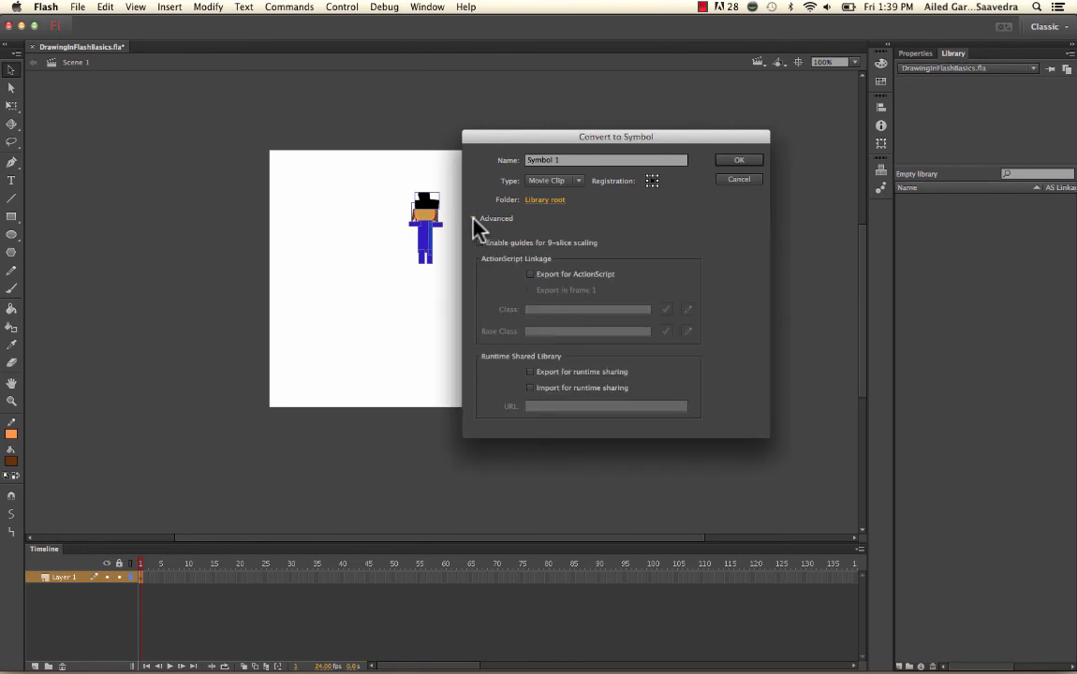
left_click(474, 219)
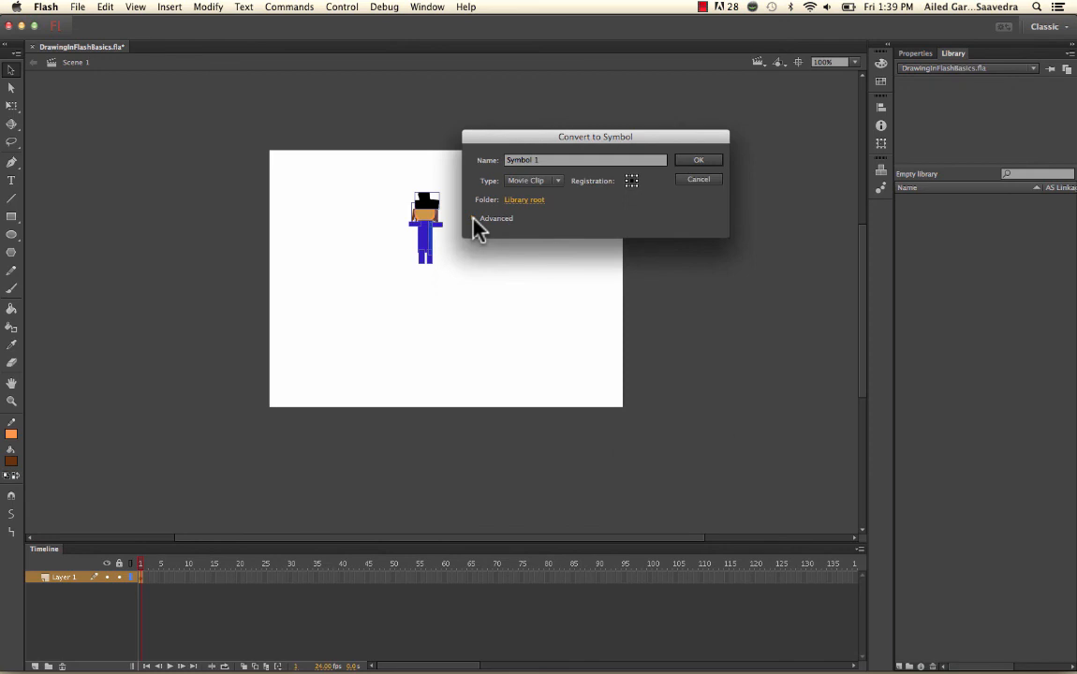
left_click(475, 219)
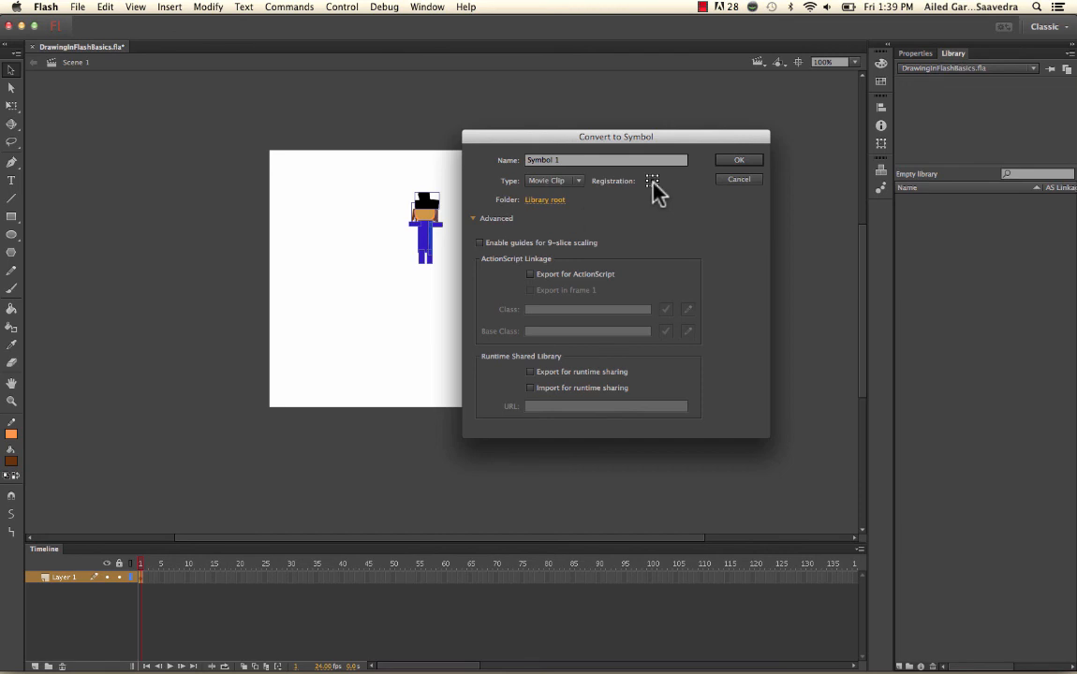
Step: Set the symbol type to Graphic, name it Guy and create the symbol from the figure
left_click(581, 177)
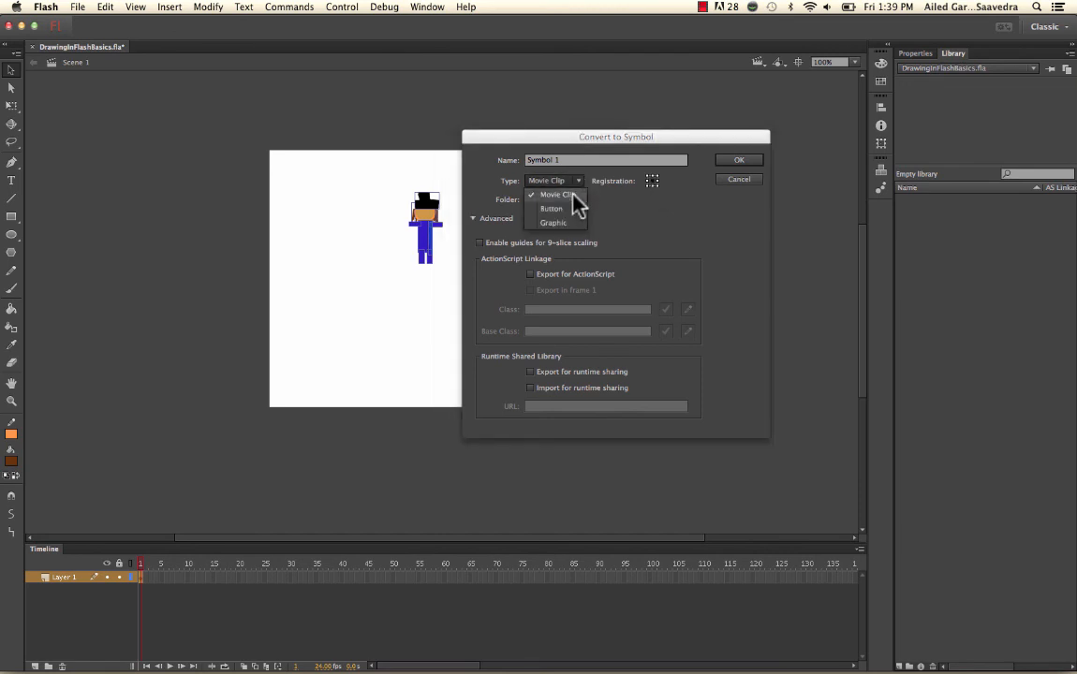
left_click(553, 223)
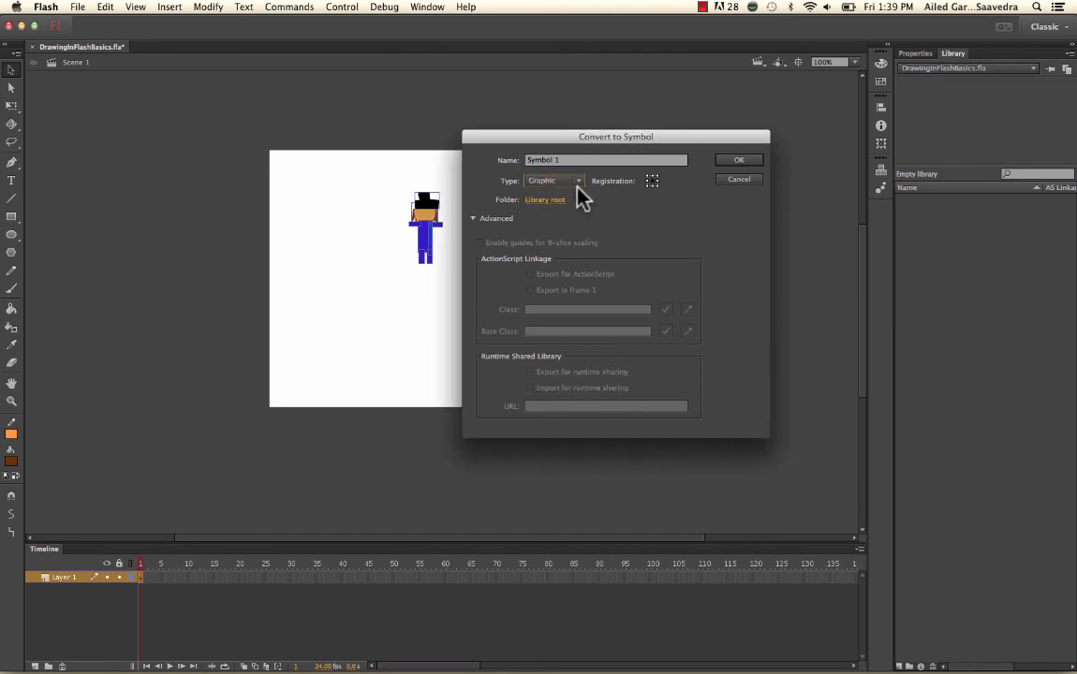
left_click(581, 182)
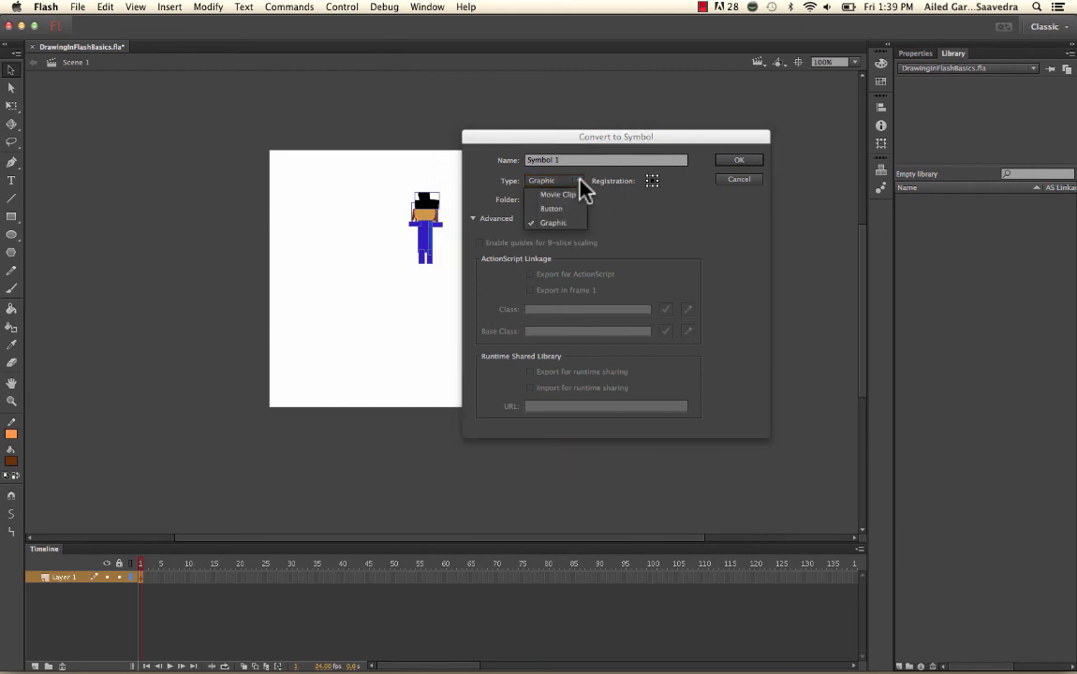
left_click(571, 232)
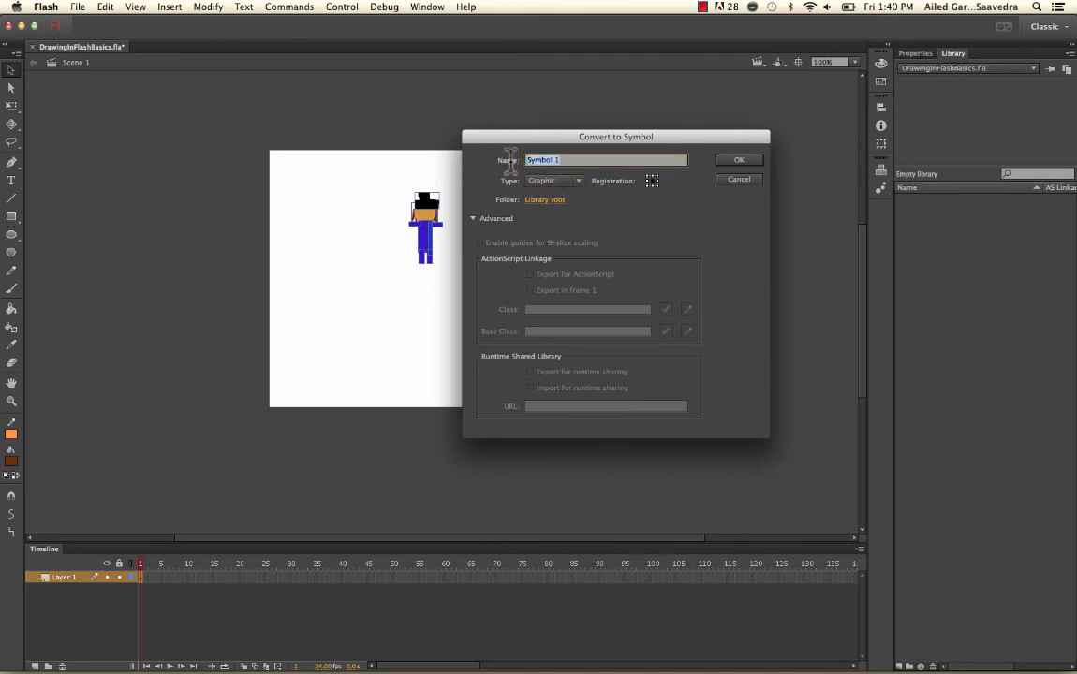
type("Guy")
left_click(731, 161)
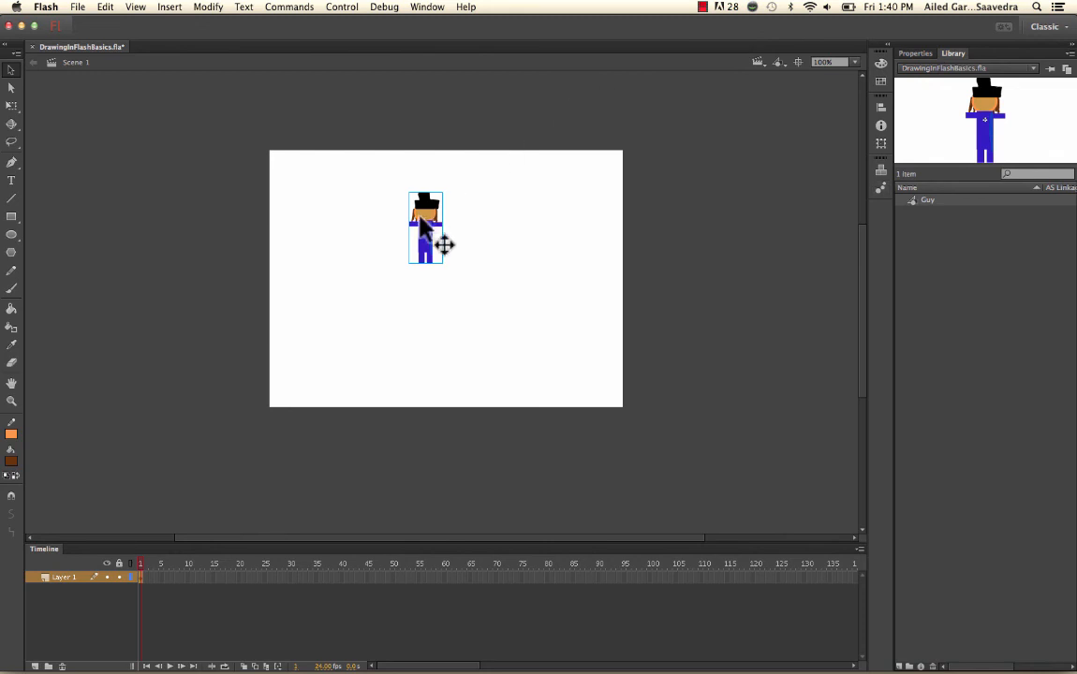
Step: Delete the figure from the stage and check the Guy symbol in the library
key("Delete")
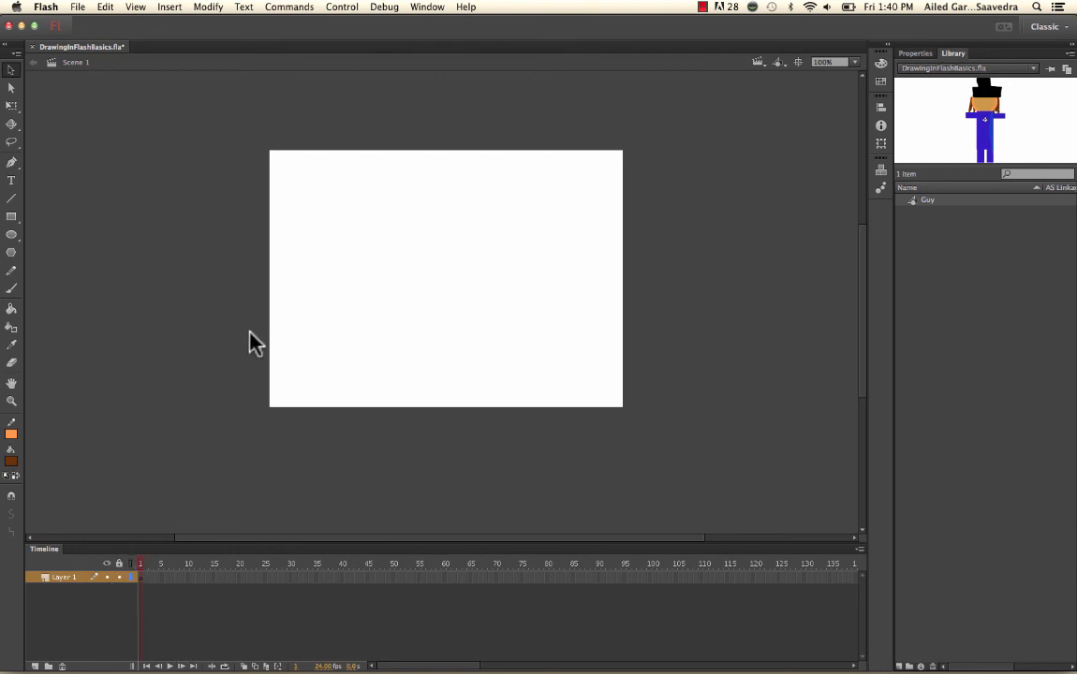
left_click(930, 199)
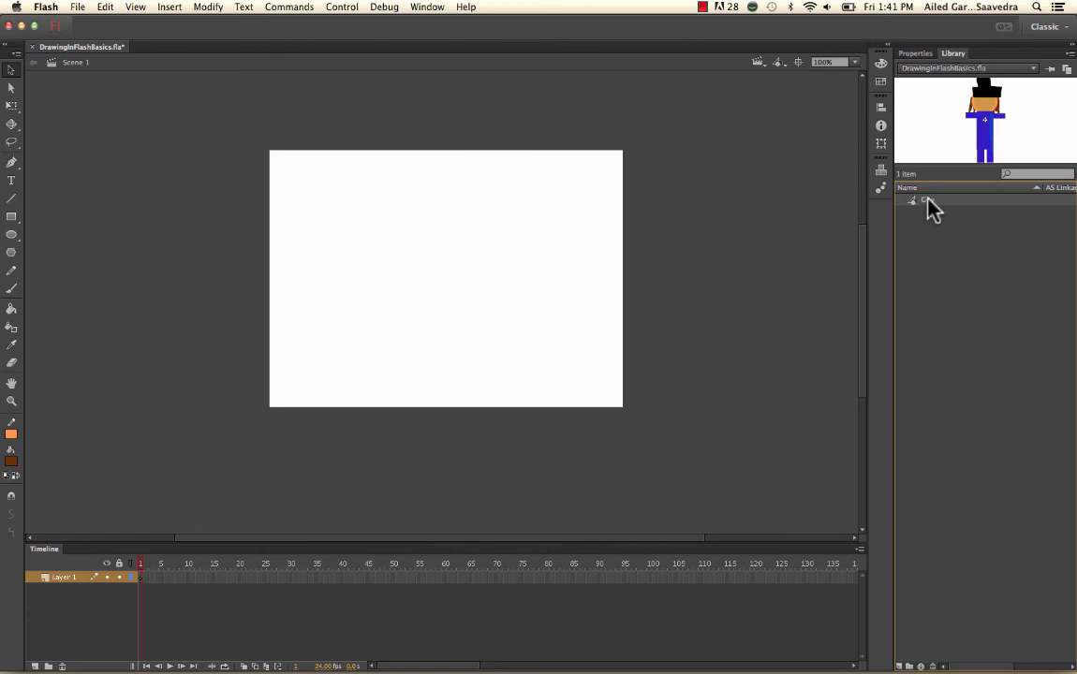
left_click(296, 209)
Step: Draw a cluster of four brown rectangles with orange outlines in the upper-left part of the stage
left_click(11, 217)
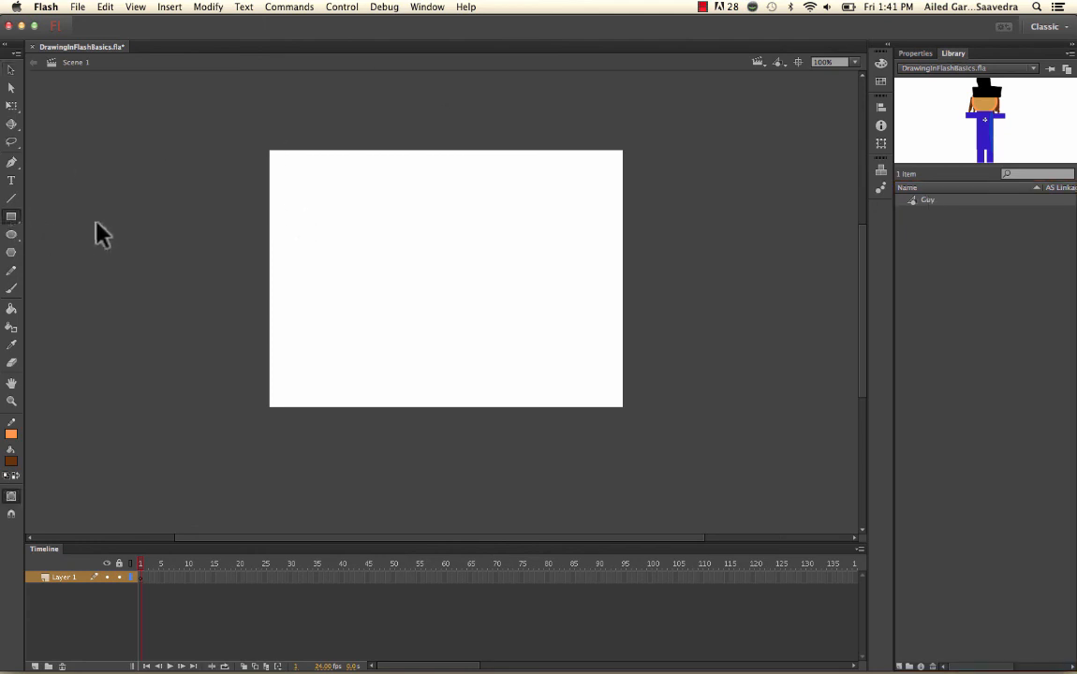
mouse_move(307, 206)
left_mouse_down()
mouse_move(362, 237)
mouse_move(380, 290)
left_mouse_up()
left_click_drag(379, 194, 405, 205)
left_click_drag(342, 183, 388, 235)
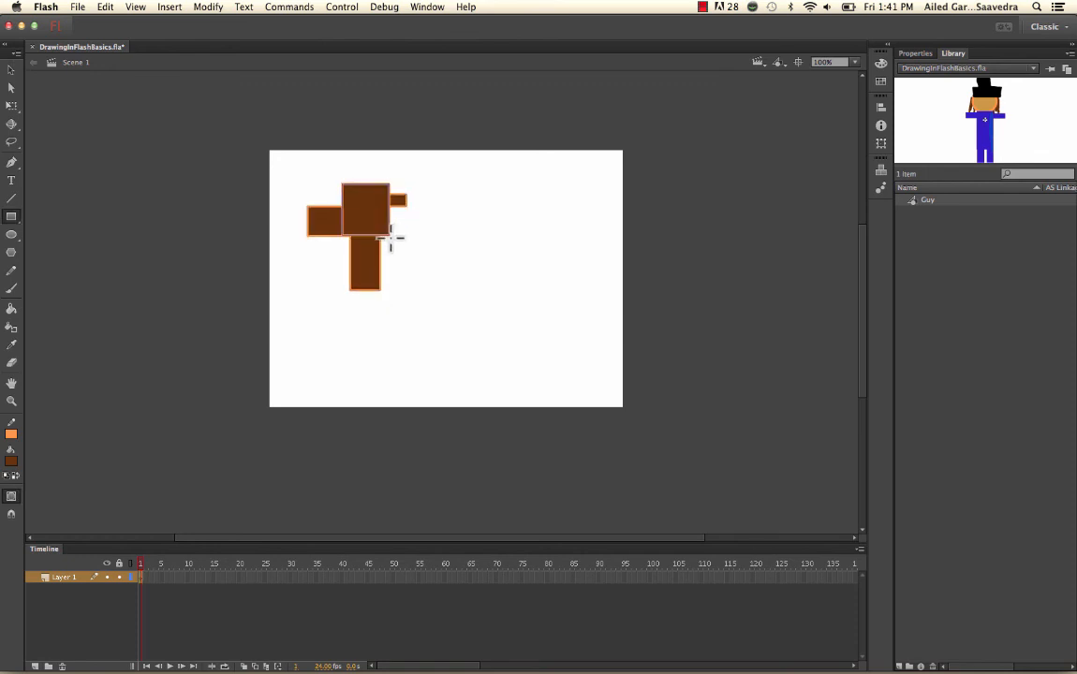
Step: Convert the brown rectangles into a Graphic symbol with the default name Symbol 1
left_click(11, 70)
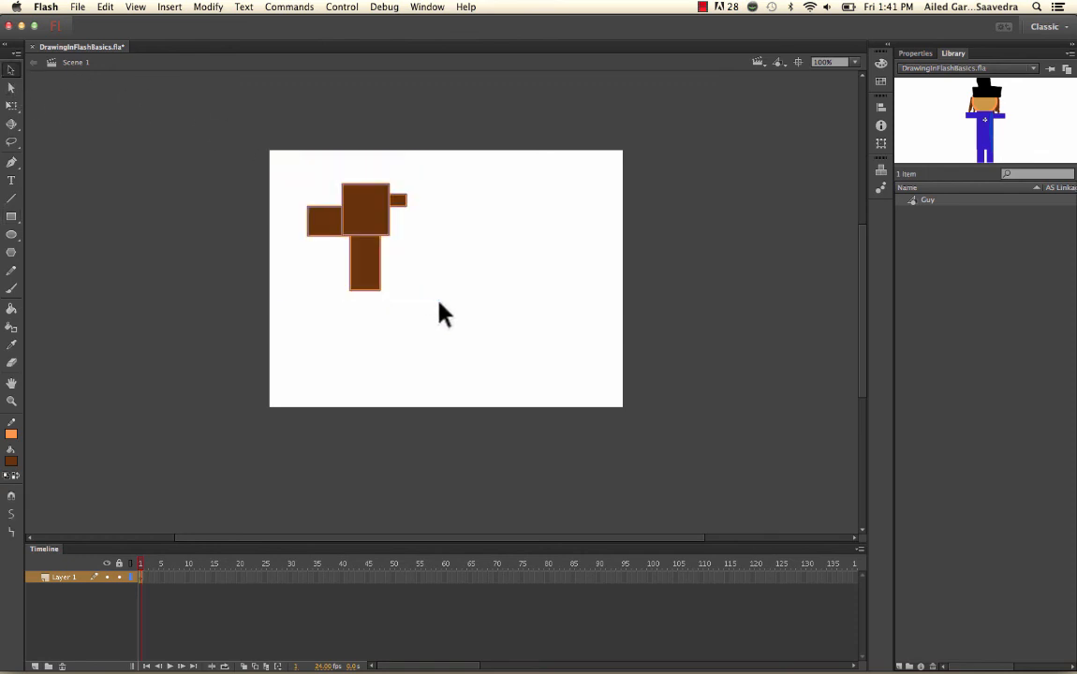
left_click(214, 7)
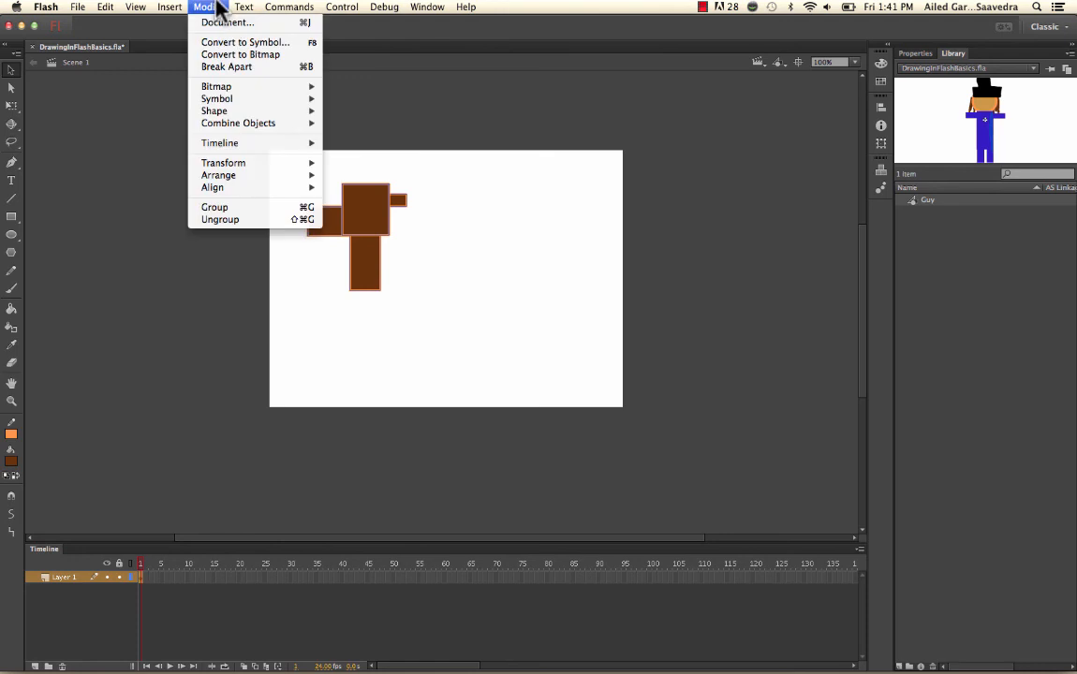
left_click(225, 52)
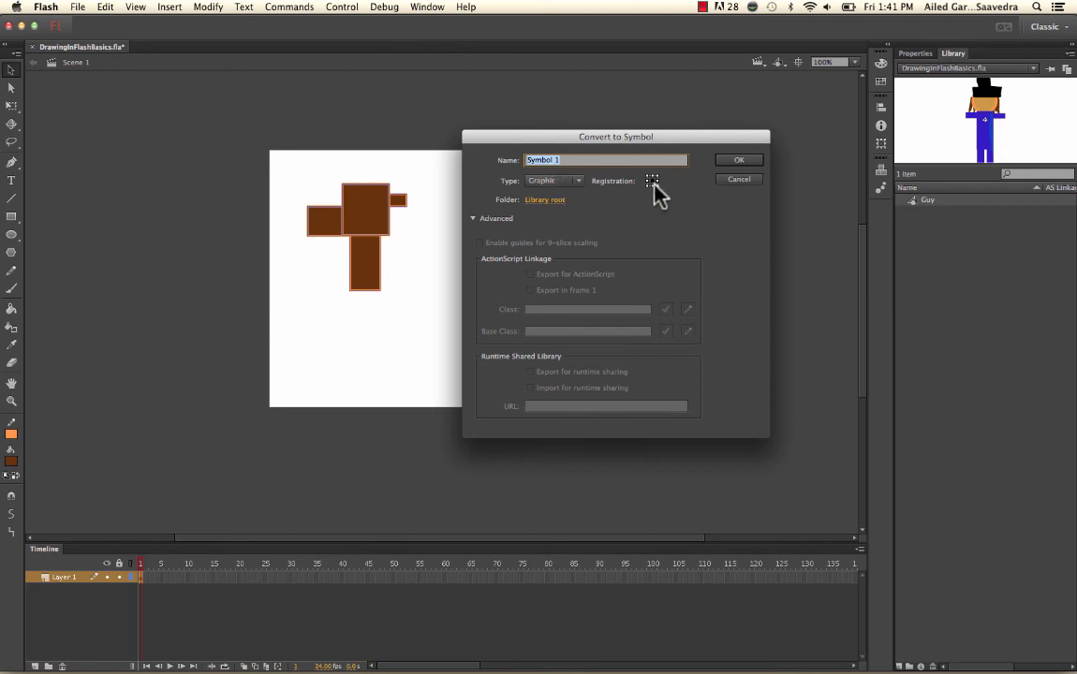
left_click(736, 163)
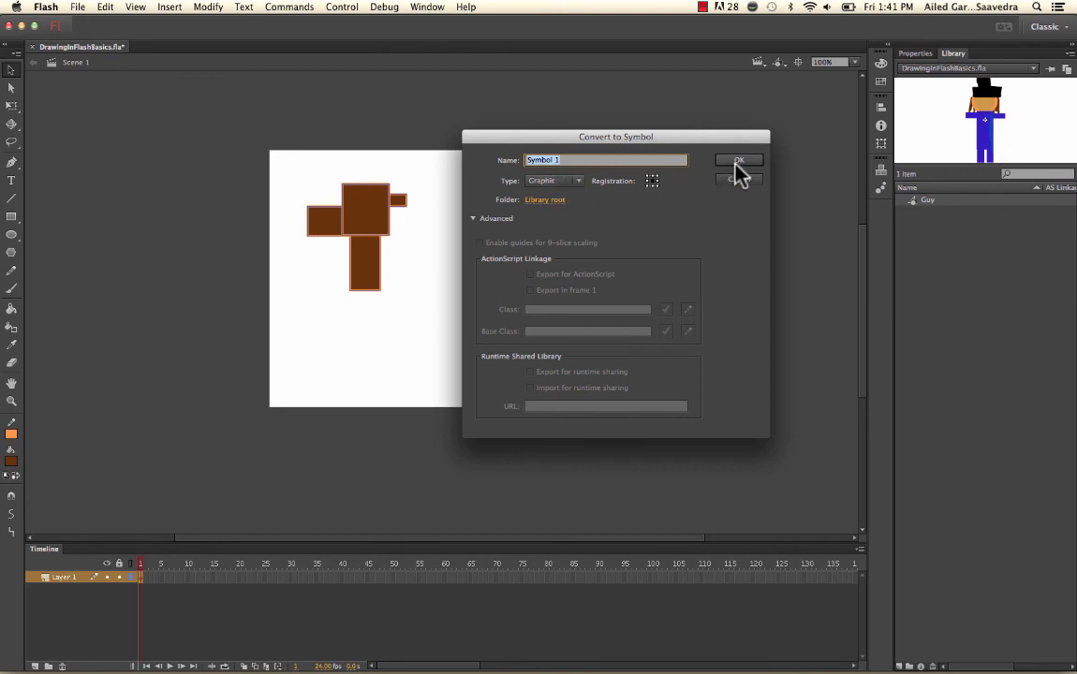